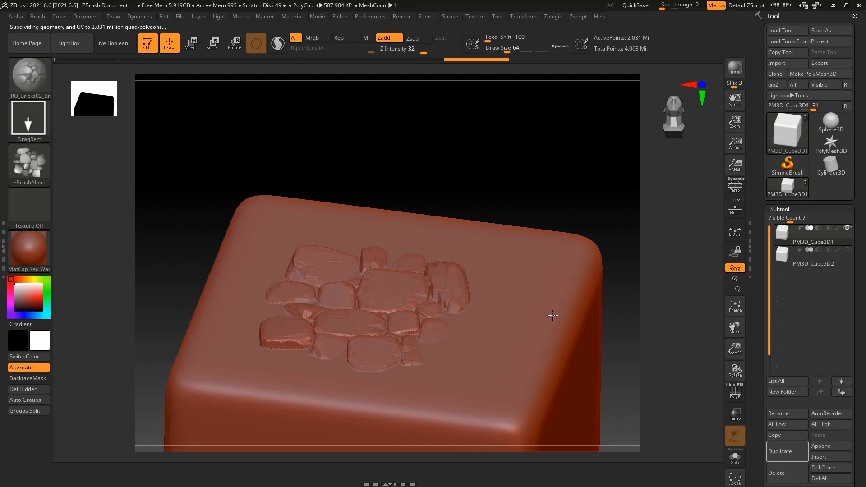
Step: Examine the stone relief on the cube from several angles and check the grayscale alpha comparison in Photoshop before returning to ZBrush
drag(601, 179, 614, 225)
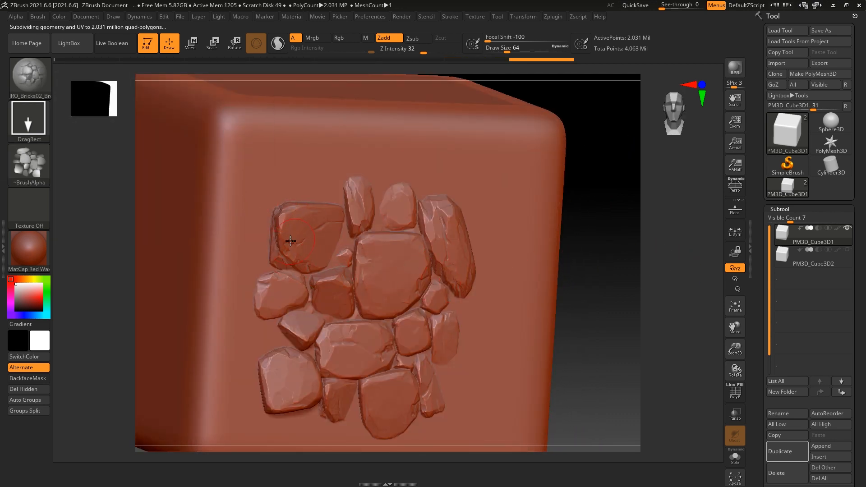
mouse_move(641, 314)
alt+mouse_down()
mouse_move(593, 248)
mouse_move(616, 257)
mouse_move(602, 268)
alt+mouse_up()
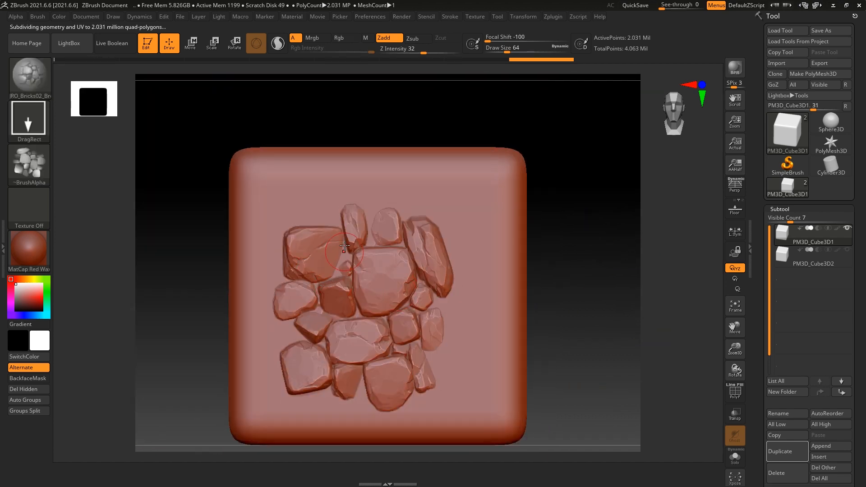
key(super)
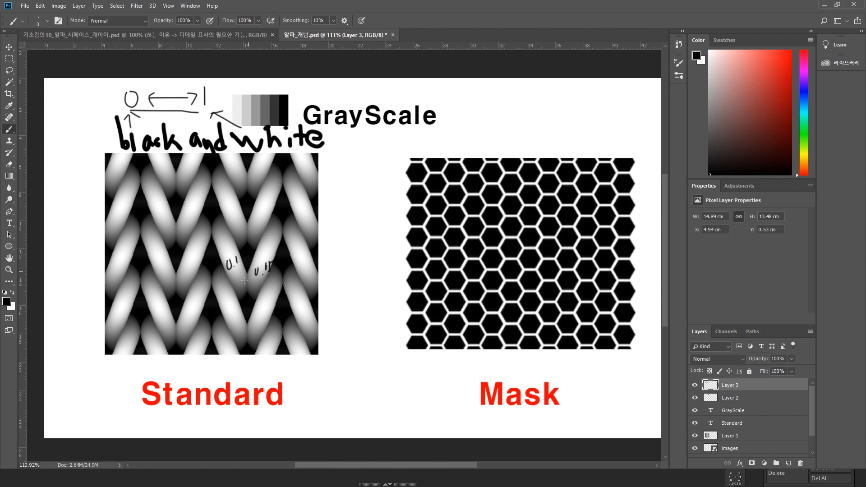
key(alt+Tab)
Step: Stamp two trial stone patterns on the cube's front face, and undo them together with the existing pattern
drag(482, 246, 488, 334)
drag(481, 362, 474, 452)
key(ctrl+z)
key(ctrl+z)
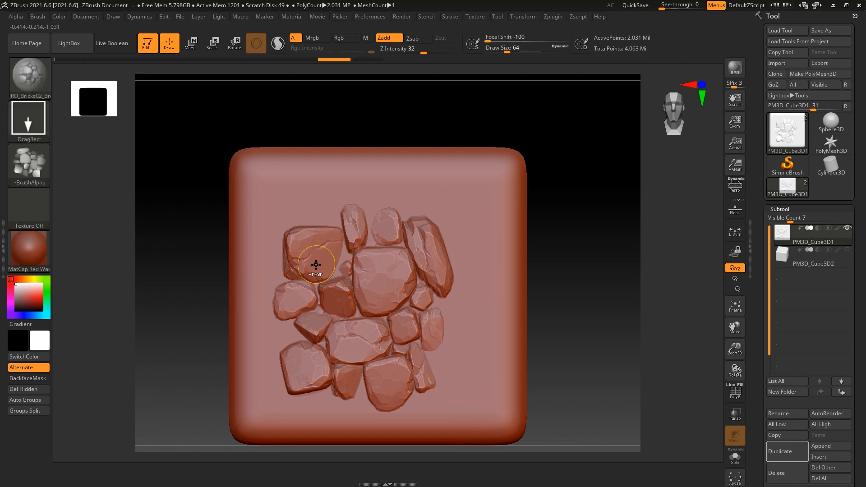
key(ctrl+z)
Step: Stamp the broken-brick brush at different sizes on the front face, undo those stamps, and place one large pattern near the centre
drag(325, 275, 328, 362)
mouse_move(442, 293)
mouse_down()
mouse_move(392, 367)
mouse_move(396, 388)
mouse_up()
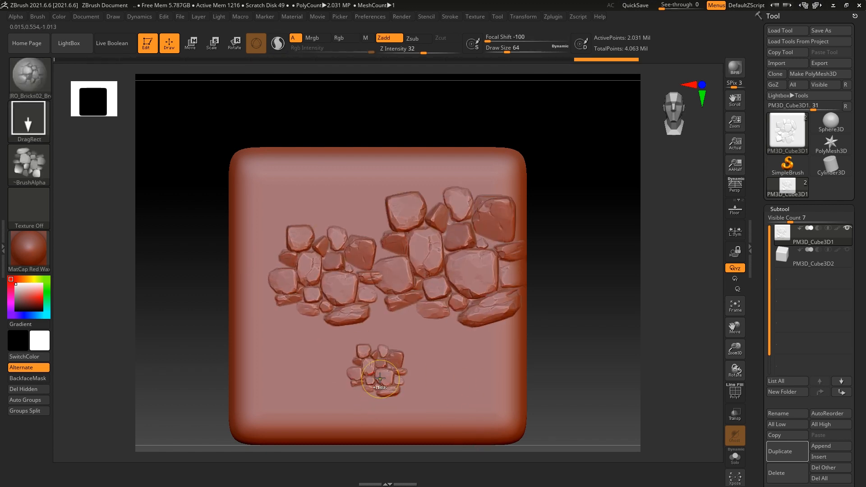
key(ctrl+z)
key(ctrl+z)
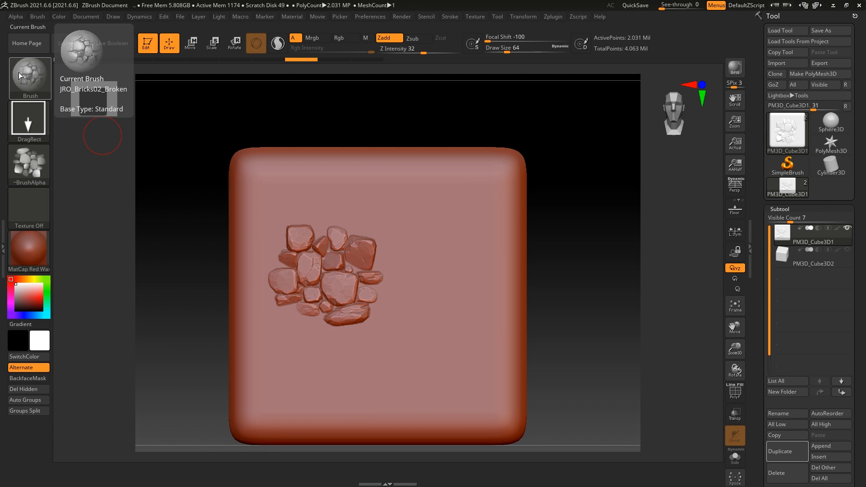
key(ctrl+z)
drag(363, 277, 369, 432)
drag(635, 258, 440, 247)
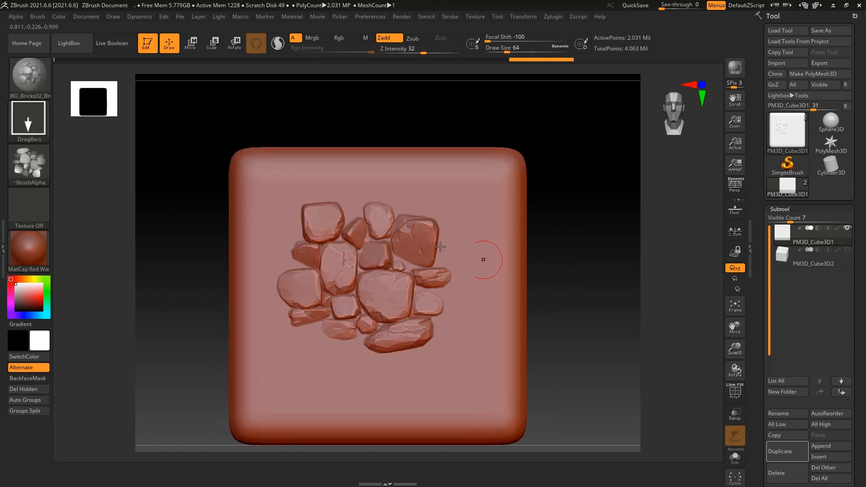
Step: Try the Spray stroke with the broken-brick brush on the front face, undo it, and restore the DragRect stroke
click(39, 133)
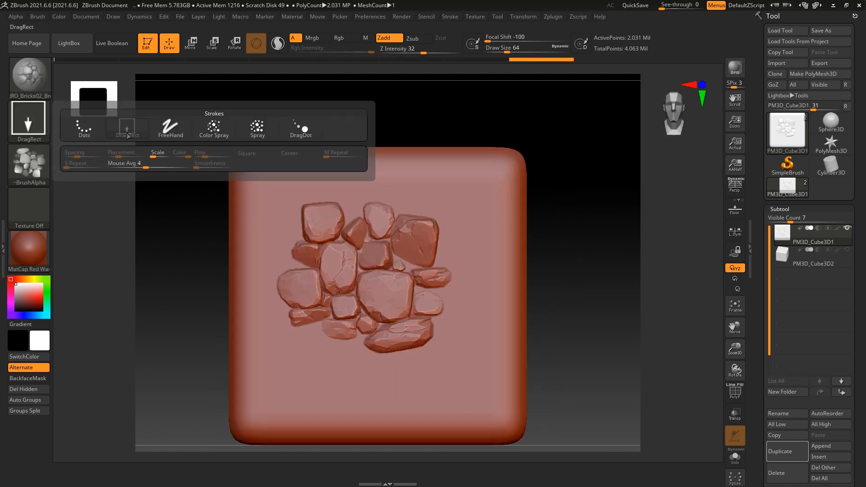
click(38, 131)
click(271, 128)
mouse_move(498, 257)
mouse_down()
mouse_move(504, 326)
mouse_move(453, 257)
mouse_move(440, 361)
mouse_move(307, 388)
mouse_move(471, 400)
mouse_move(325, 405)
mouse_move(279, 356)
mouse_move(429, 311)
mouse_move(440, 253)
mouse_up()
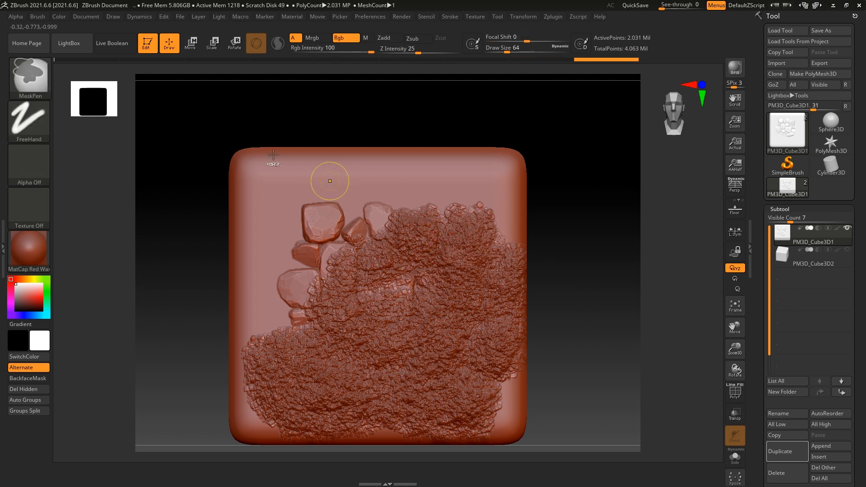
key(ctrl+z)
click(29, 118)
click(119, 127)
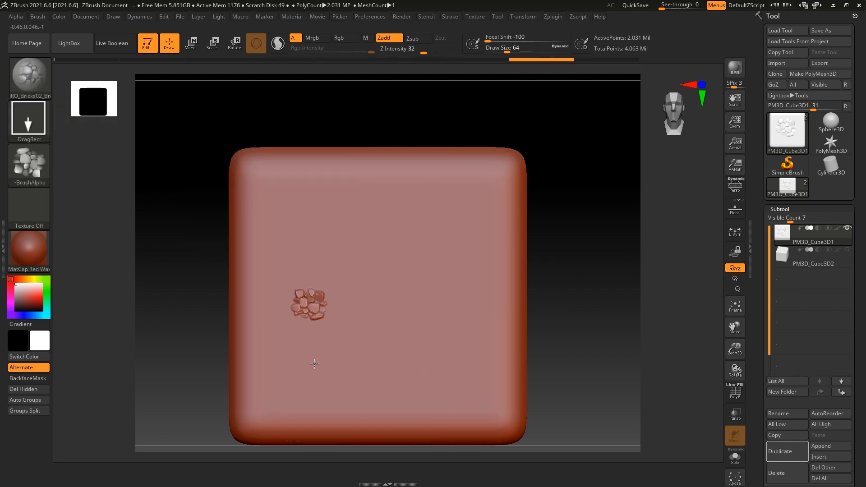
Step: Stamp several small and large stone patterns across the front face with DragRect, and undo all stamps back to the bare face
drag(314, 363, 318, 381)
drag(408, 277, 451, 438)
drag(281, 349, 276, 397)
drag(386, 354, 386, 389)
drag(290, 381, 322, 407)
key(ctrl+z)
key(ctrl+z)
key(ctrl+z)
key(ctrl+z)
key(ctrl+z)
key(ctrl+z)
key(ctrl+z)
key(ctrl+z)
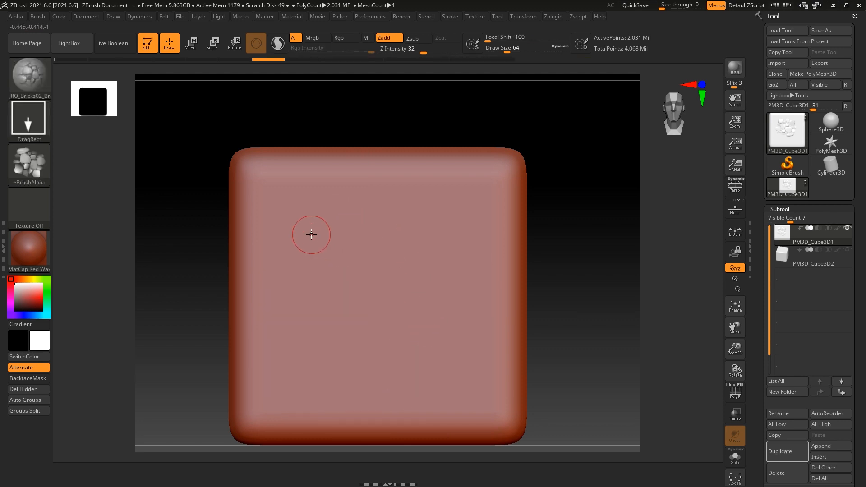
Step: Check the Standard and Mask alpha comparison in Photoshop, return to ZBrush, and preview the current brush alpha
key(alt+Tab)
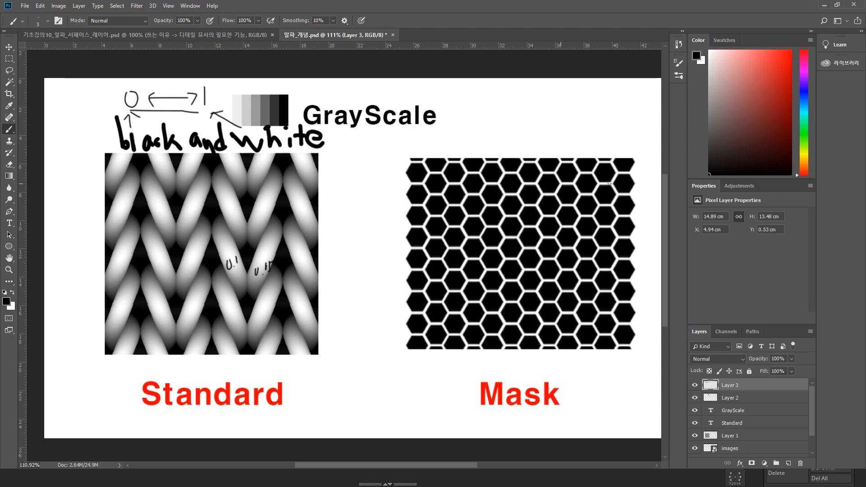
key(alt+Tab)
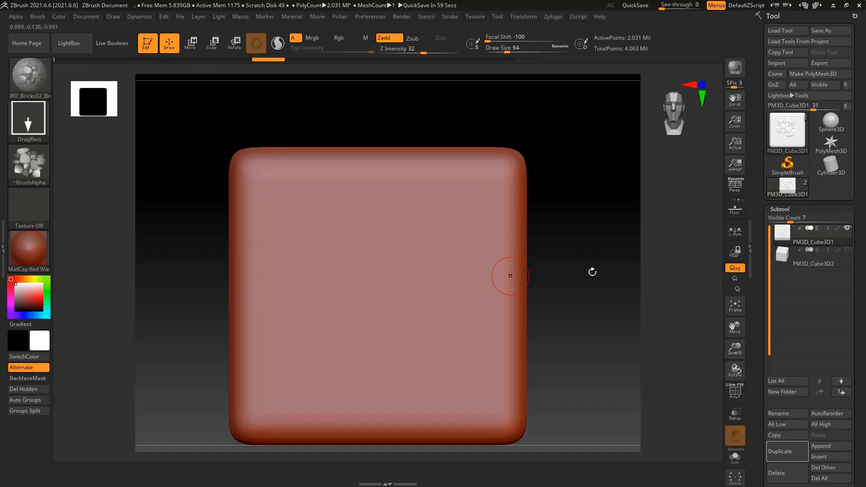
alt+drag(592, 272, 590, 259)
mouse_move(34, 174)
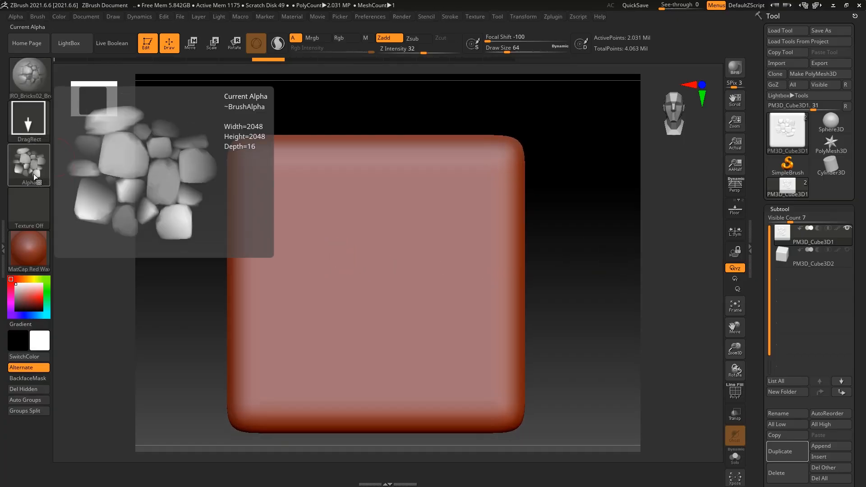
Step: Switch to the Standard brush and give it Alpha 53 with the DragRect stroke
key(b)
key(s)
key(t)
click(29, 155)
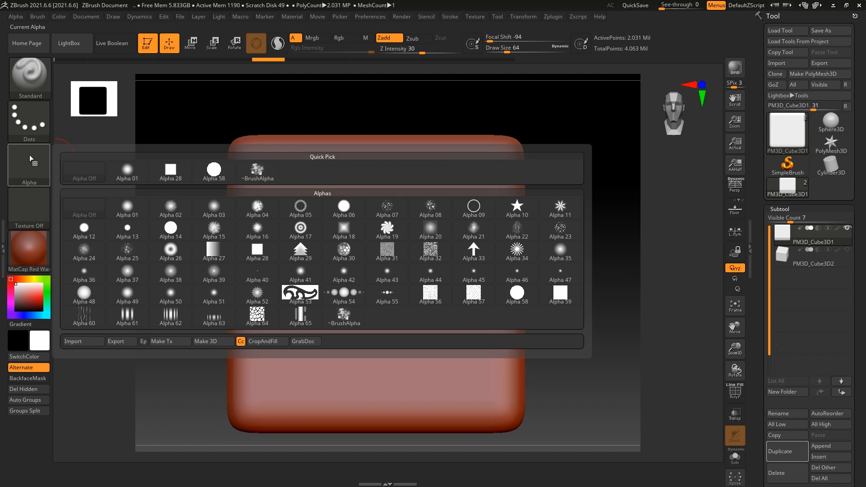
click(27, 159)
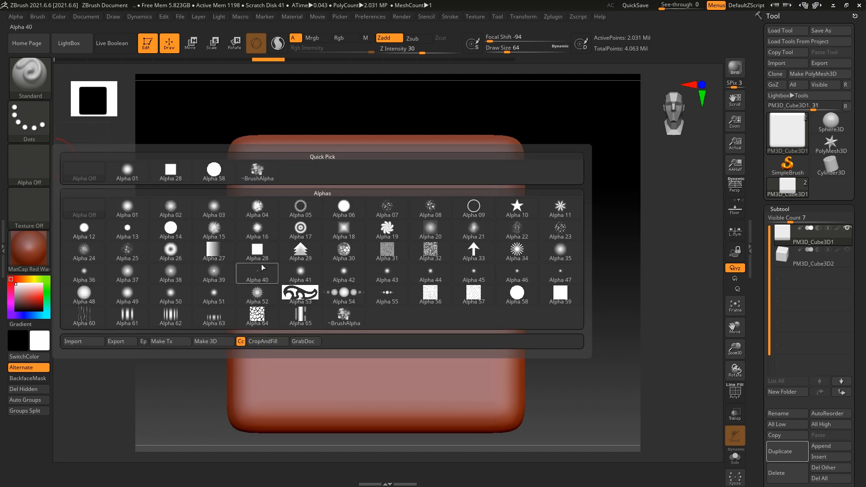
mouse_move(339, 259)
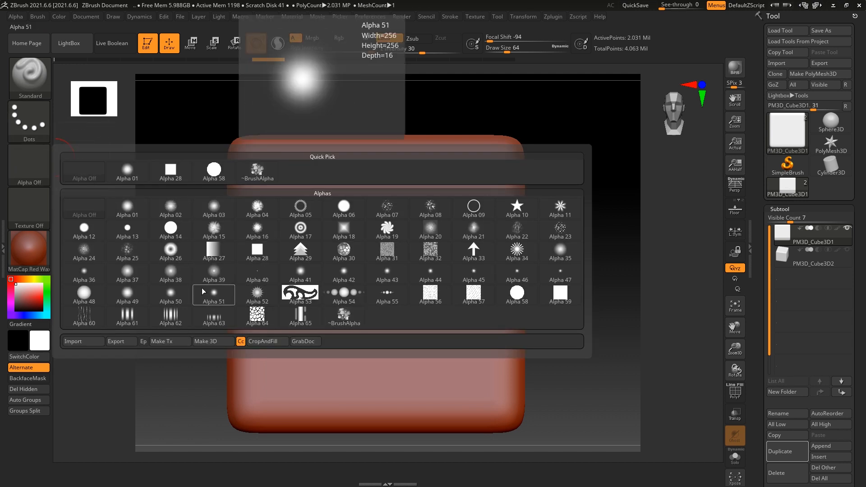
mouse_move(286, 296)
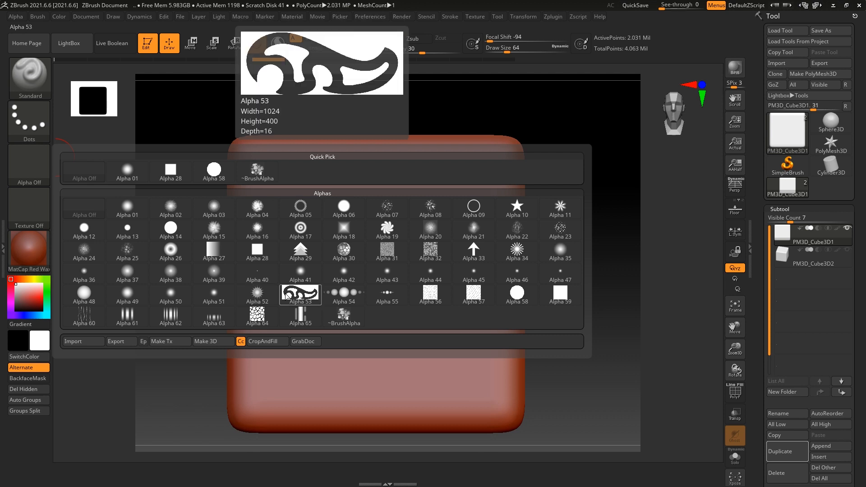
click(286, 296)
click(29, 120)
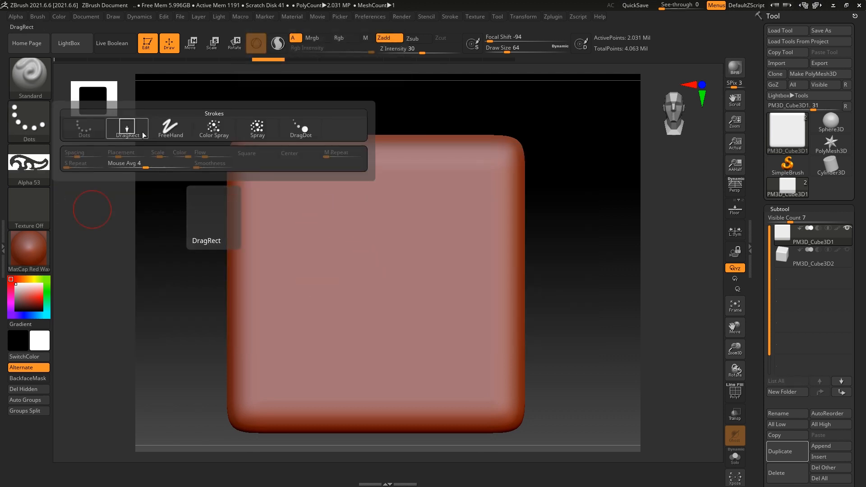
click(142, 131)
Step: Stamp the Alpha 53 curve in the middle of the front face, inspect its relief from an angle, and undo the stamp
drag(364, 299, 367, 450)
alt+drag(649, 311, 642, 244)
key(shift+f)
key(shift+f)
mouse_move(27, 167)
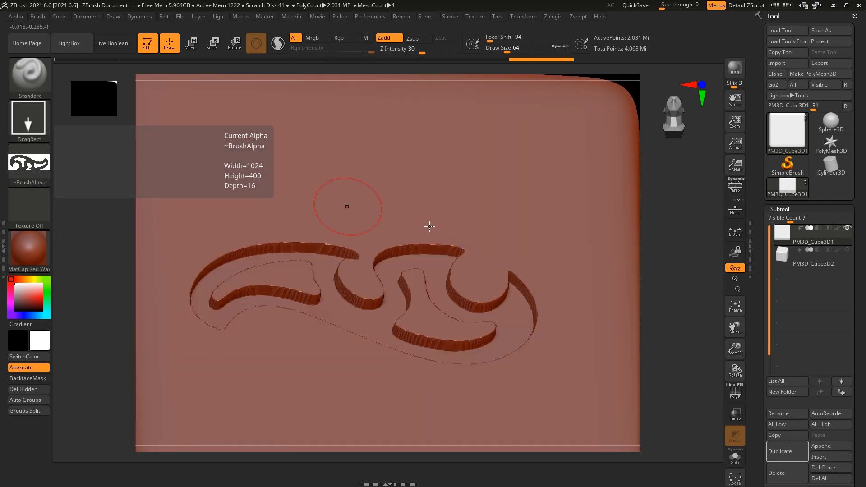
drag(671, 266, 543, 255)
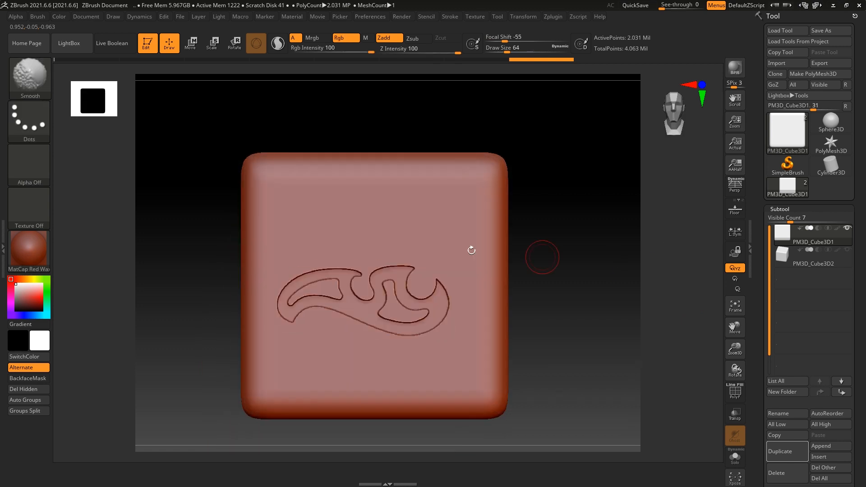
alt+drag(685, 267, 636, 236)
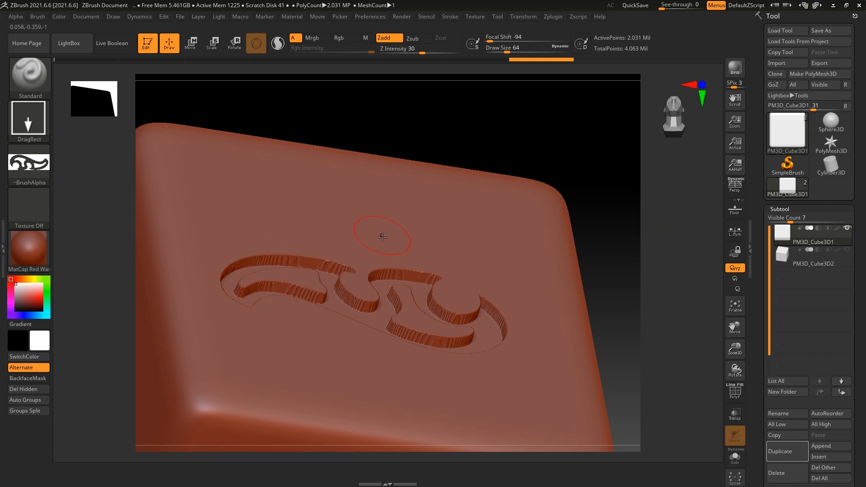
drag(659, 209, 618, 230)
key(ctrl+z)
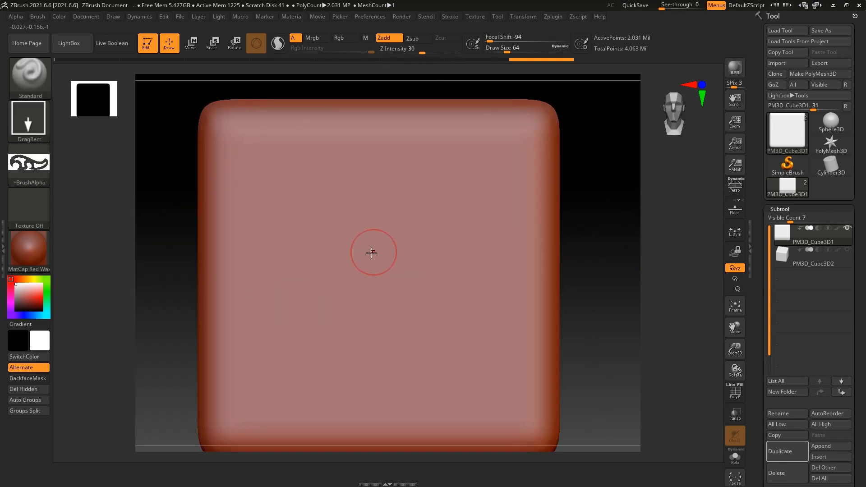
Step: Try another Alpha 53 stamp starting on the lower part of the front face, and undo it
drag(388, 367, 639, 264)
alt+drag(650, 236, 647, 199)
alt+drag(597, 284, 642, 266)
key(ctrl+z)
Step: Stamp a large Alpha 53 curve at the centre of the front face and inspect its raised edges from below
drag(643, 266, 631, 190)
alt+drag(631, 189, 626, 226)
drag(364, 278, 373, 479)
mouse_move(644, 332)
alt+mouse_down()
mouse_move(640, 290)
mouse_move(603, 284)
mouse_move(591, 303)
mouse_move(454, 302)
alt+mouse_up()
shift+drag(584, 294, 677, 275)
alt+drag(677, 275, 649, 241)
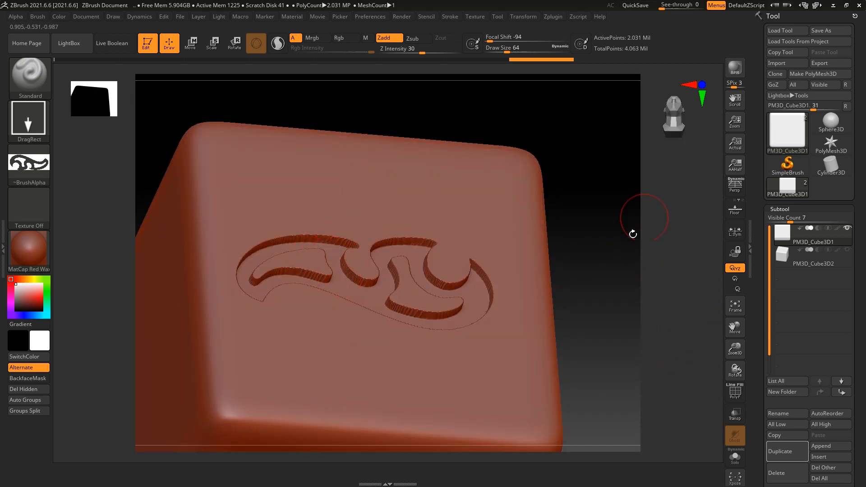
Step: Collapse the Subtool section and look into the tool's Layers and Geometry settings
click(790, 208)
click(787, 262)
click(787, 262)
click(788, 220)
click(788, 219)
Step: Return to the straight front view and undo the large Alpha 53 stamp
shift+drag(589, 270, 560, 286)
key(ctrl)
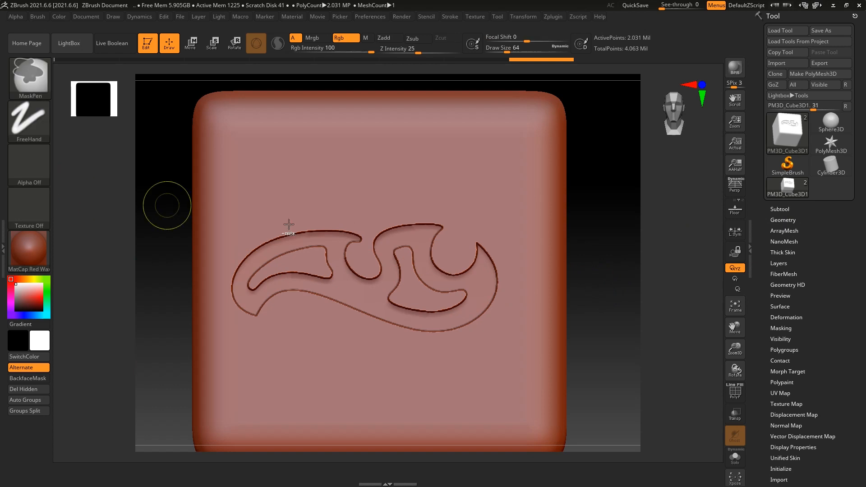
key(ctrl+z)
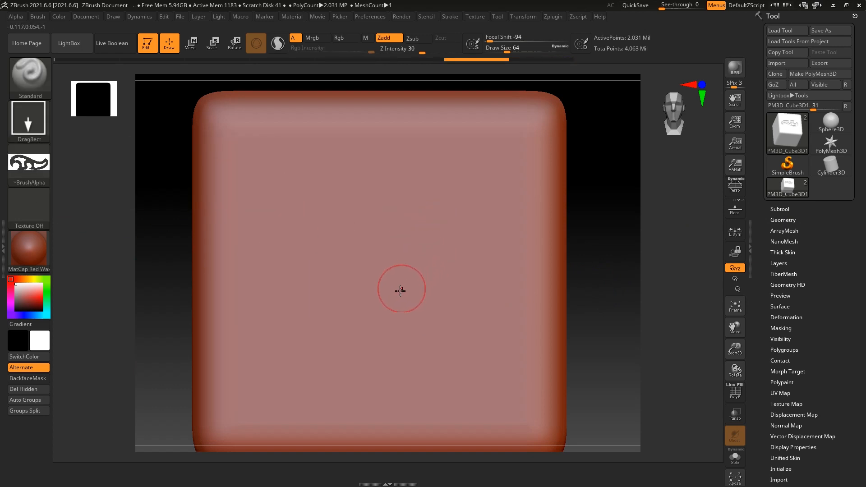
Step: Set the MaskPen brush to use Alpha 53 with the DragRect stroke
mouse_move(637, 246)
alt+mouse_down()
mouse_move(636, 197)
mouse_move(628, 231)
alt+mouse_up()
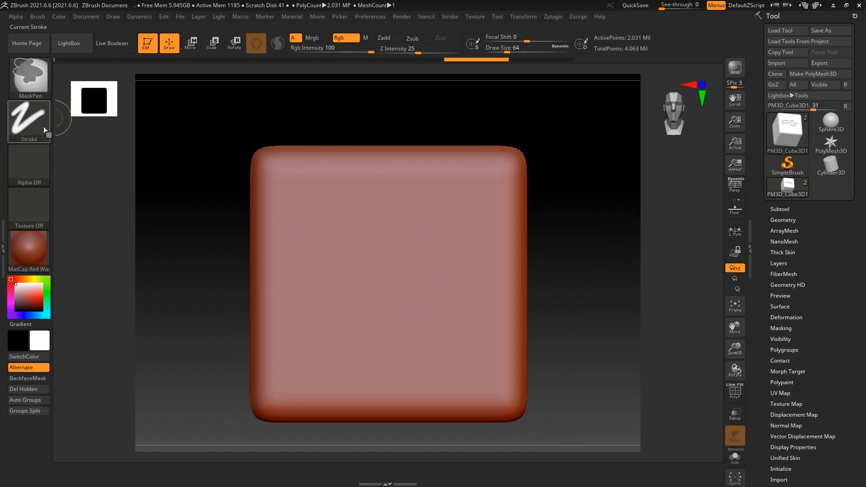
ctrl+click(29, 162)
click(214, 170)
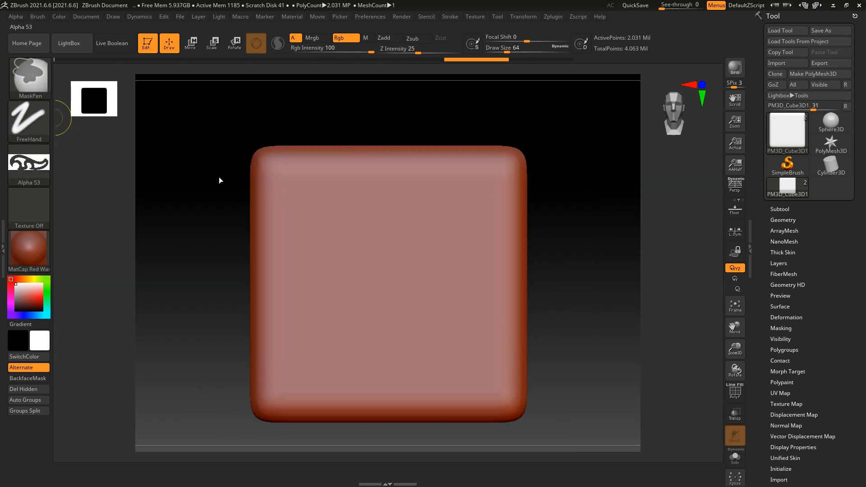
click(26, 124)
click(127, 137)
Step: Draw an Alpha 53 mask across the front face with MaskPen, and undo it
mouse_move(350, 263)
ctrl+mouse_down()
mouse_move(363, 357)
mouse_move(375, 247)
ctrl+mouse_up()
ctrl+drag(389, 277, 396, 386)
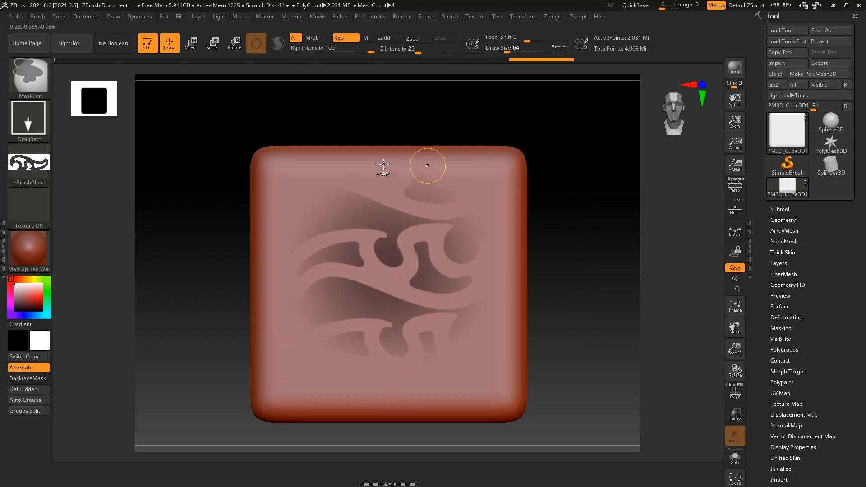
key(ctrl+z)
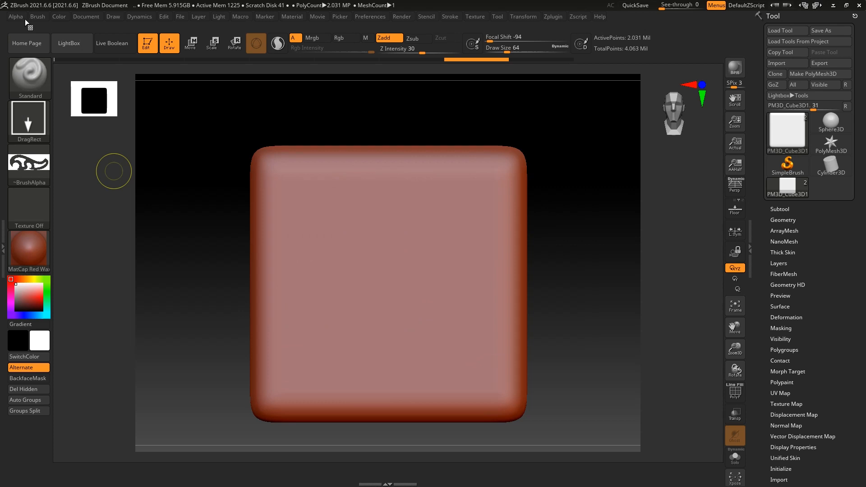
Step: Review the current alpha's Modify settings and set the Standard brush's Focal Shift to -14
click(25, 17)
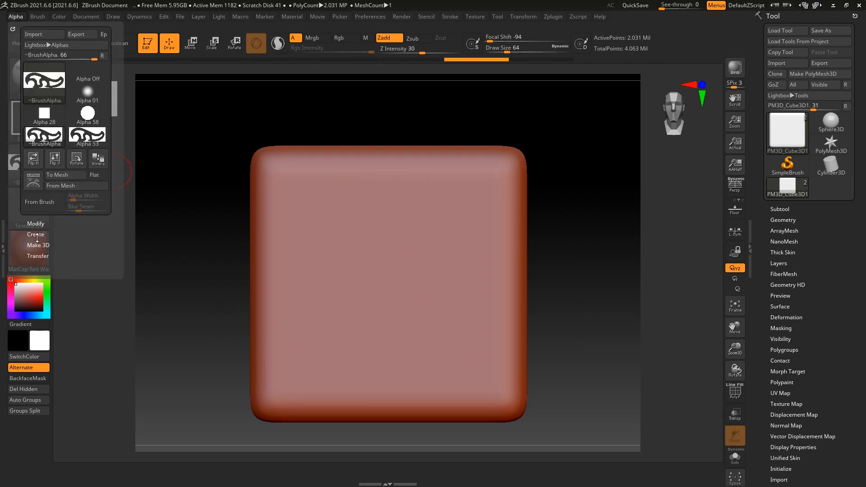
click(40, 224)
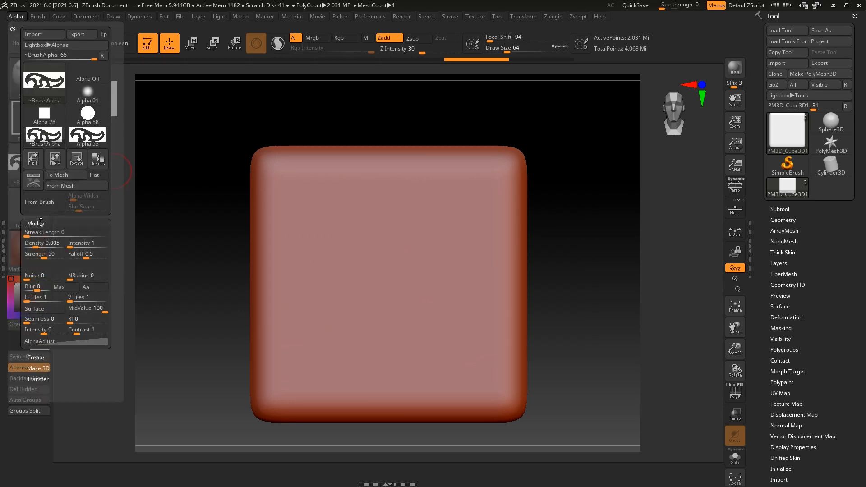
drag(497, 41, 520, 37)
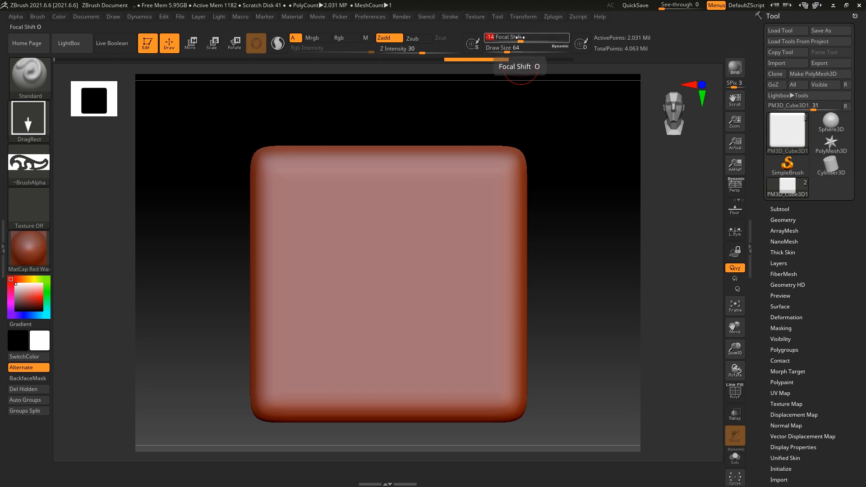
Step: Apply the Alpha 53 pattern over the front face once more with the new Focal Shift, and undo it
mouse_move(424, 280)
mouse_down()
mouse_move(394, 400)
mouse_move(417, 367)
mouse_up()
mouse_move(541, 252)
mouse_down()
mouse_move(604, 220)
mouse_move(570, 136)
mouse_move(597, 195)
mouse_up()
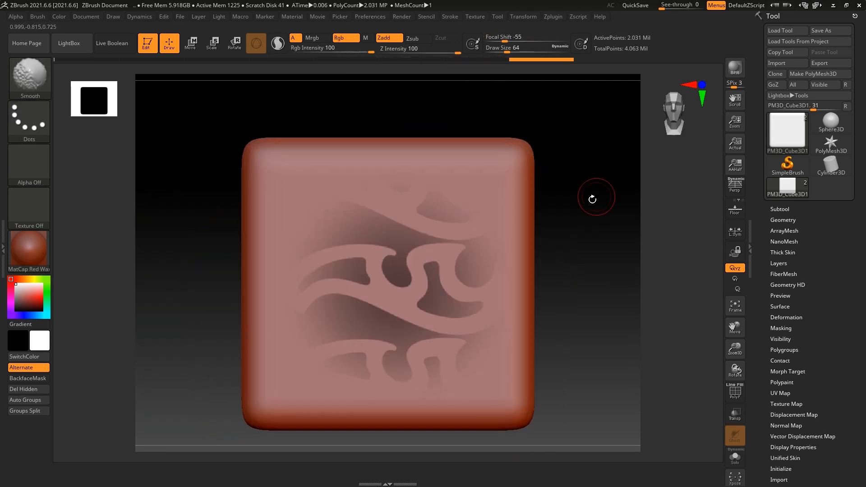
key(ctrl+z)
Step: Set the MaskPen brush to the Rect stroke while keeping the Alpha 53 pattern
click(45, 167)
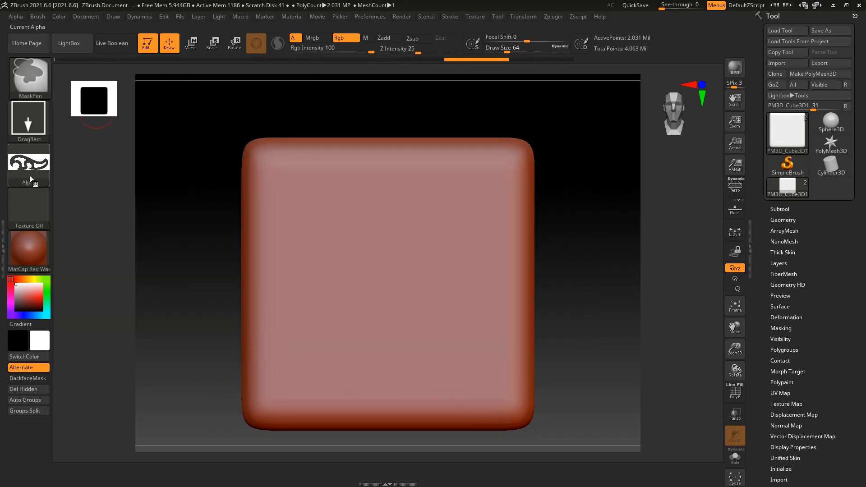
key(ctrl)
click(31, 124)
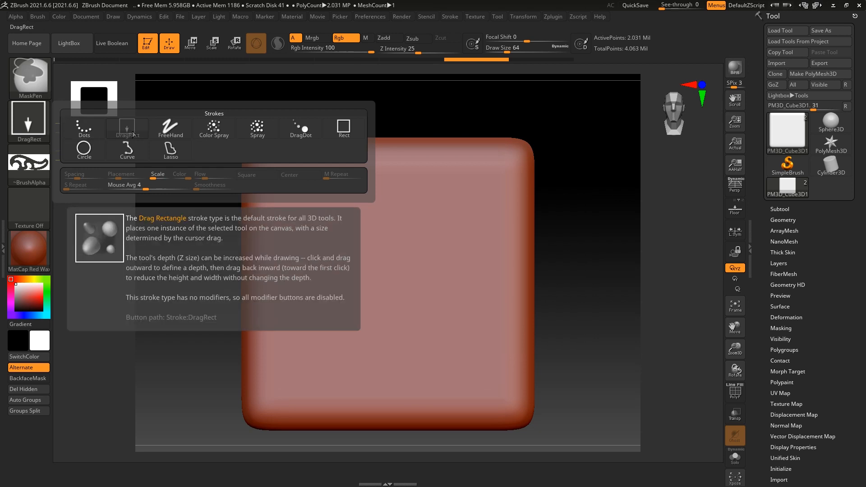
click(344, 127)
Step: Try rectangular Alpha 53 masks of different sizes on the front face, clearing each one
mouse_move(185, 105)
ctrl+mouse_down()
mouse_move(509, 403)
mouse_move(570, 440)
ctrl+mouse_up()
ctrl+drag(585, 332, 587, 302)
alt+drag(585, 242, 551, 238)
ctrl+drag(309, 153, 471, 363)
mouse_move(261, 171)
ctrl+mouse_down()
mouse_move(480, 389)
mouse_move(533, 405)
mouse_move(563, 371)
mouse_move(545, 379)
ctrl+mouse_up()
ctrl+drag(508, 250, 525, 266)
Step: Draw a rectangular Alpha 53 mask around the middle of the front face and inspect it
ctrl+drag(349, 233, 449, 337)
ctrl+right_drag(487, 321, 563, 272)
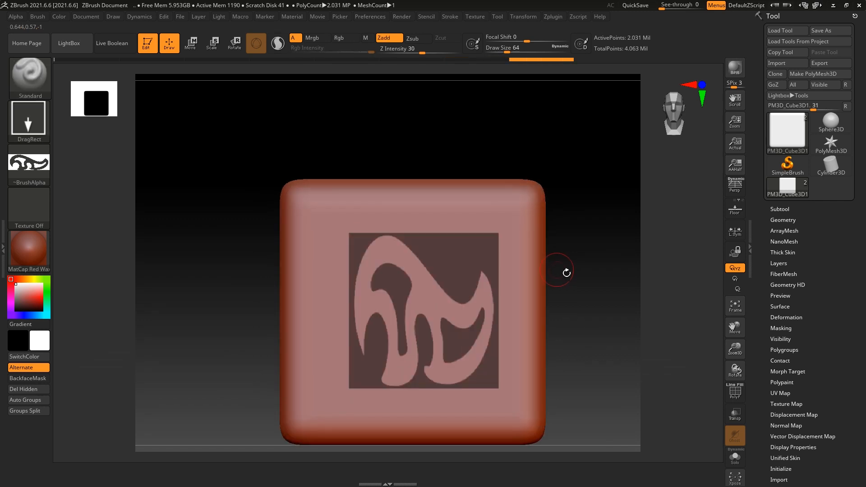
ctrl+right_drag(616, 291, 654, 306)
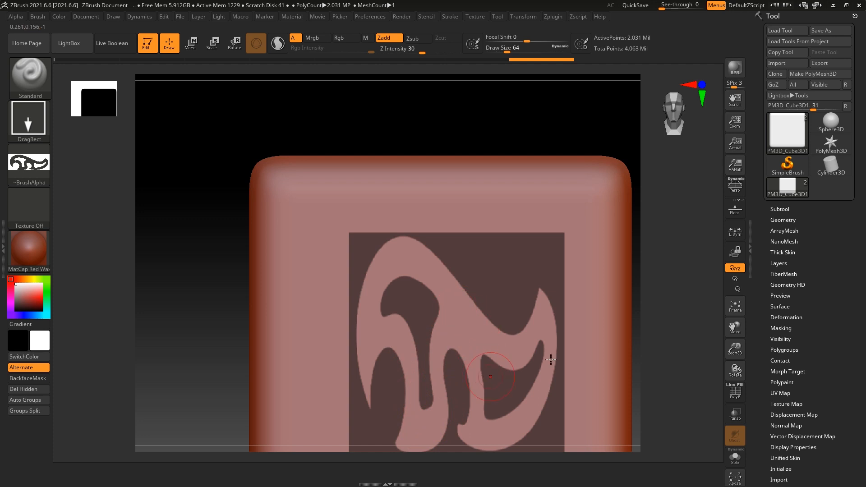
alt+right_drag(550, 359, 520, 225)
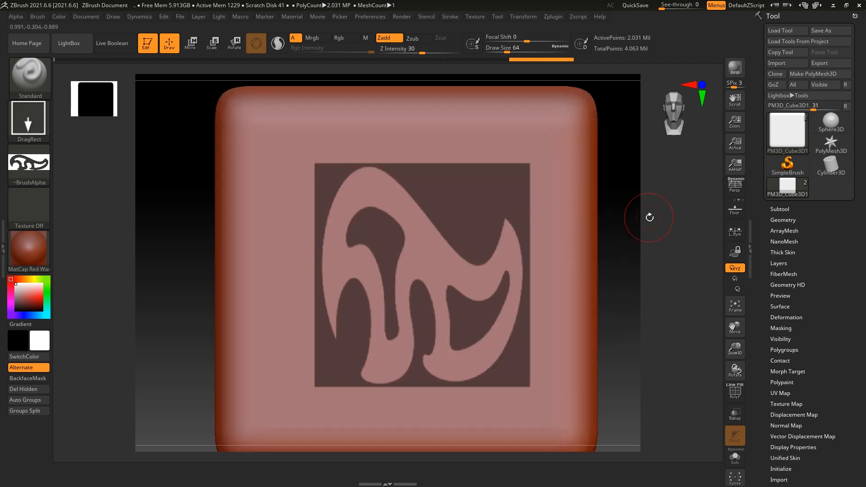
ctrl+right_drag(649, 217, 645, 235)
mouse_move(209, 95)
ctrl+mouse_down()
mouse_move(294, 456)
mouse_move(317, 455)
ctrl+mouse_up()
drag(604, 126, 400, 200)
Step: Open the Deformation settings and invert the mask on the front face
click(795, 220)
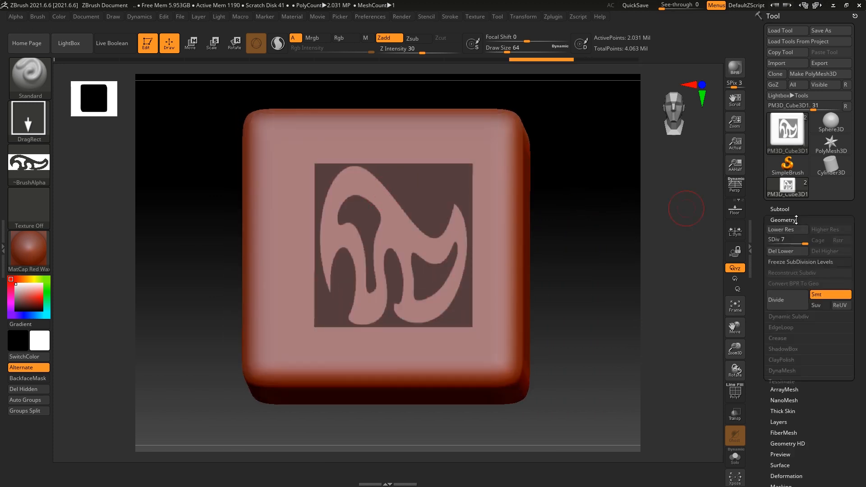
click(795, 219)
click(799, 318)
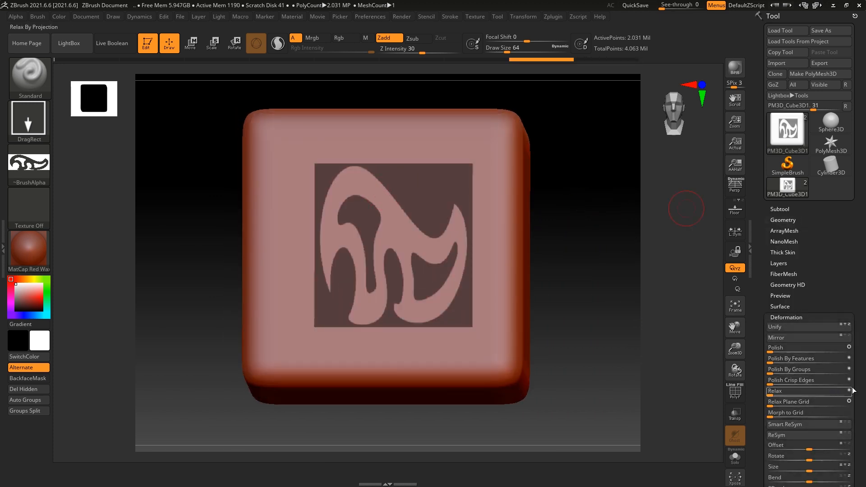
scroll(859, 285, down, 8)
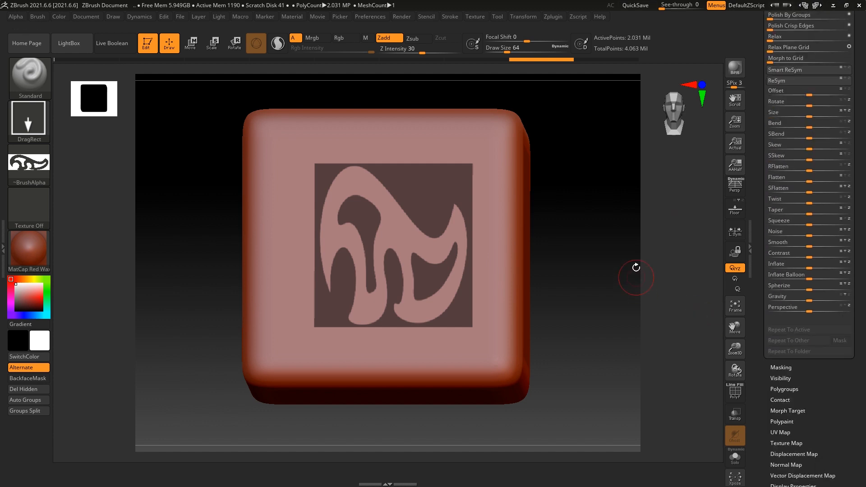
alt+drag(586, 205, 584, 219)
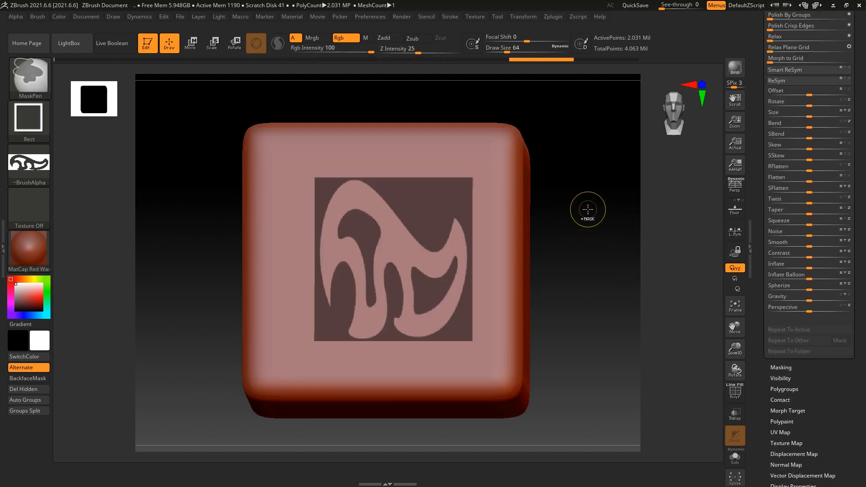
ctrl+click(587, 210)
mouse_move(587, 209)
mouse_down()
mouse_move(600, 226)
mouse_move(620, 232)
mouse_up()
mouse_move(619, 196)
alt+mouse_down()
mouse_move(618, 213)
mouse_move(618, 193)
alt+mouse_up()
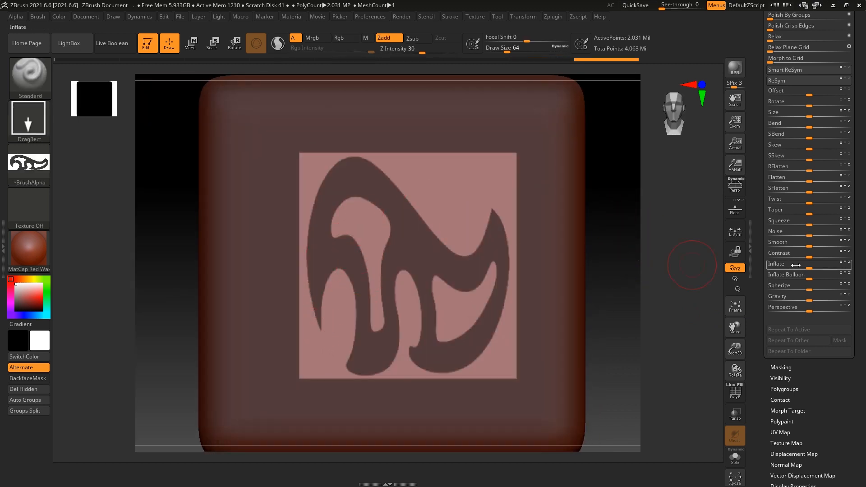
Step: Sink the unmasked pattern area with a negative Inflate deformation, clear the mask and inspect the engraved relief
click(804, 267)
drag(804, 267, 759, 268)
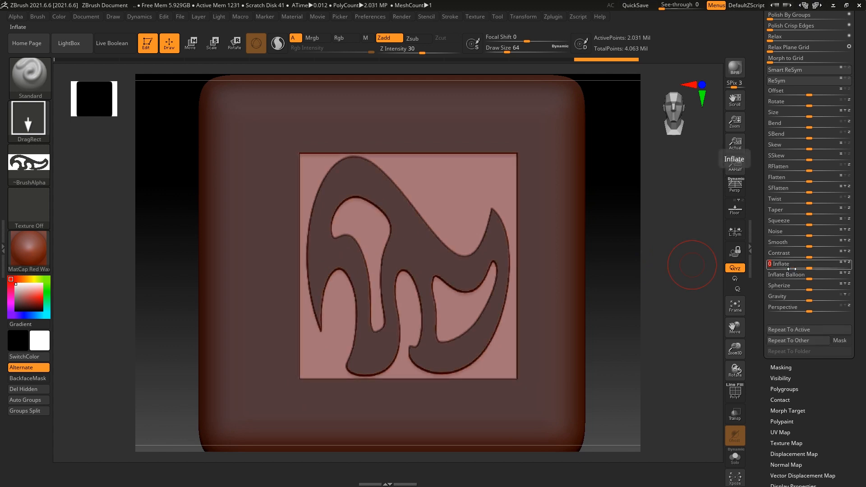
drag(774, 270, 783, 273)
drag(672, 325, 662, 260)
ctrl+drag(221, 234, 215, 208)
alt+drag(207, 178, 315, 218)
mouse_move(590, 203)
alt+mouse_down()
mouse_move(596, 239)
mouse_move(629, 225)
alt+mouse_up()
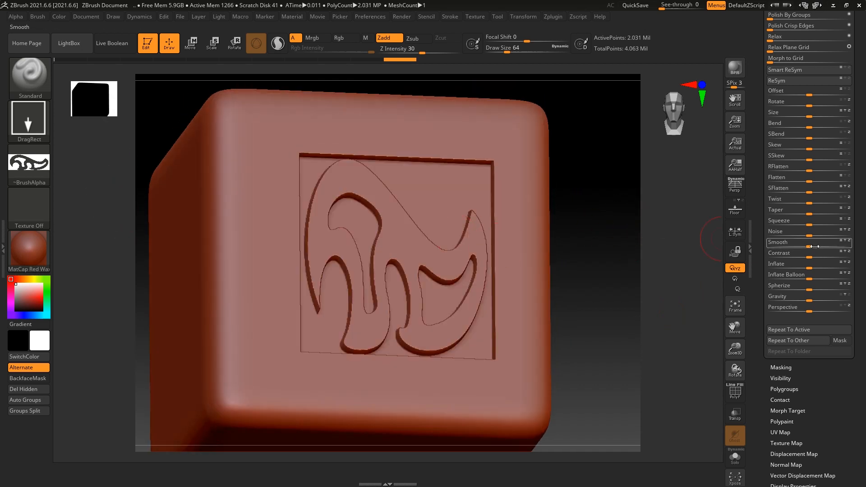
Step: Undo the inflated relief, remove the mask and frame the plain cube
alt+drag(649, 270, 605, 187)
alt+drag(636, 266, 623, 212)
key(ctrl+h)
alt+drag(606, 201, 618, 226)
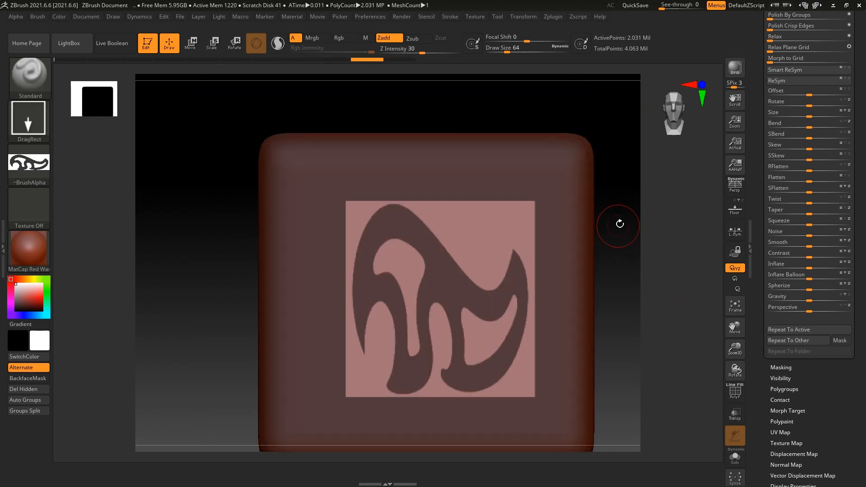
ctrl+click(668, 234)
ctrl+drag(613, 315, 653, 302)
key(f)
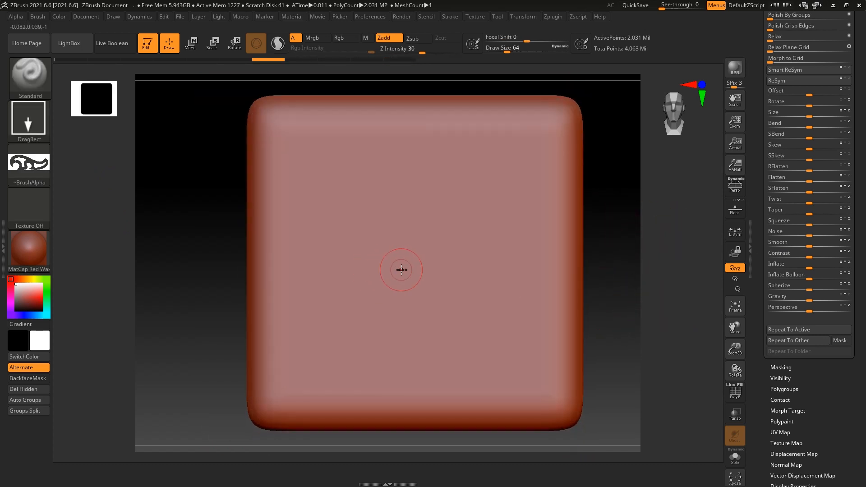
Step: Compare the Standard and Mask reference images in Photoshop with a trial stamp and a trial mask on the cube
key(alt+Tab)
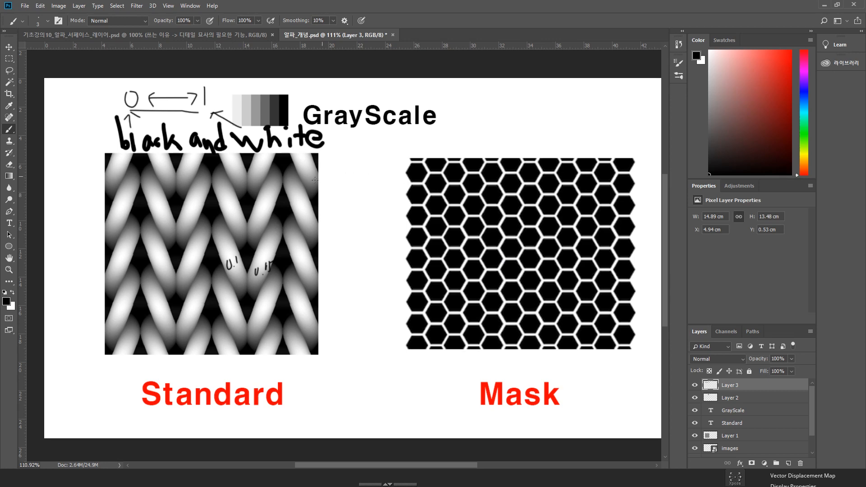
key(alt+Tab)
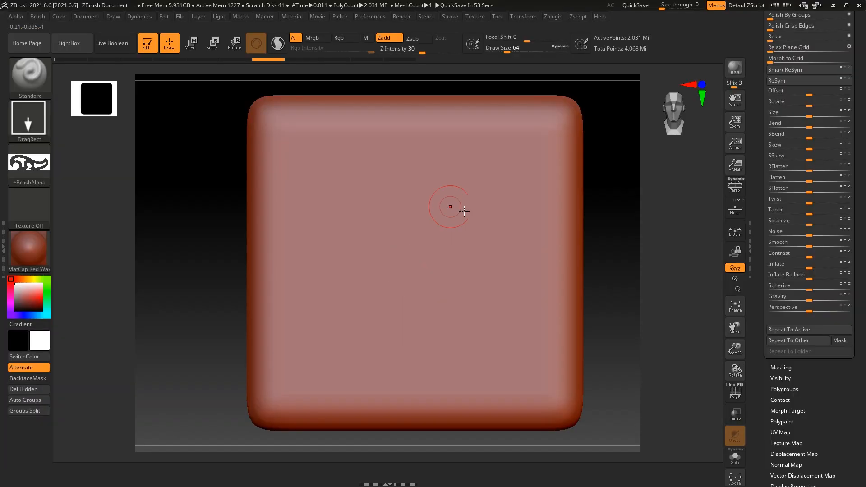
drag(425, 245, 426, 365)
key(alt+Tab)
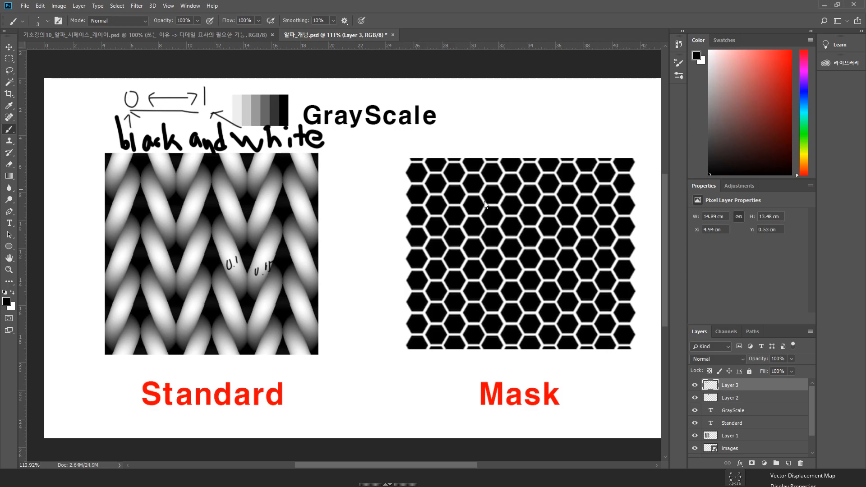
key(alt+Tab)
mouse_move(415, 260)
ctrl+mouse_down()
mouse_move(410, 299)
mouse_move(424, 368)
ctrl+mouse_up()
key(ctrl+z)
Step: Draw a large rectangular Alpha 53 mask across most of the front face and inspect it
ctrl+drag(259, 119, 563, 385)
mouse_move(640, 302)
alt+mouse_down()
mouse_move(627, 237)
mouse_move(626, 258)
alt+mouse_up()
drag(626, 258, 641, 226)
alt+drag(547, 182, 544, 217)
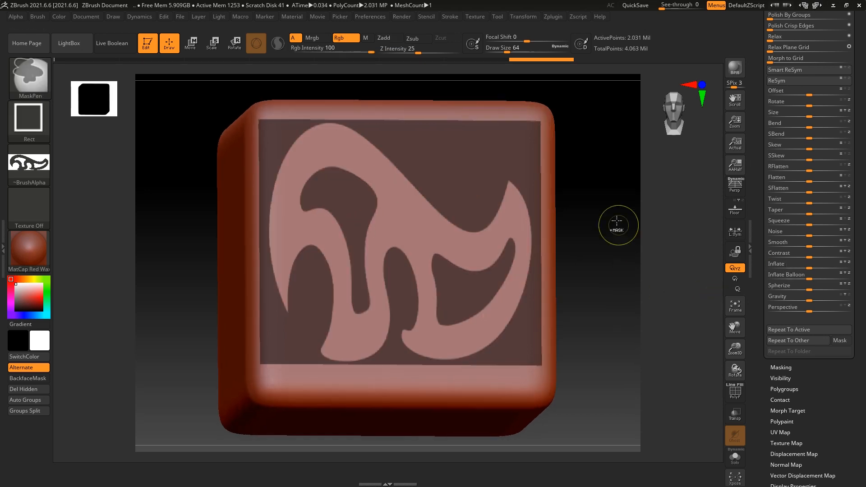
Step: Invert the mask, apply an Inflate deformation of -48 to the unmasked area and clear the mask
ctrl+click(686, 235)
drag(797, 266, 789, 265)
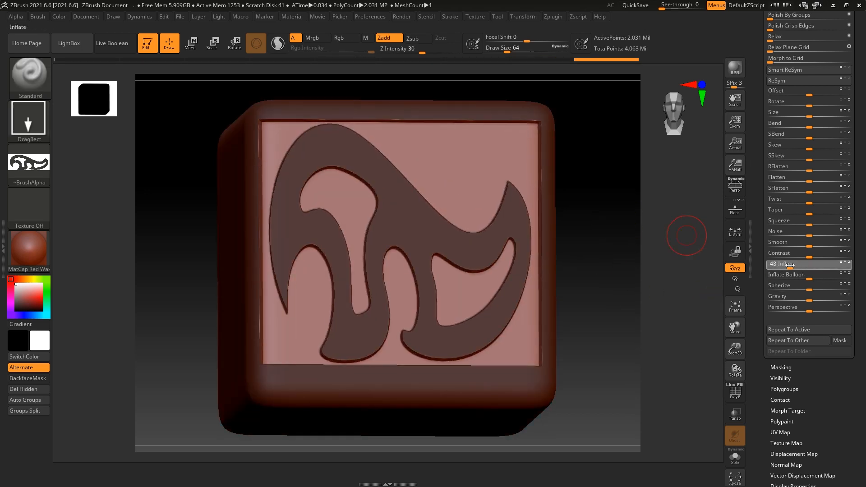
ctrl+drag(636, 241, 625, 267)
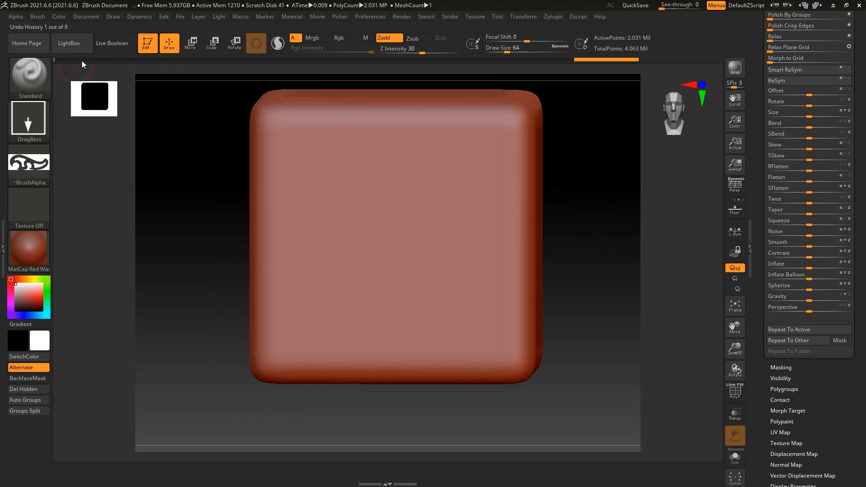
Step: Set the Standard brush to Alpha Off and load the JRO_RockCrack02 brush from LightBox
click(28, 166)
click(77, 175)
click(69, 43)
click(217, 74)
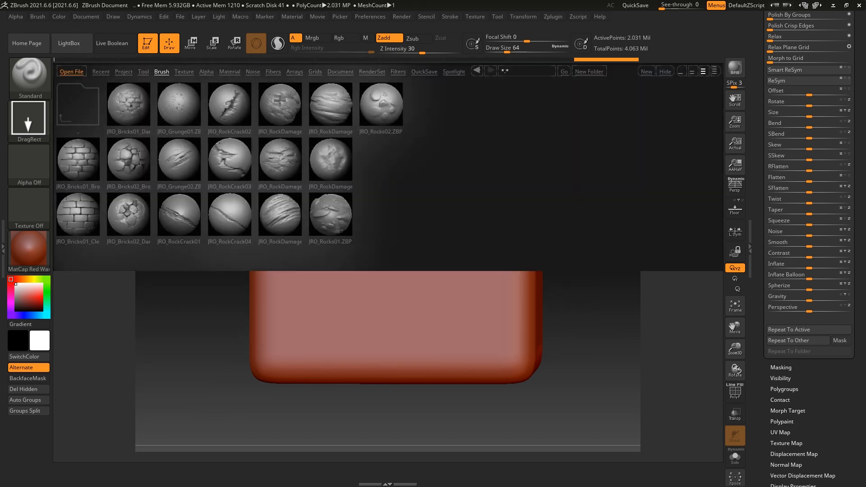
double_click(239, 110)
Step: Stamp rock crack patterns on the cube's faces and undo them
drag(407, 242, 461, 100)
drag(466, 320, 573, 270)
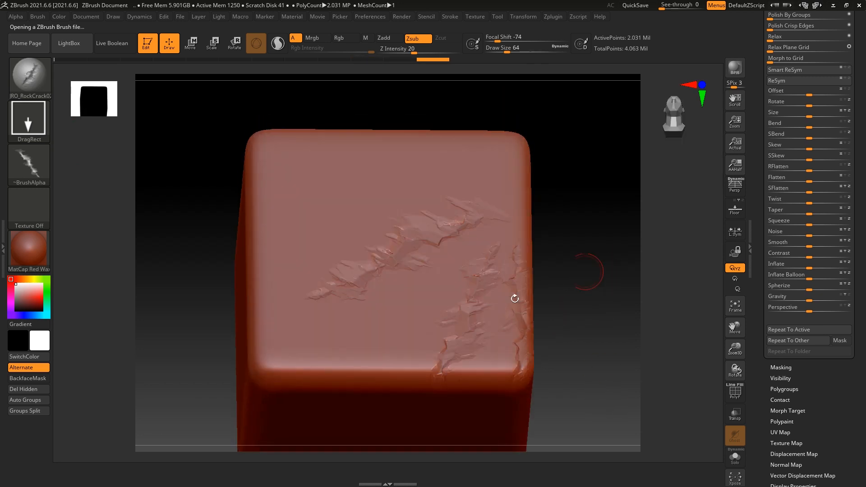
key(ctrl+z)
key(ctrl+z)
key(ctrl+z)
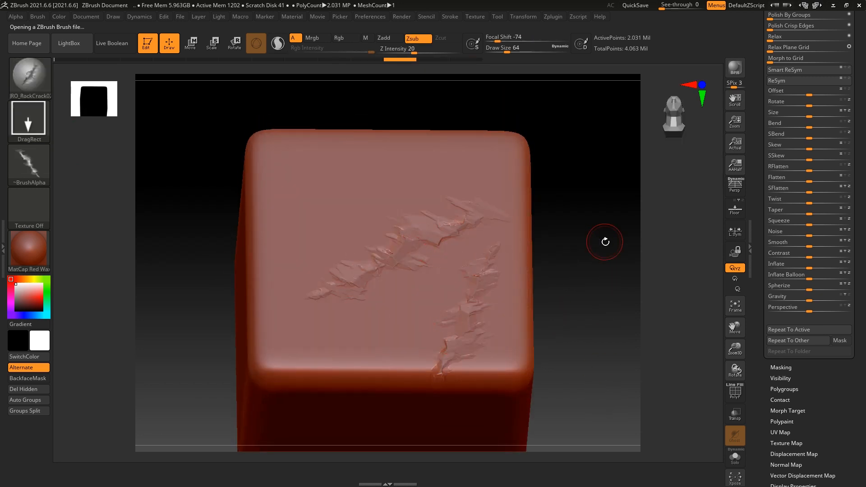
shift+drag(601, 259, 587, 263)
key(ctrl+z)
drag(435, 182, 577, 204)
key(ctrl+z)
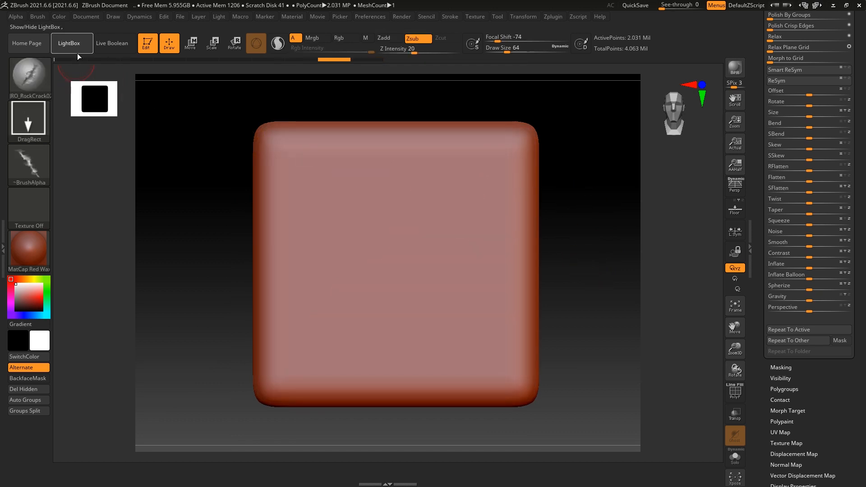
Step: Load a JRO_Bricks01 brush from LightBox, stamp it on the front face and undo the stamp
click(72, 45)
double_click(89, 163)
drag(383, 243, 414, 367)
key(ctrl+z)
Step: Choose the DragRect stroke, set the draw size to about 158 and apply a large test stamp on the front face
click(29, 119)
click(127, 127)
key(s)
drag(365, 227, 382, 459)
drag(545, 282, 572, 231)
Step: Switch to Photoshop to review the Standard and Mask alpha examples, and look over the Deformation settings in ZBrush
key(alt+Tab)
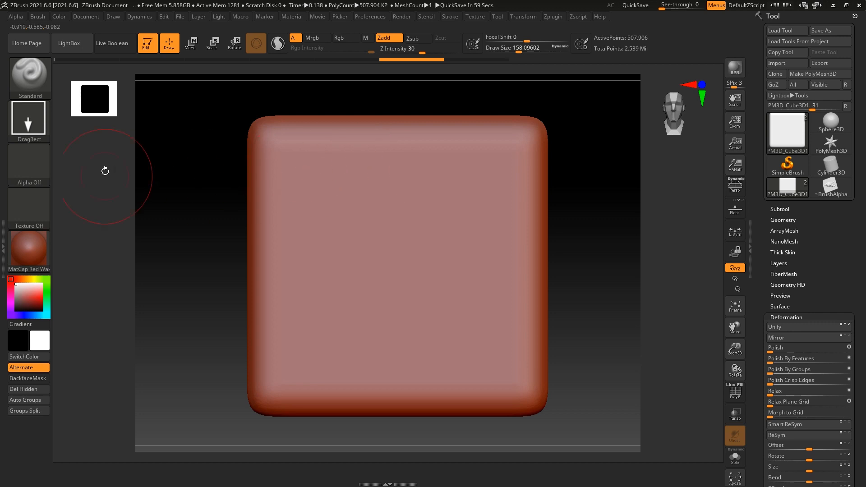
key(super)
click(342, 478)
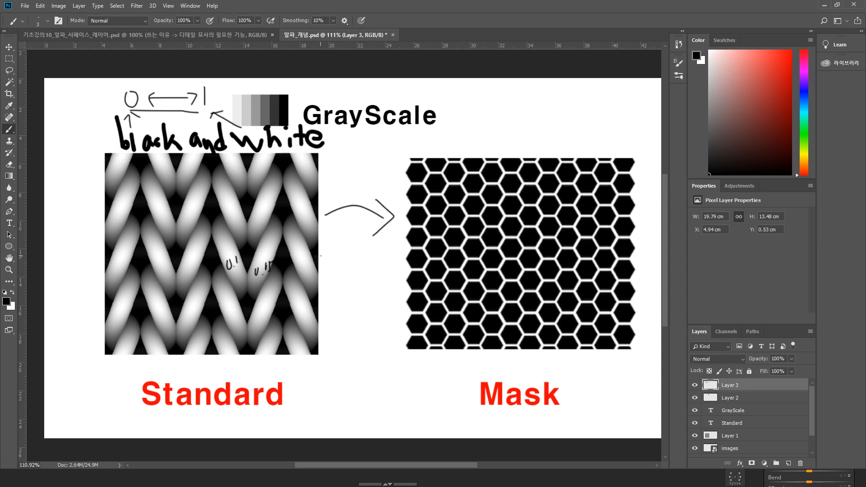
key(alt+Tab)
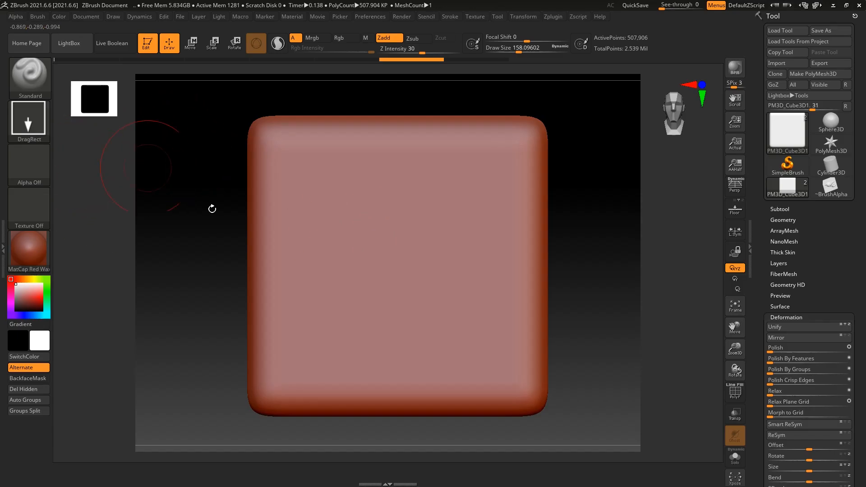
key(alt+Tab)
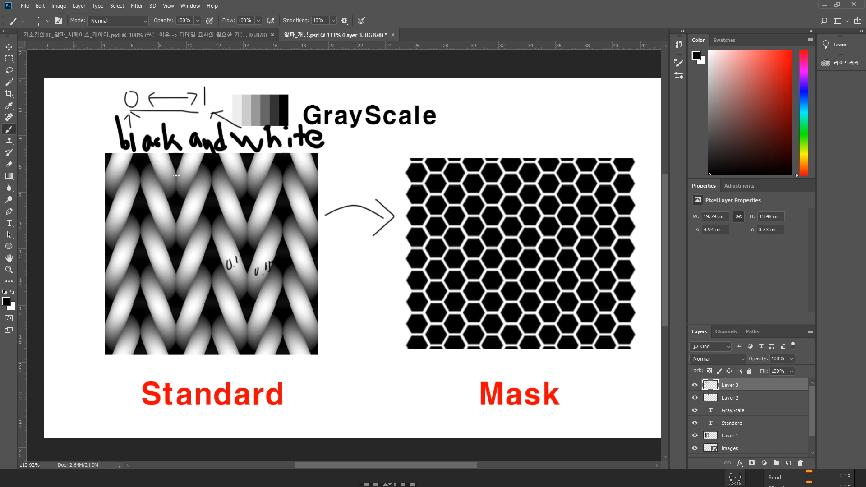
key(alt+Tab)
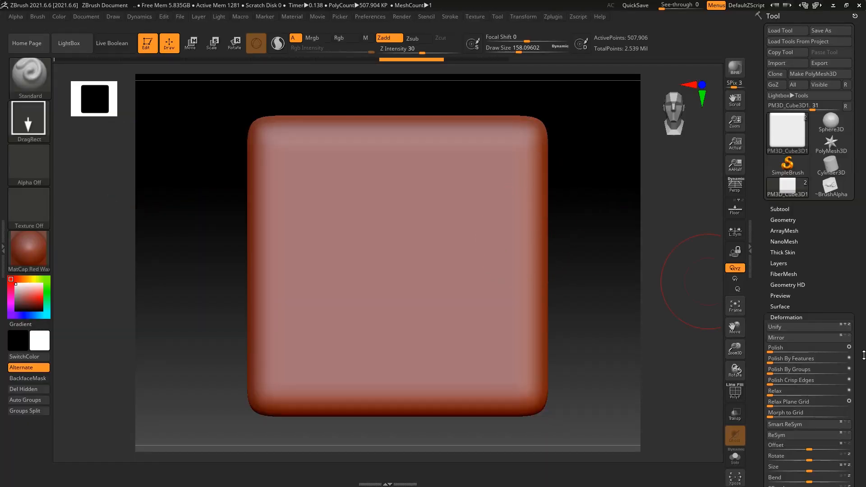
scroll(849, 316, down, 5)
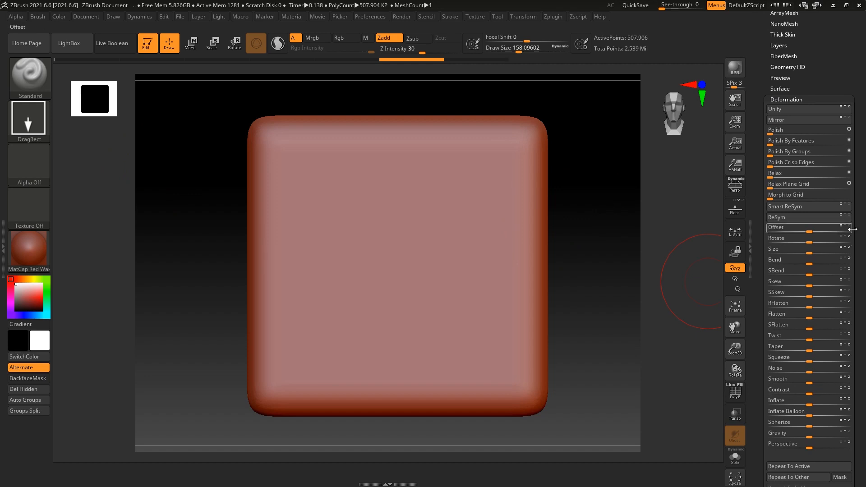
scroll(857, 320, up, 5)
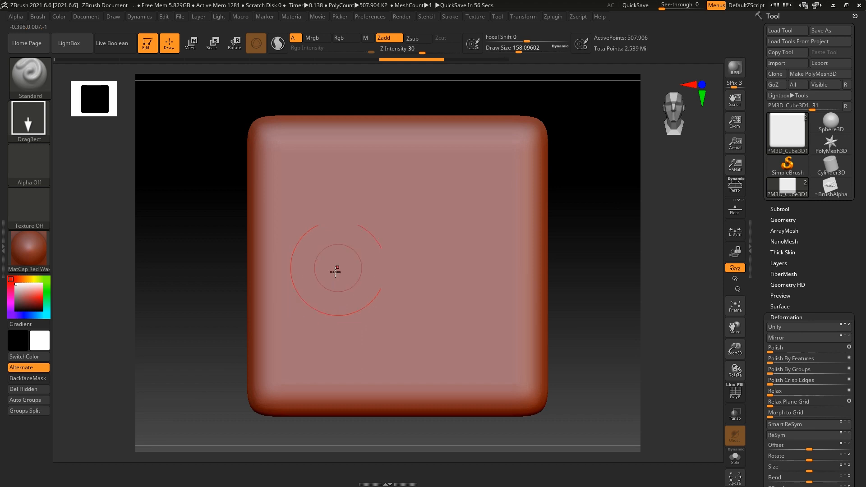
Step: Load the JRO_WoodDamage02 brush from LightBox, check its alpha and replace it with the neighbouring wood damage brush
click(69, 43)
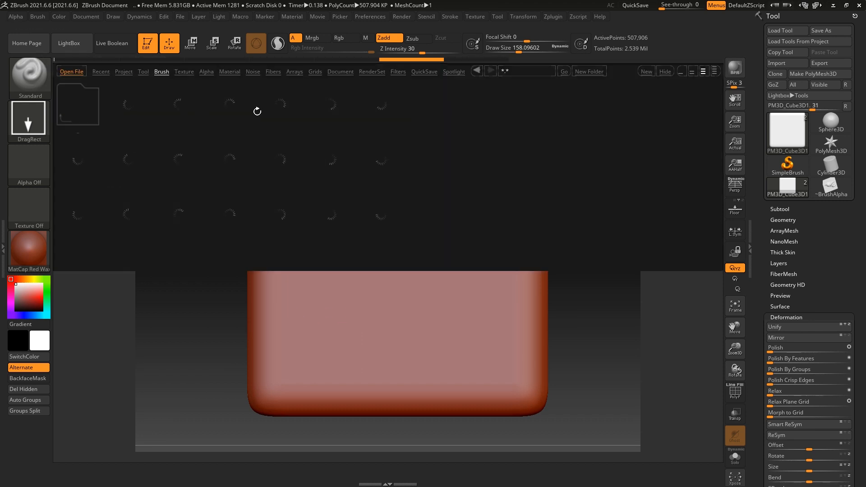
double_click(108, 214)
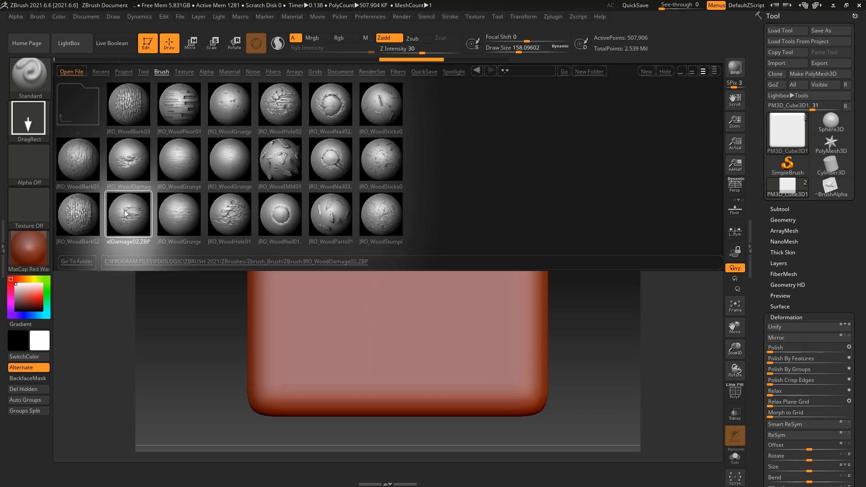
click(14, 167)
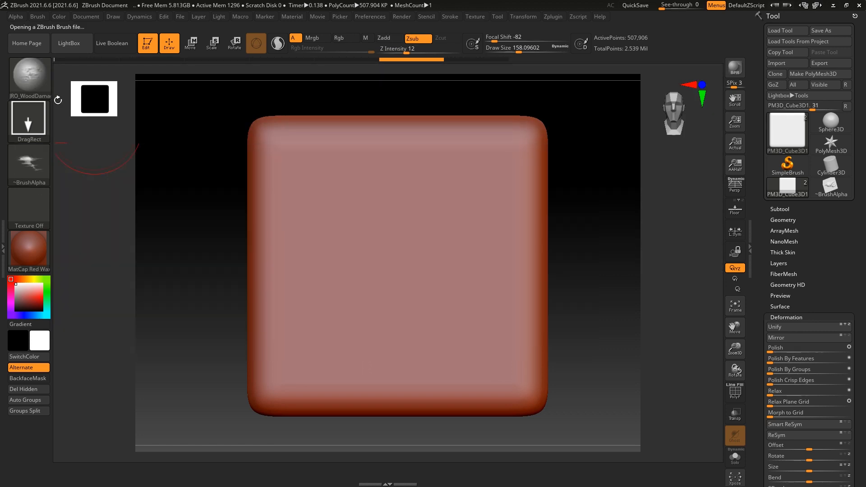
click(69, 42)
double_click(135, 166)
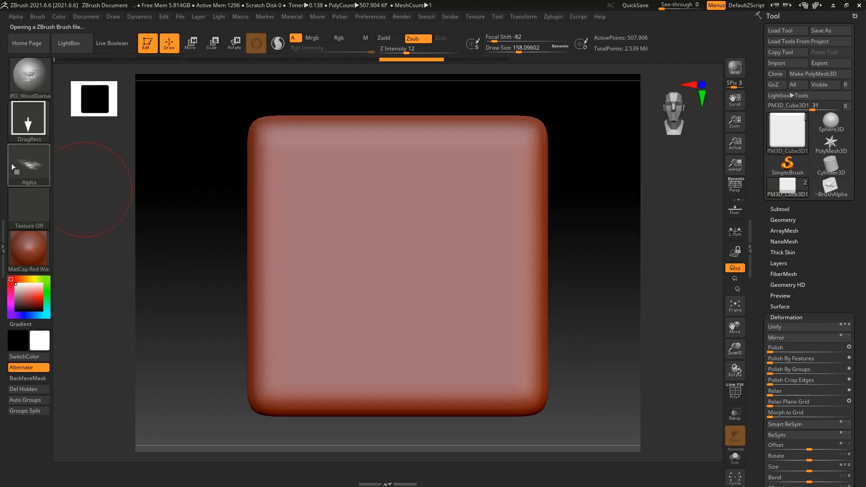
Step: Check the wood damage brush's alpha, stamp it on the cube's front face and undo the stamp
click(30, 163)
mouse_move(19, 170)
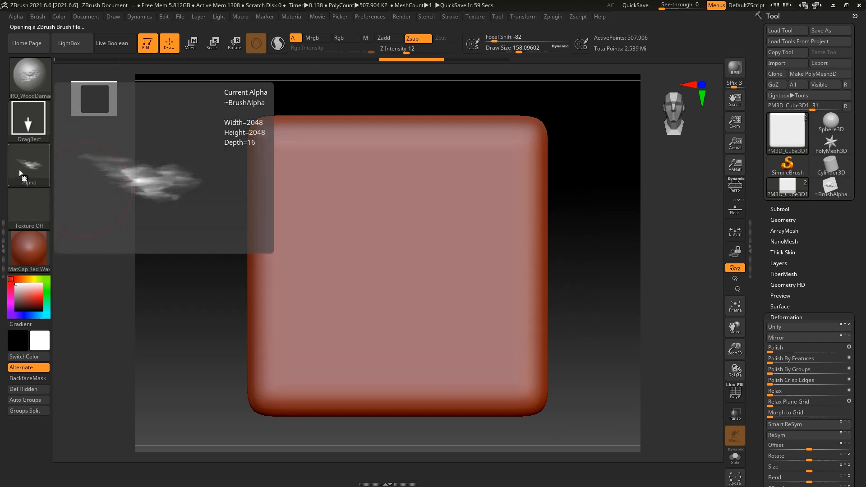
drag(344, 237, 332, 403)
key(ctrl+z)
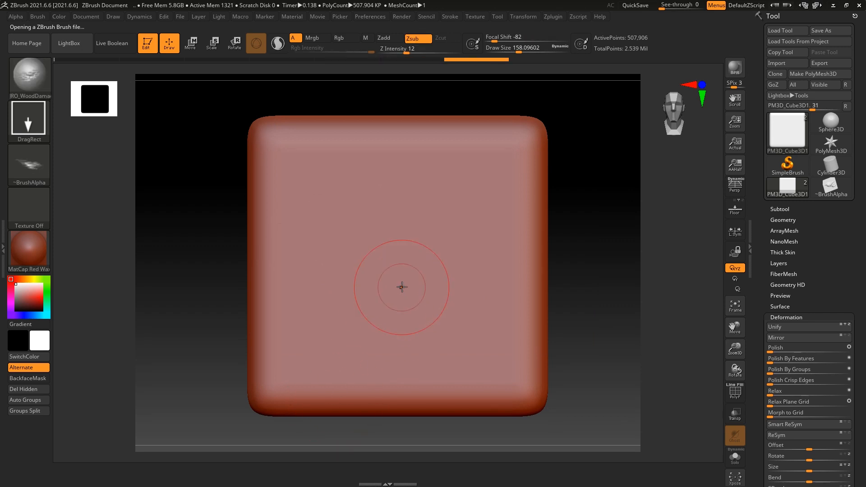
Step: Set the wood damage brush's Z Intensity to 39, subdivide the cube once more and stamp the alpha on the upper front face
key(space)
drag(384, 280, 403, 280)
drag(338, 195, 339, 372)
key(ctrl+d)
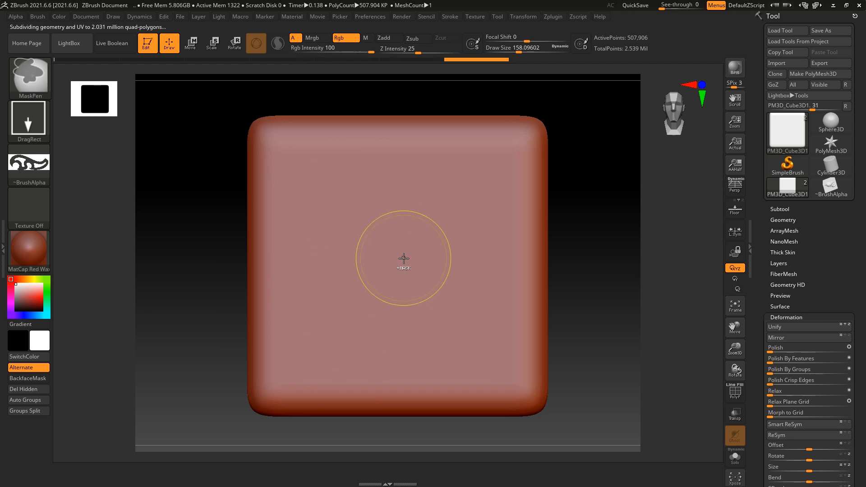
drag(587, 244, 624, 188)
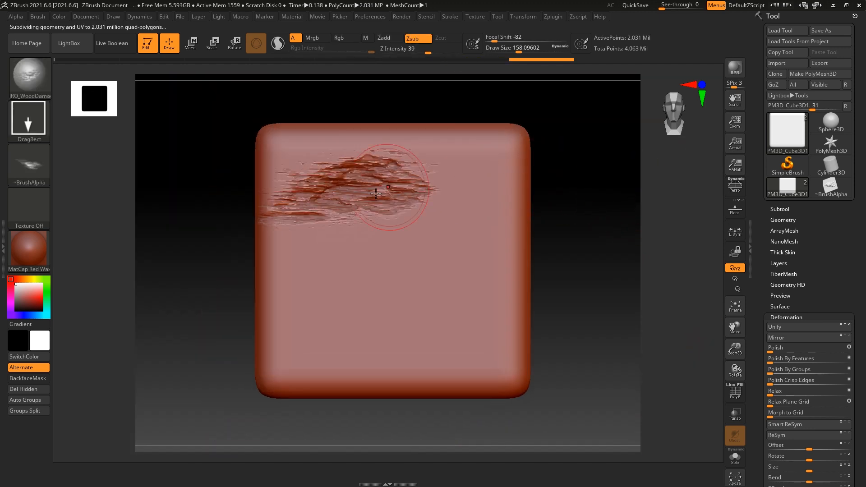
Step: Assign the wood damage brush's alpha to the MaskPen brush in place of the ornament alpha
ctrl+click(35, 168)
click(17, 17)
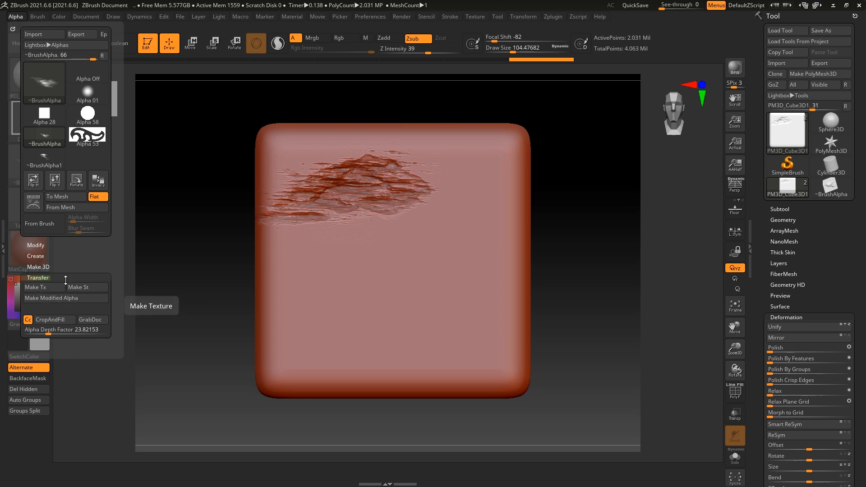
key(ctrl)
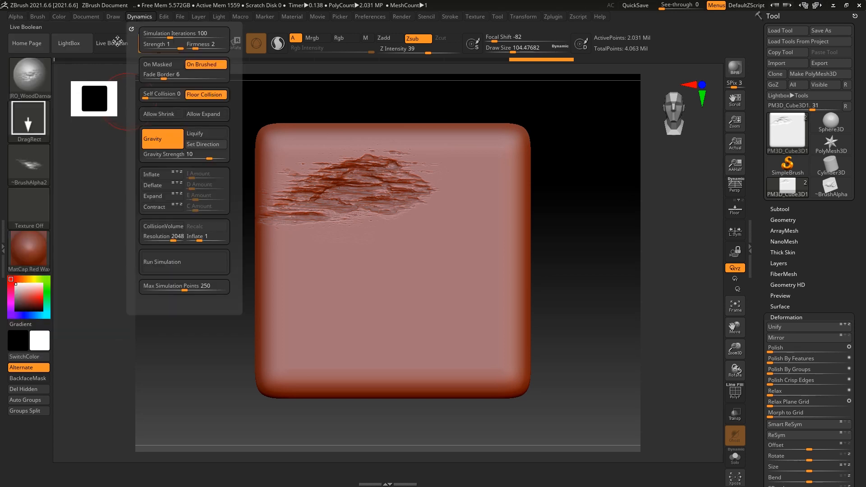
click(48, 166)
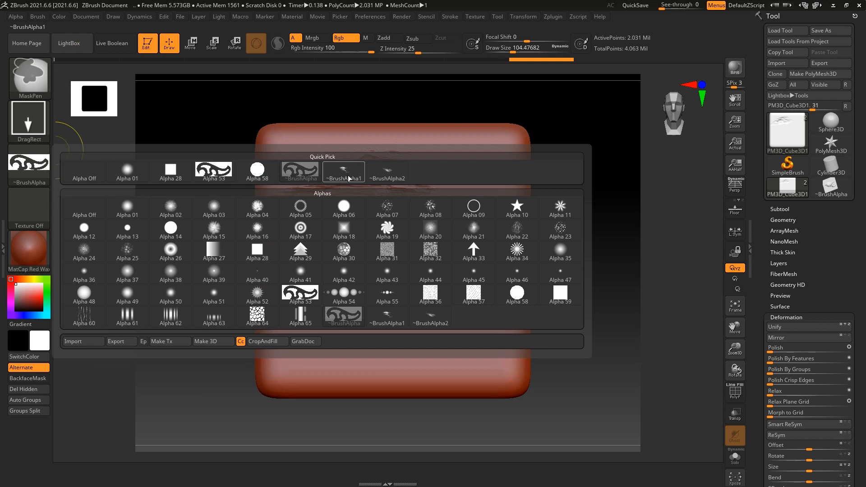
click(376, 176)
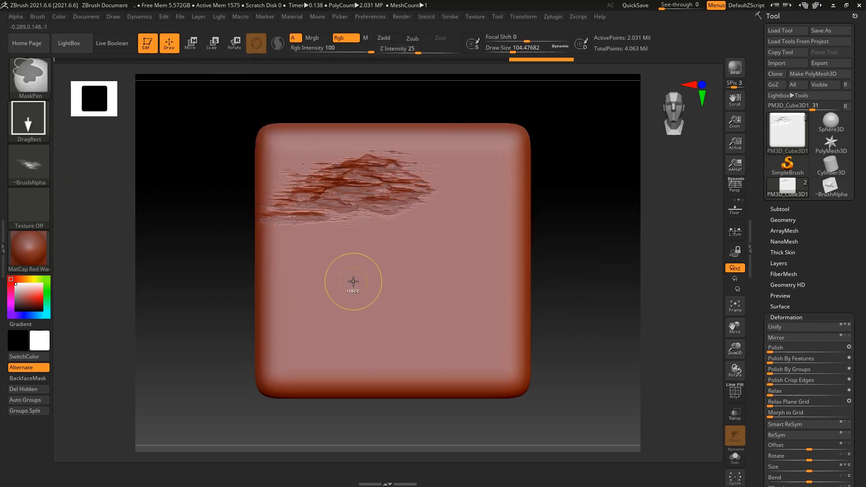
Step: Try masking the area below the stamp with the wood damage alpha and undo the masks
mouse_move(343, 306)
ctrl+mouse_down()
mouse_move(337, 424)
mouse_move(368, 454)
mouse_move(387, 361)
mouse_move(375, 273)
mouse_move(344, 412)
mouse_move(360, 458)
mouse_move(354, 474)
ctrl+mouse_up()
alt+drag(581, 295, 577, 295)
key(ctrl+z)
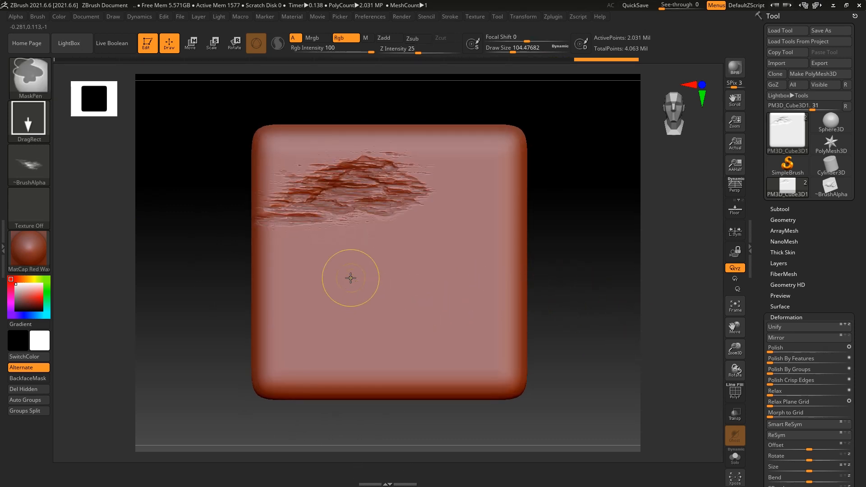
ctrl+drag(350, 279, 354, 394)
key(ctrl+z)
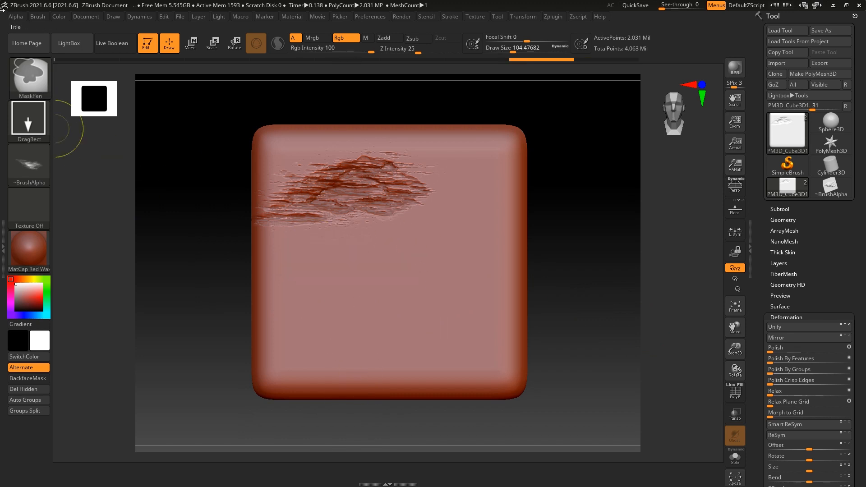
Step: Mask the area below the stamp with the wood damage alpha and invert the mask
click(16, 16)
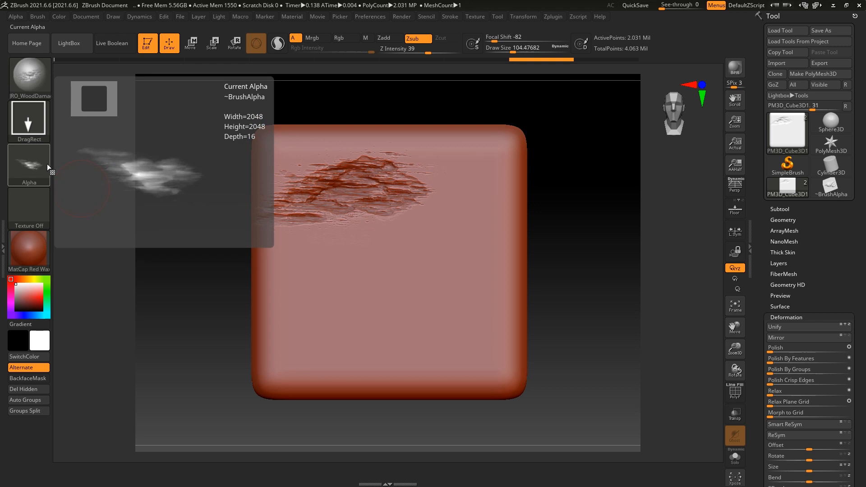
ctrl+drag(340, 276, 331, 475)
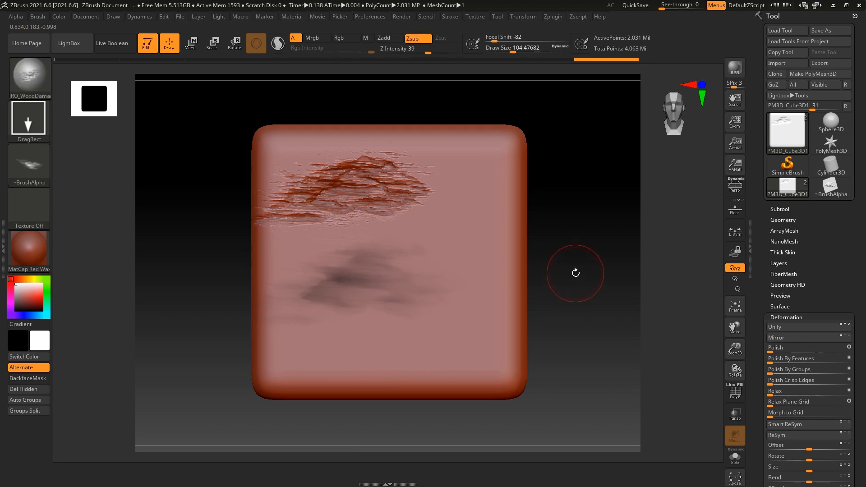
scroll(842, 298, down, 5)
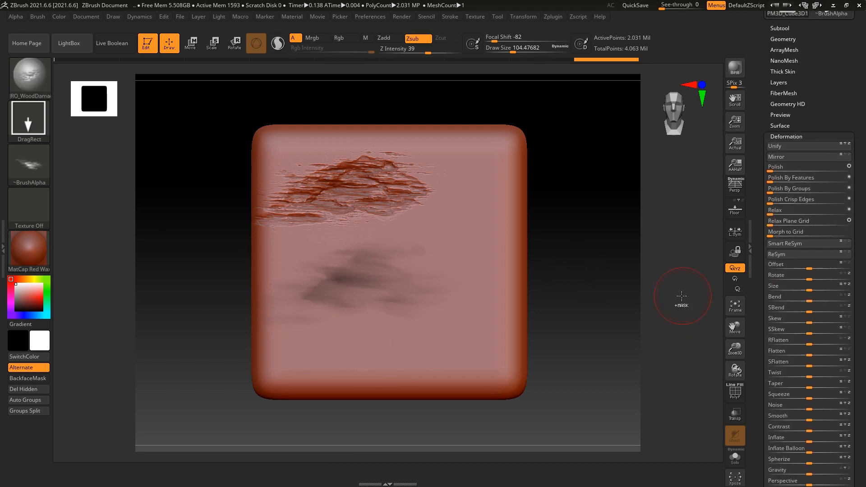
ctrl+click(587, 256)
Step: Apply a Deformation Inflate of -100 through the inverted mask, clear the mask and compare the result with the stamp above
drag(854, 343, 855, 290)
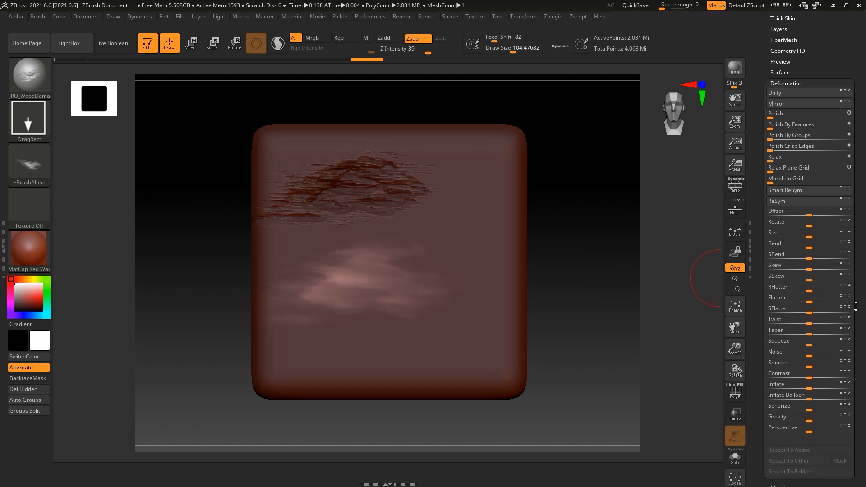
drag(807, 387, 790, 392)
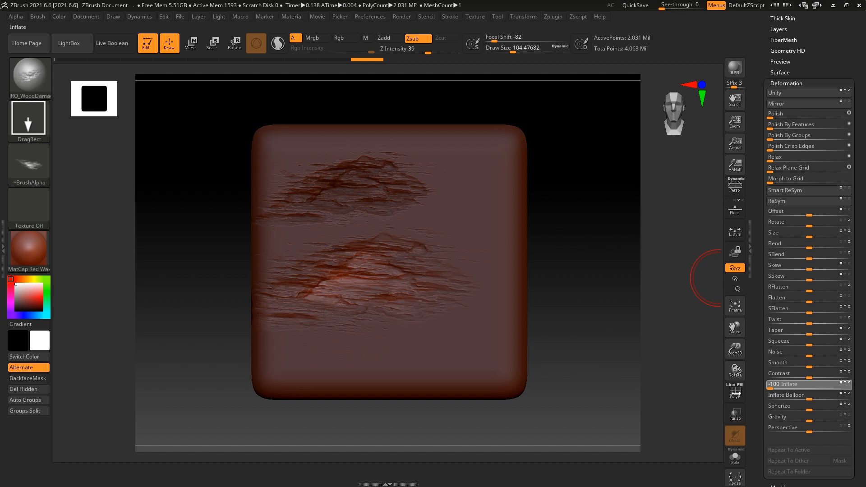
ctrl+click(610, 310)
drag(610, 310, 595, 265)
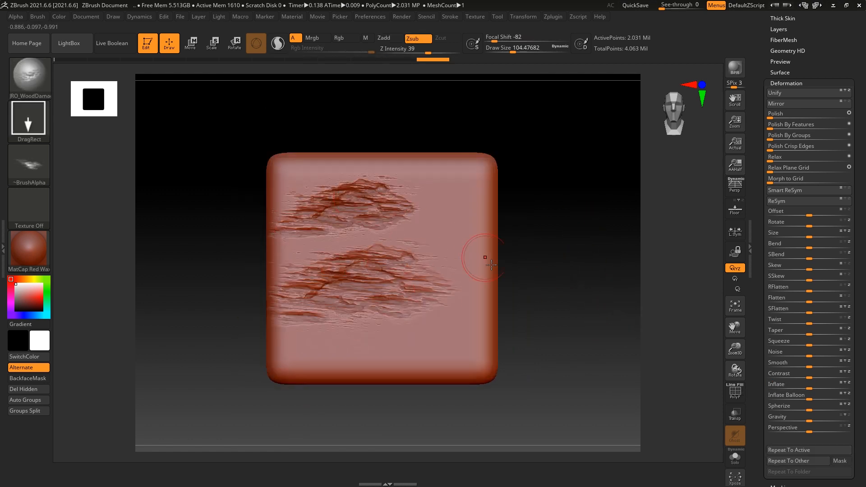
key(f)
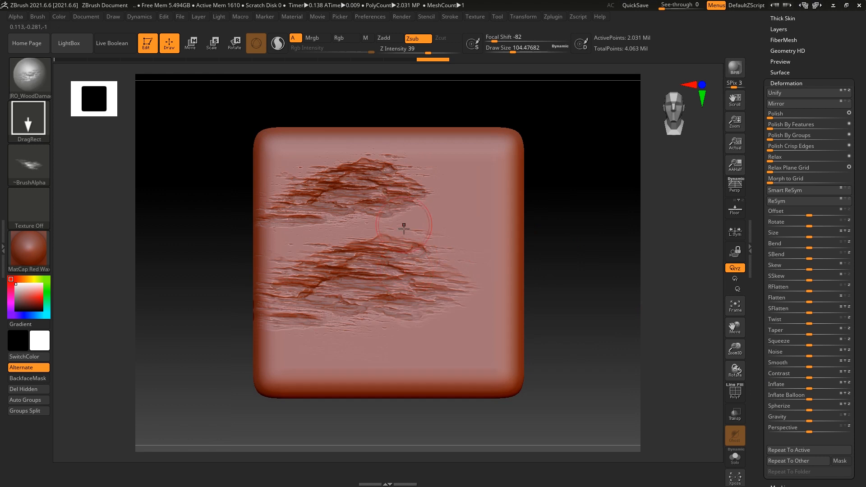
alt+drag(614, 180, 574, 201)
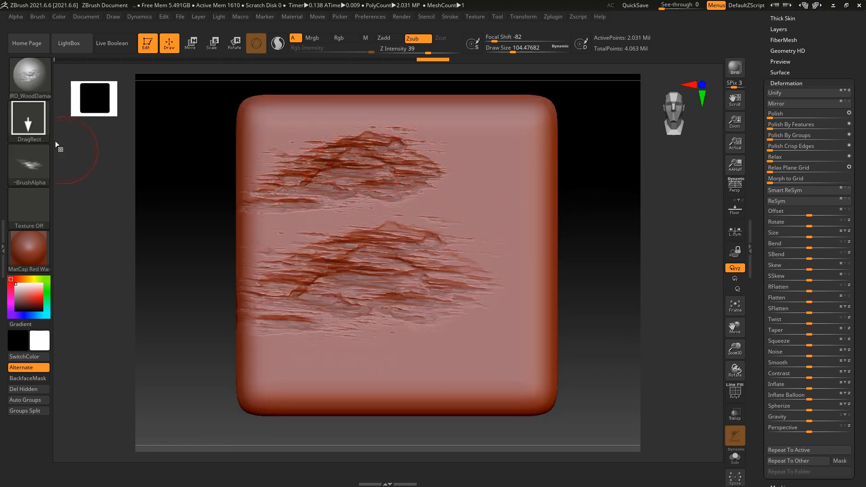
Step: Try a wood damage stamp and an alpha mask beside the existing details on the front face, undoing both
drag(495, 162, 546, 159)
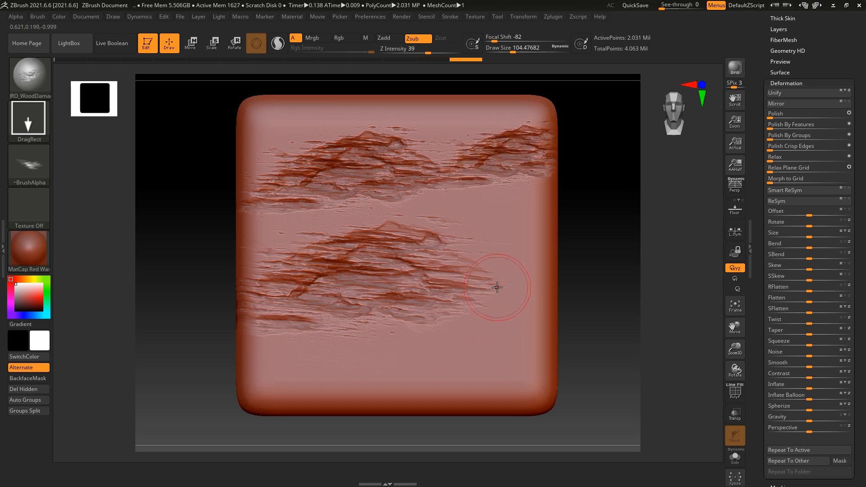
key(ctrl+z)
mouse_move(481, 200)
ctrl+mouse_down()
mouse_move(487, 325)
mouse_move(476, 330)
ctrl+mouse_up()
alt+drag(637, 306, 601, 277)
alt+drag(640, 236, 625, 276)
key(ctrl+z)
key(ctrl+z)
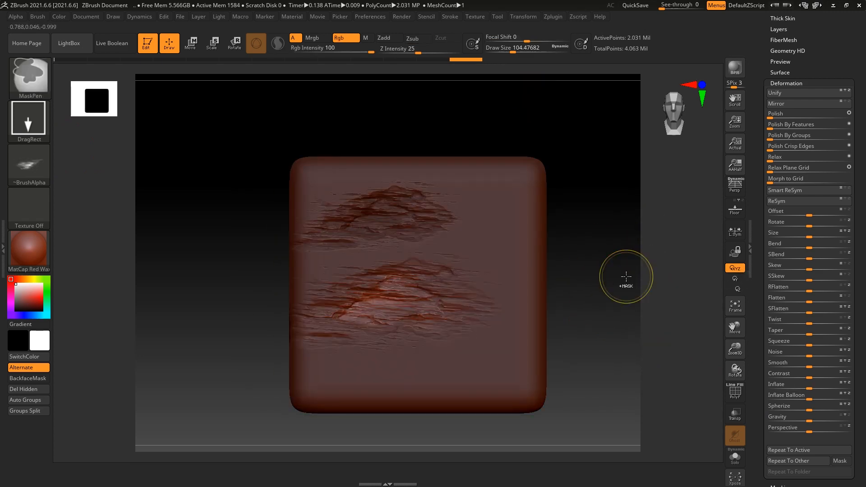
Step: Undo the Inflate, mask, stamp and subdivision edits and return to the Standard brush without an alpha
ctrl+drag(313, 262, 415, 270)
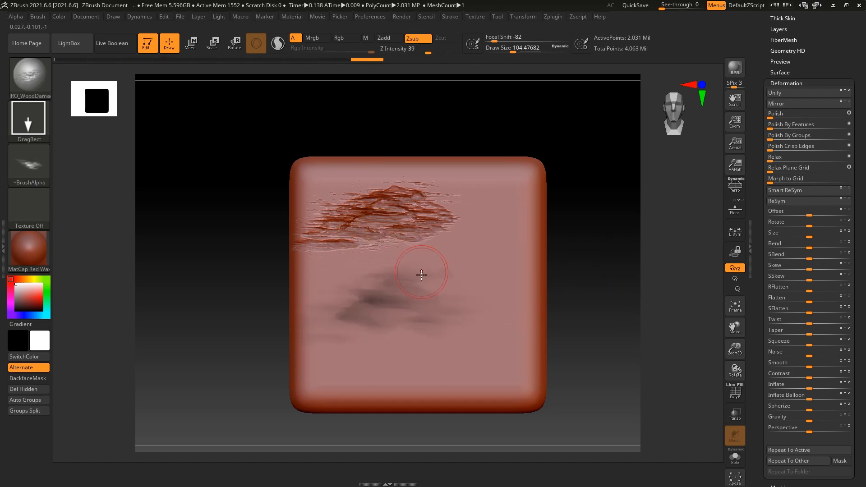
key(ctrl+z)
key(ctrl+z)
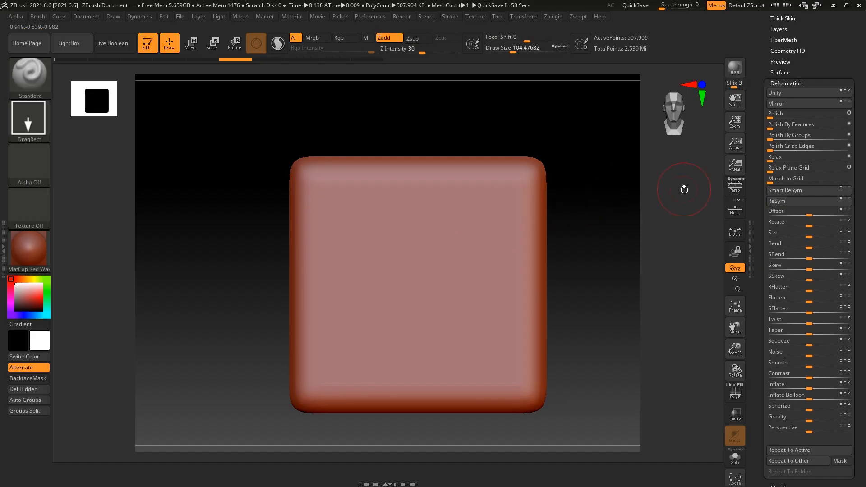
Step: Switch to Photoshop to review the Standard and Mask grayscale examples, and return to ZBrush
mouse_move(680, 187)
ctrl+mouse_down()
mouse_move(636, 226)
mouse_move(649, 221)
ctrl+mouse_up()
key(alt+Tab)
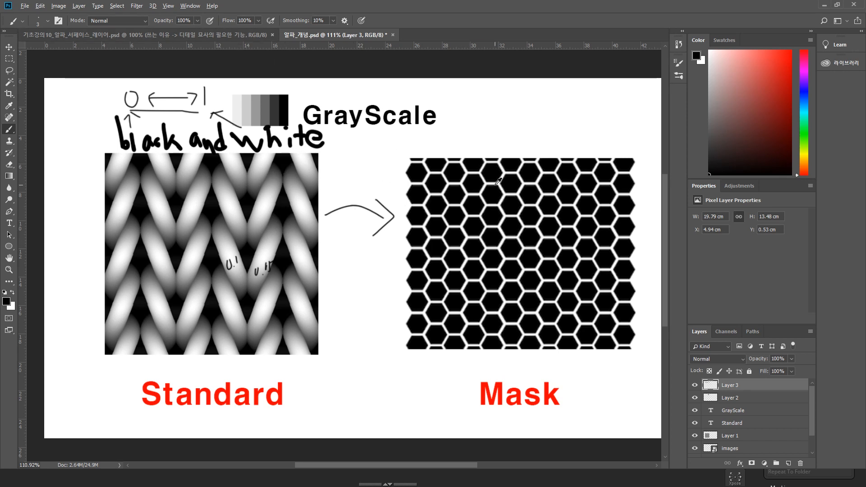
key(alt+Tab)
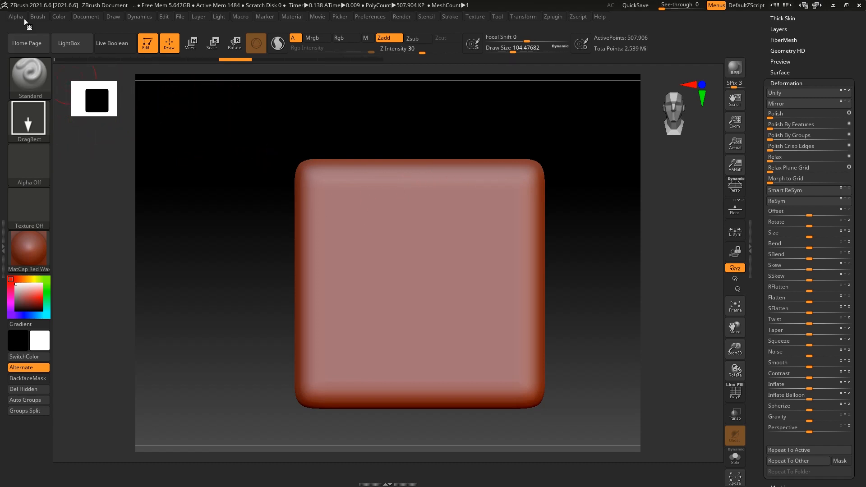
Step: Choose the Dots stroke, look over the alpha library and open the alpha import dialog, closing it without importing
click(28, 121)
click(84, 130)
click(28, 163)
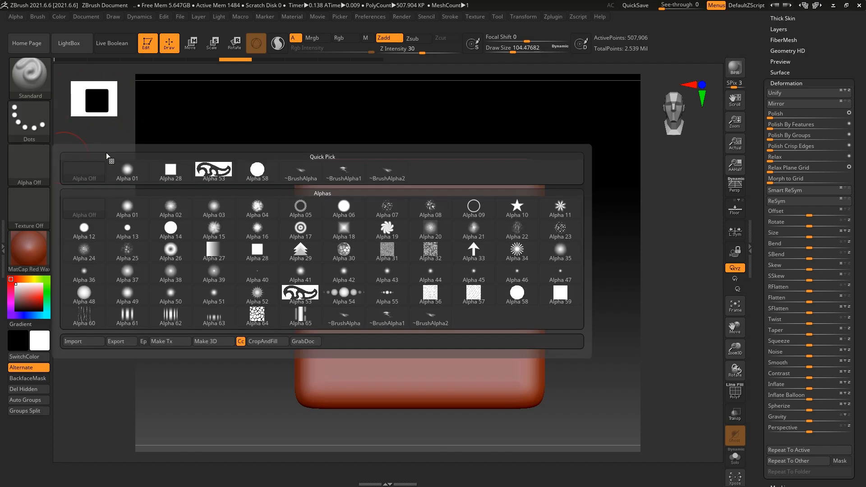
click(210, 230)
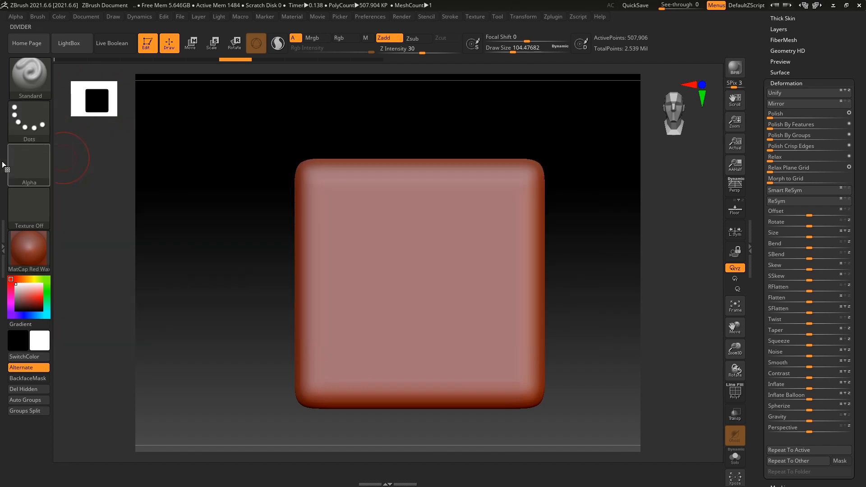
click(30, 155)
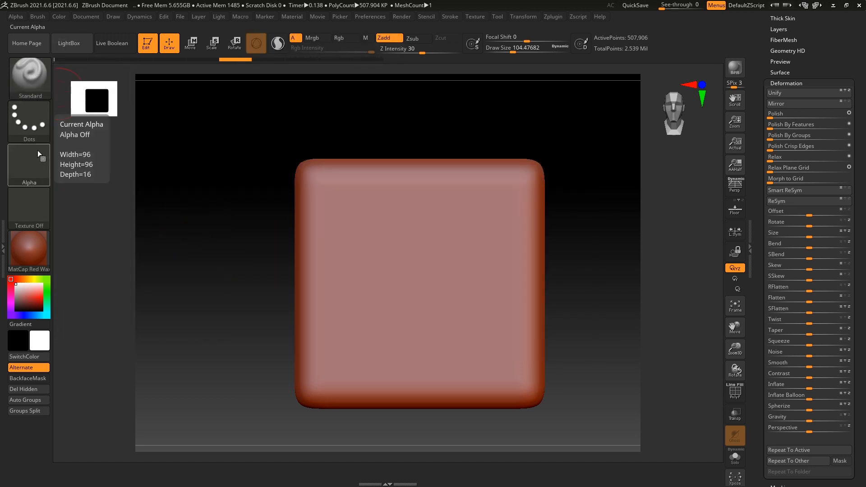
click(37, 151)
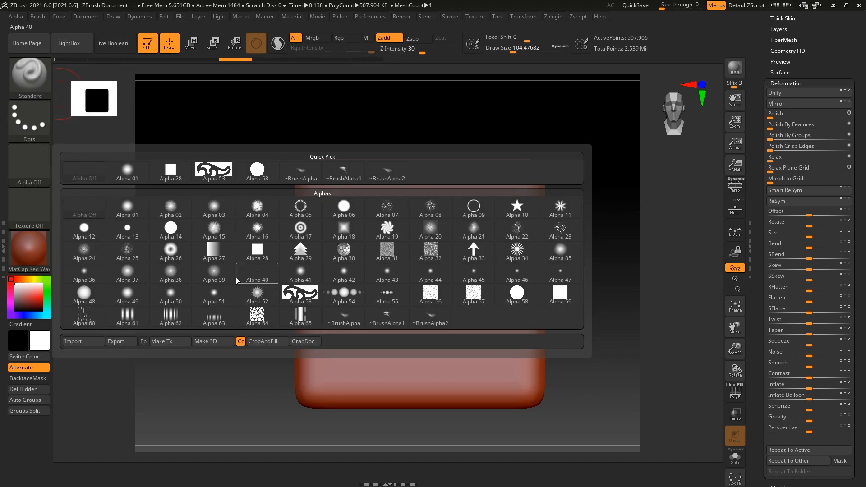
click(97, 343)
click(616, 71)
Step: Pick the cracked-stone Alpha 64 for the Standard brush, make a test stroke on the front face and undo it
click(29, 167)
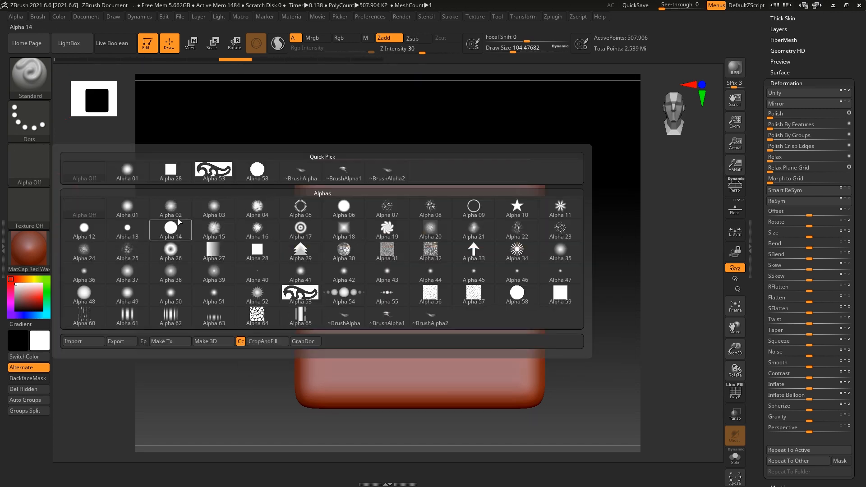
click(256, 315)
drag(396, 270, 430, 399)
key(ctrl+z)
Step: Choose the DragRect stroke, stamp Alpha 64 on the front face, inspect it and undo the stamp
click(29, 120)
click(127, 127)
mouse_move(406, 253)
mouse_down()
mouse_move(375, 364)
mouse_move(430, 206)
mouse_up()
drag(622, 244, 649, 203)
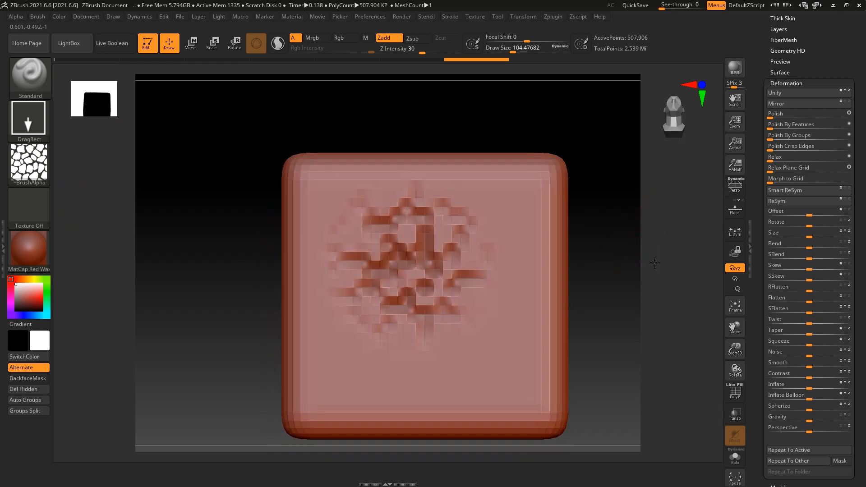
key(ctrl+z)
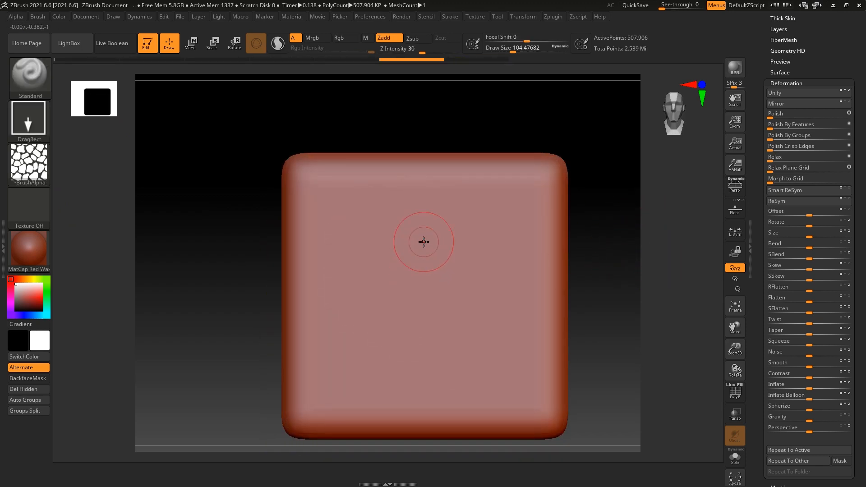
Step: Raise the Standard brush's Z Intensity to 84, stamp Alpha 64 on the front face and undo it
key(space)
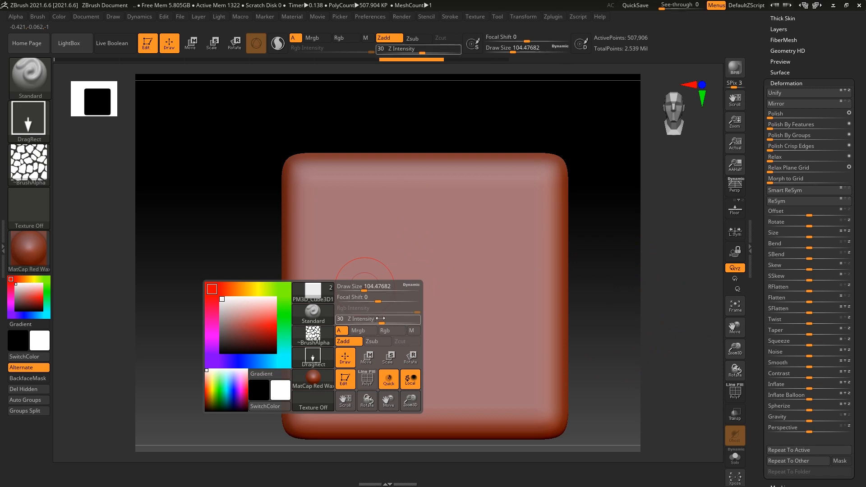
drag(381, 321, 419, 311)
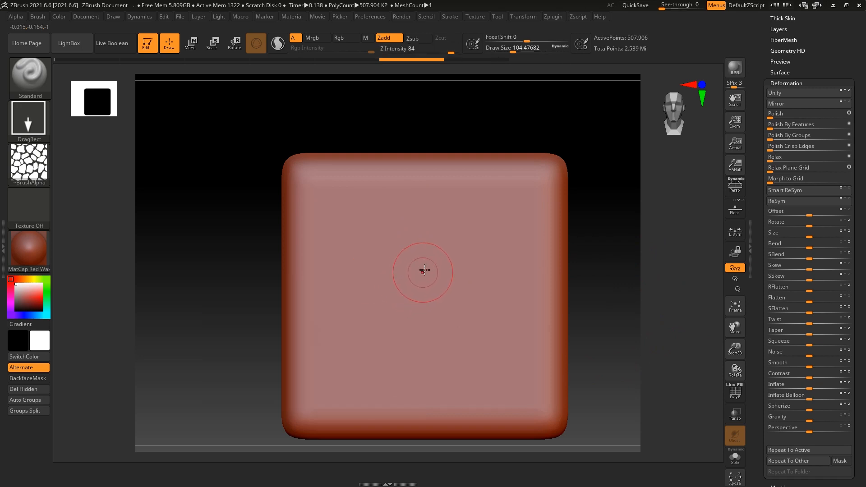
drag(422, 274, 441, 385)
drag(665, 203, 594, 222)
key(ctrl+z)
Step: Lower the Standard brush's Z Intensity to 3, stamp Alpha 64 on the front face and undo the stamp
key(space)
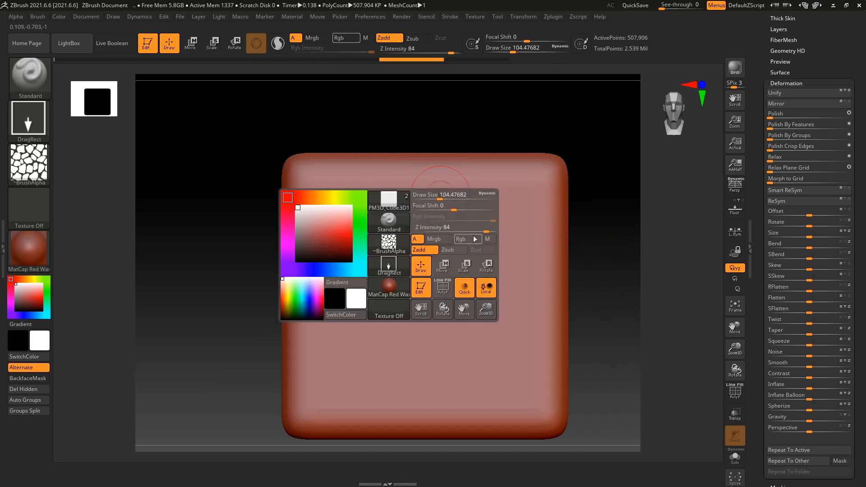
drag(473, 229, 452, 230)
drag(421, 284, 522, 380)
mouse_move(663, 212)
mouse_down()
mouse_move(658, 187)
mouse_move(647, 220)
mouse_move(550, 218)
mouse_up()
key(ctrl+z)
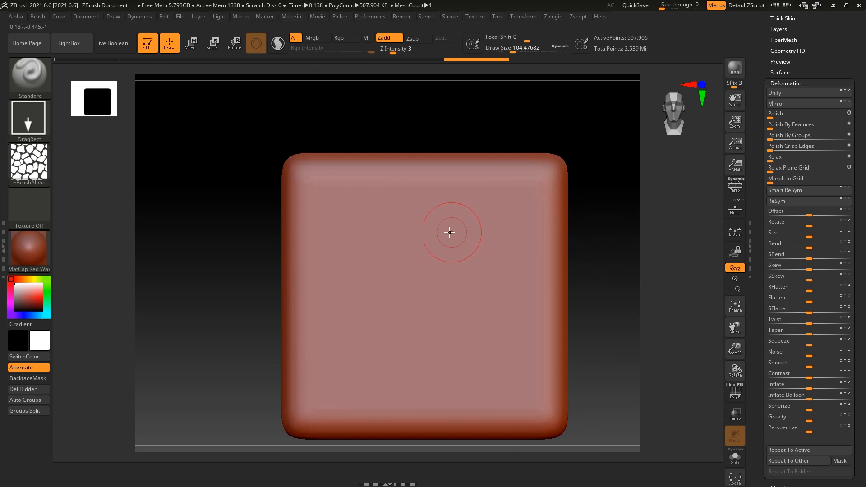
Step: Set the Standard brush's Focal Shift to 1
drag(518, 42, 524, 41)
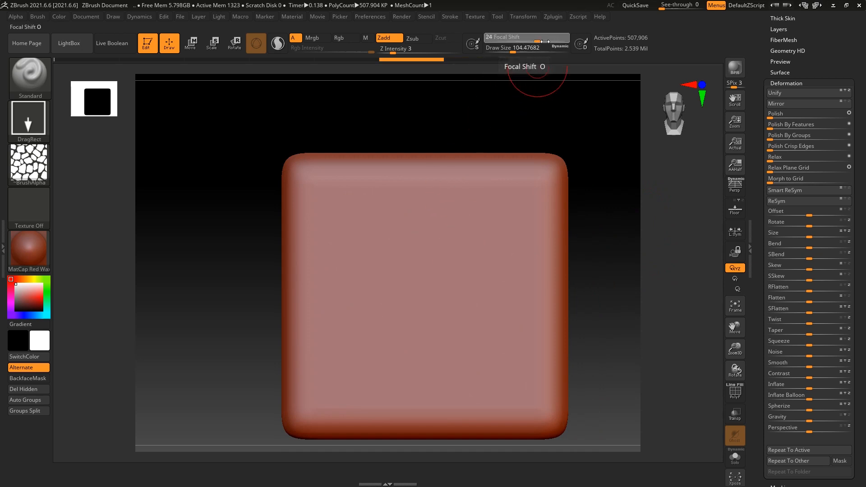
text(1)
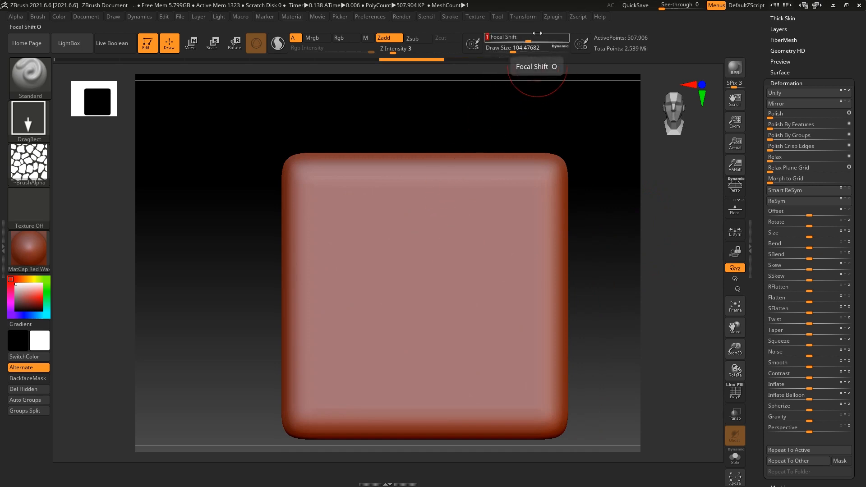
Step: Load the rock brush 5.ZBP from the LightBox brush library and stamp it on the cube's front face
click(90, 47)
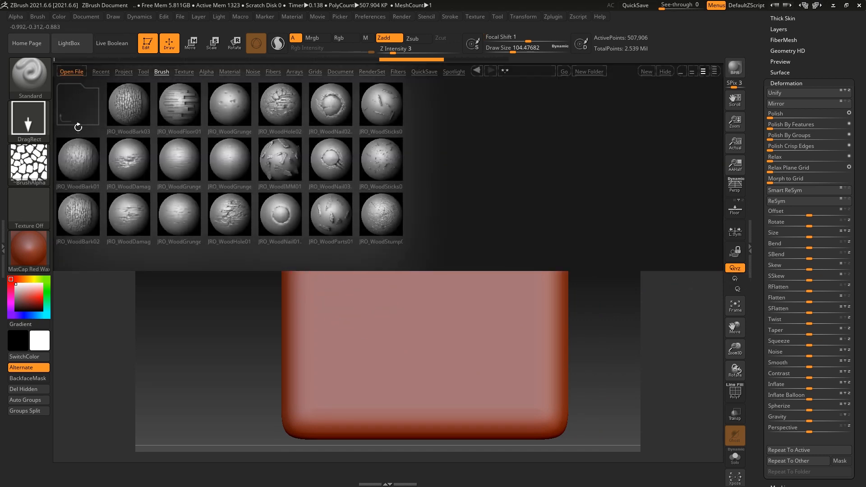
click(78, 118)
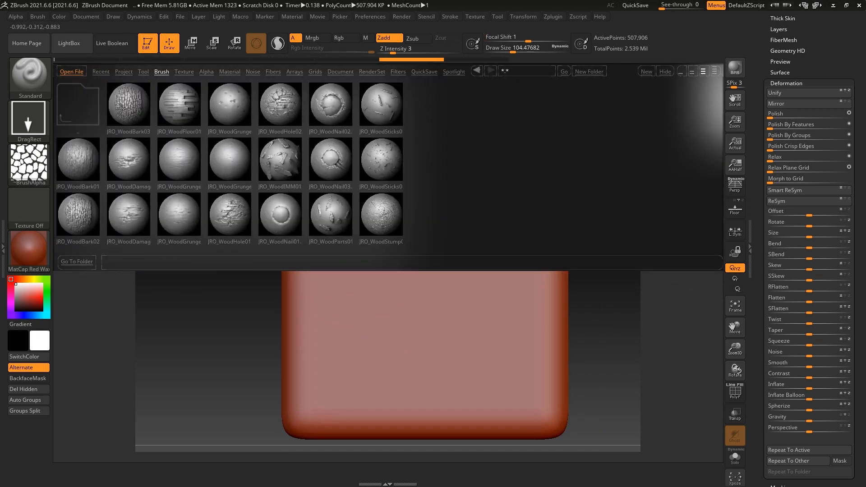
double_click(115, 114)
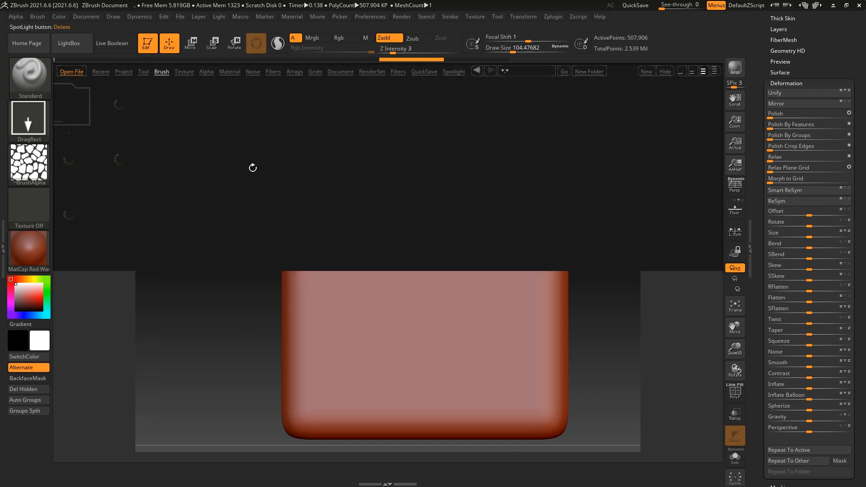
double_click(113, 159)
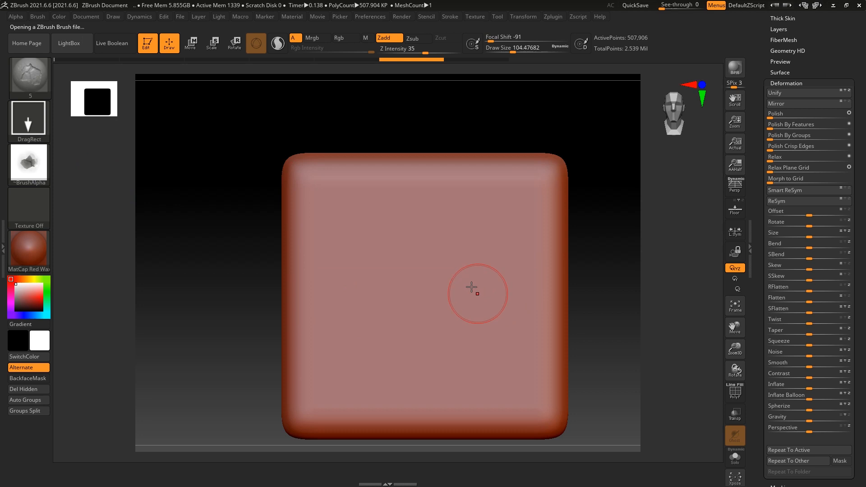
drag(439, 294, 587, 326)
Step: Capture the stamped cube with the Windows Snipping Tool, outline the stamp's circular border in red and return to ZBrush
key(super)
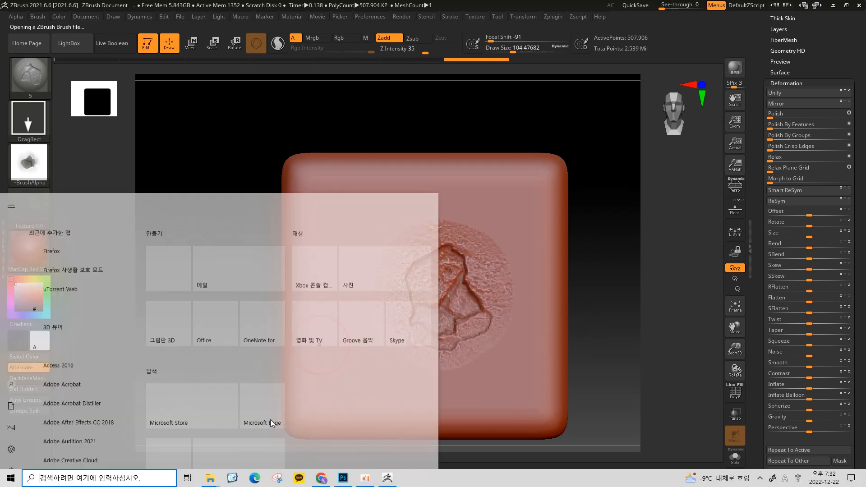
click(233, 478)
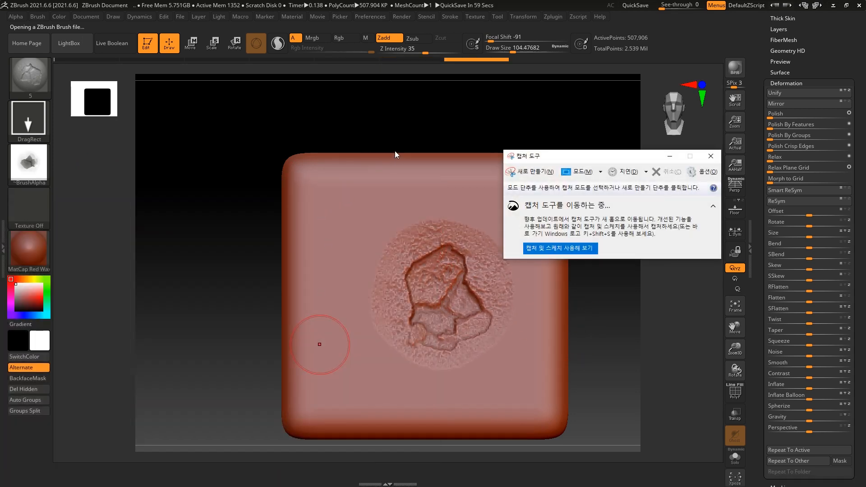
click(517, 171)
drag(262, 122, 653, 454)
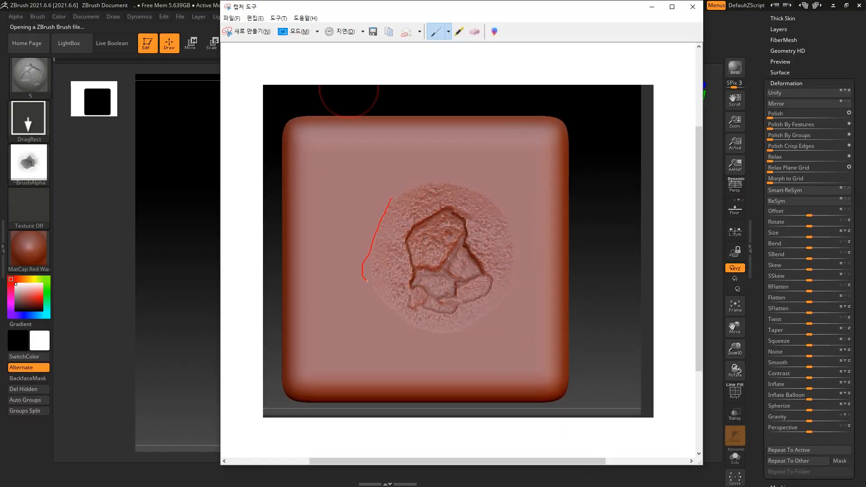
drag(455, 332, 497, 309)
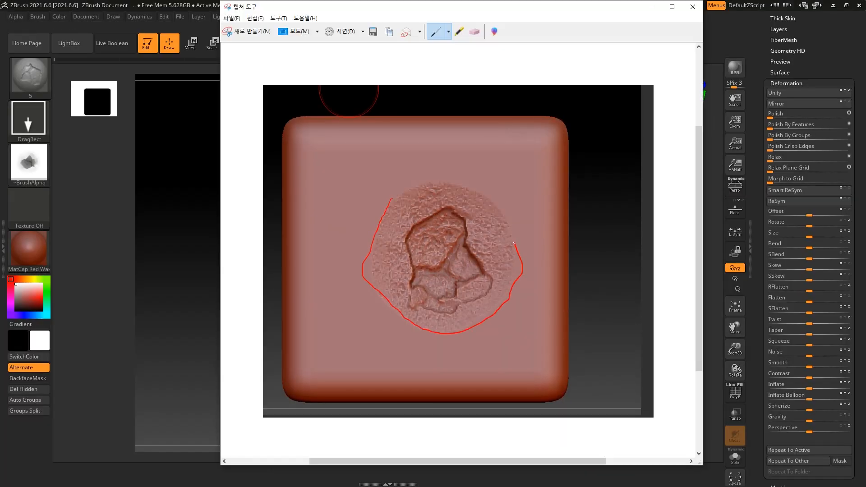
click(651, 7)
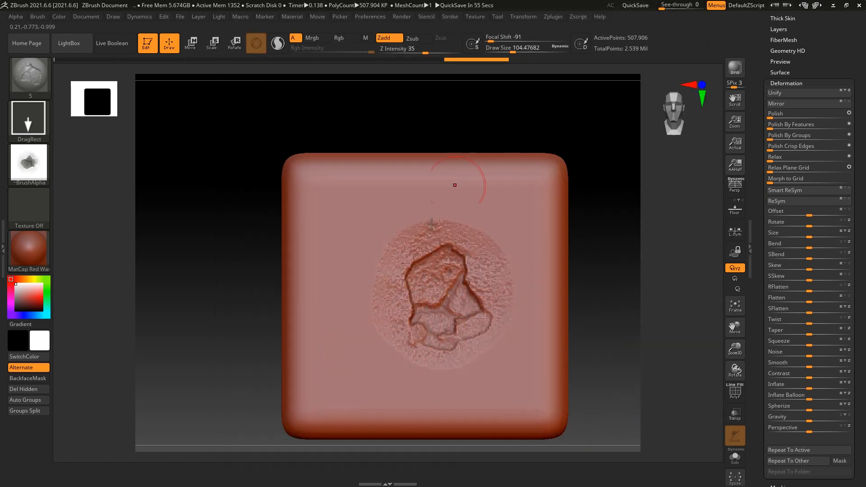
Step: Undo the stamp, raise the rock brush's Focal Shift to 70, and test it with stamps on the front face, undoing each
key(ctrl+z)
drag(512, 36, 559, 36)
mouse_move(424, 296)
mouse_down()
mouse_move(499, 325)
mouse_move(536, 301)
mouse_up()
key(ctrl+z)
drag(560, 38, 554, 38)
drag(430, 270, 543, 290)
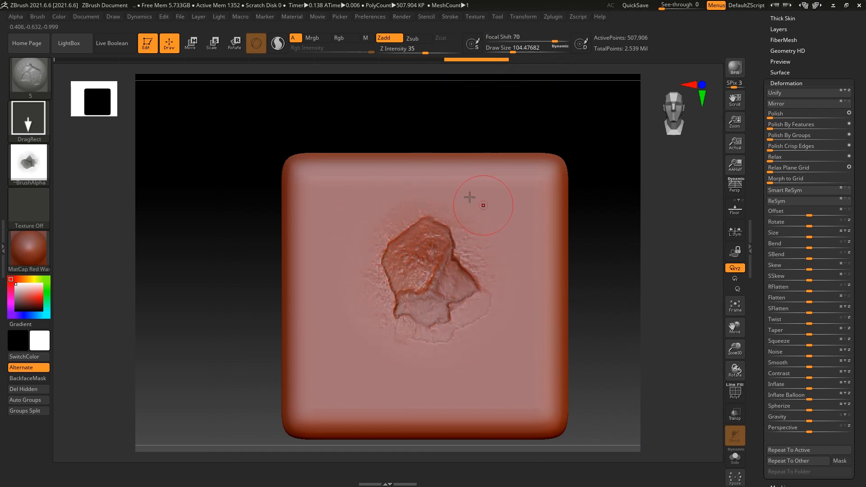
key(ctrl+z)
Step: Load the crack brush BIG05.ZBP from the zBrushesMarbleDamage folder in LightBox
click(70, 42)
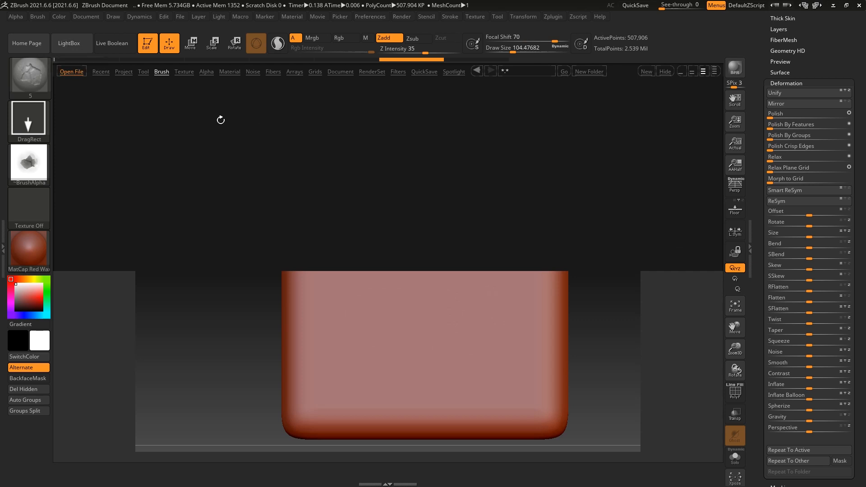
mouse_move(121, 104)
mouse_down()
mouse_move(74, 104)
mouse_move(129, 102)
mouse_up()
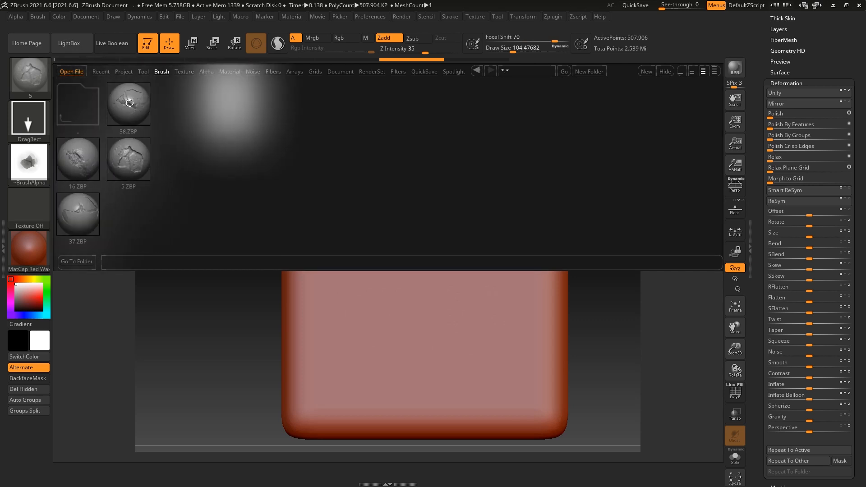
double_click(80, 100)
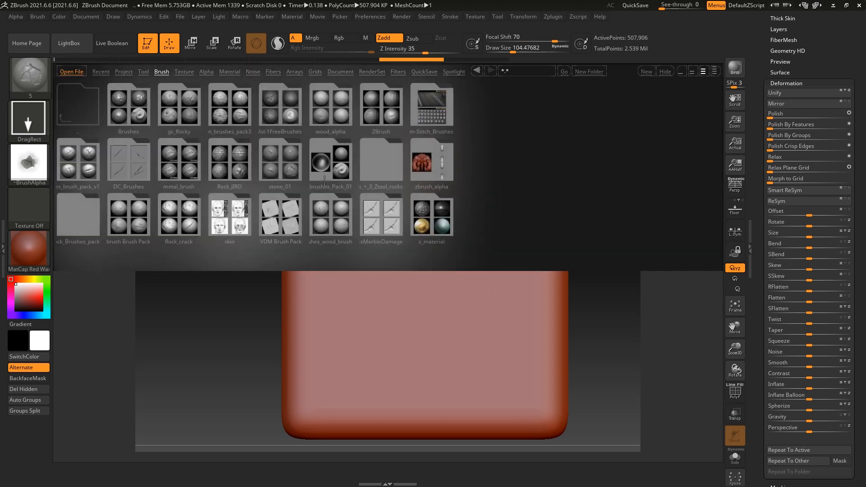
double_click(186, 186)
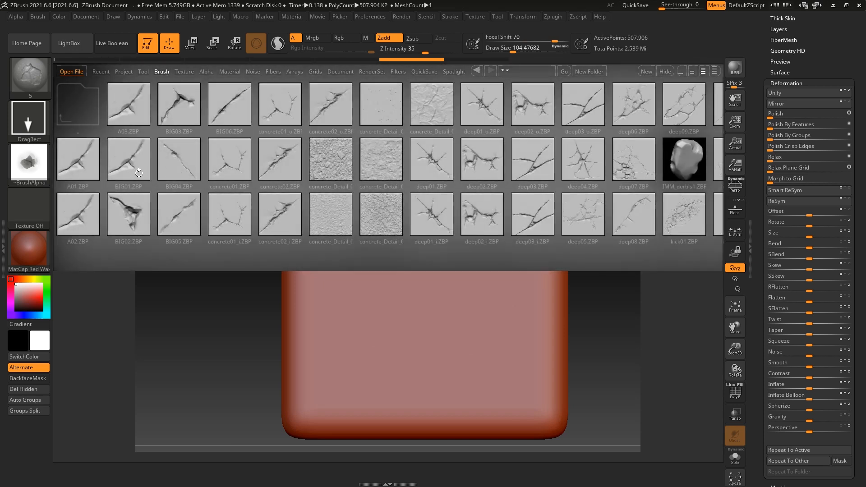
drag(182, 170, 227, 176)
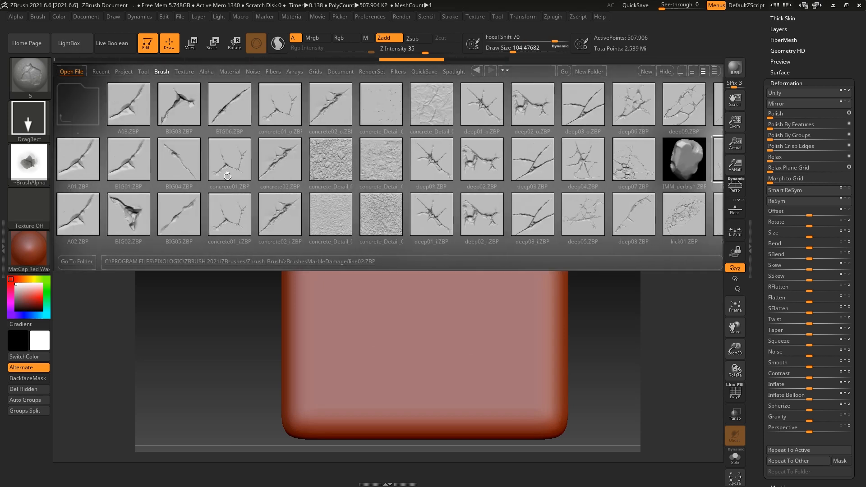
double_click(178, 220)
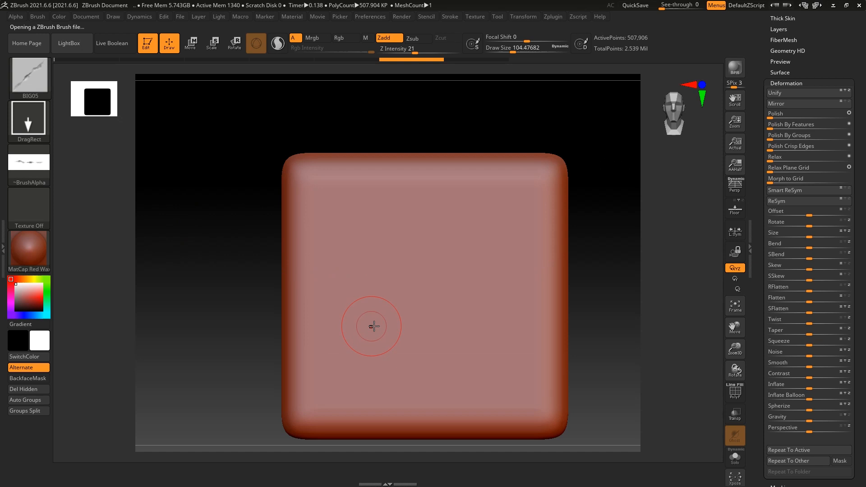
Step: Stamp the BIG05 crack on the front face several times at Focal Shift 0, undoing each stamp
drag(391, 315, 497, 295)
key(ctrl+z)
drag(436, 275, 531, 276)
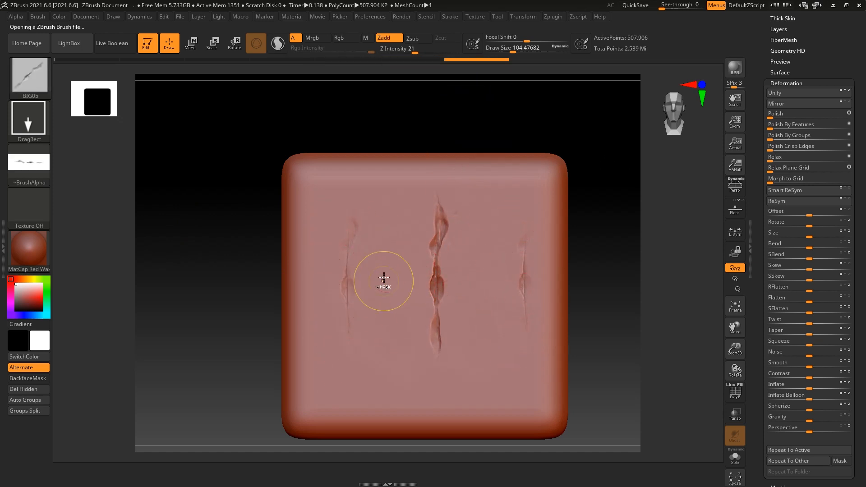
key(ctrl+z)
drag(400, 261, 537, 276)
key(ctrl+z)
Step: Raise the BIG05 brush's Focal Shift to 75, stamp the crack on the front face twice and undo both stamps
drag(526, 41, 556, 40)
drag(412, 289, 557, 333)
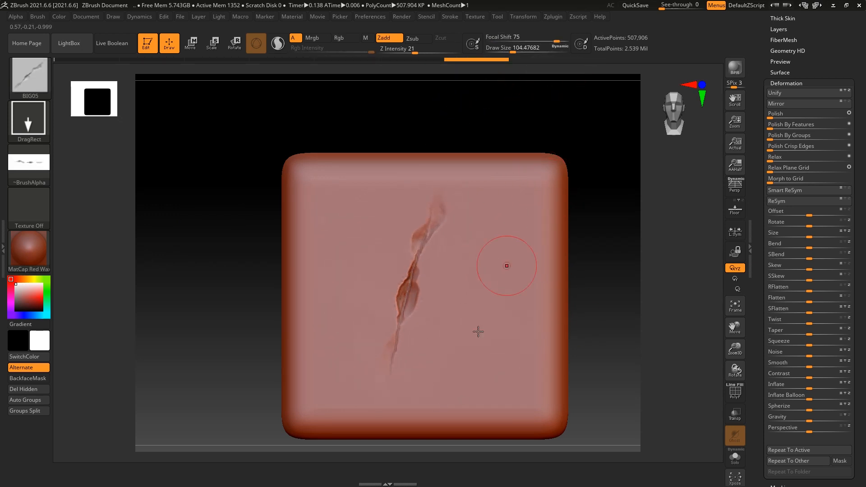
key(ctrl+z)
drag(424, 280, 583, 245)
ctrl+right_drag(586, 244, 615, 237)
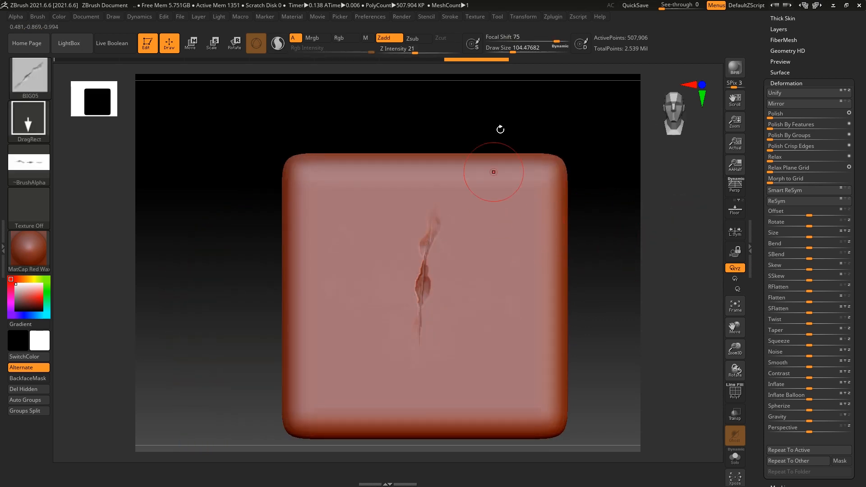
key(ctrl+z)
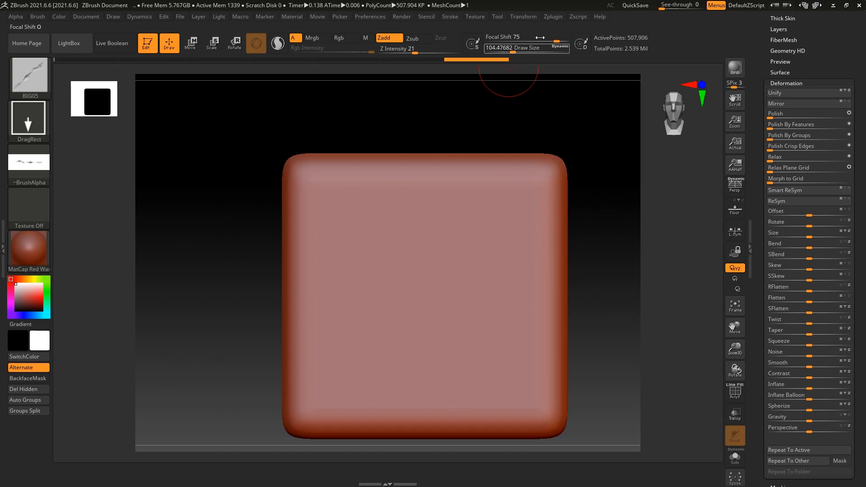
Step: Expand the Alpha palette's Modify settings, dock the palette above Tool, pick ~BrushAlpha2 and remove the palette from that tray
click(15, 17)
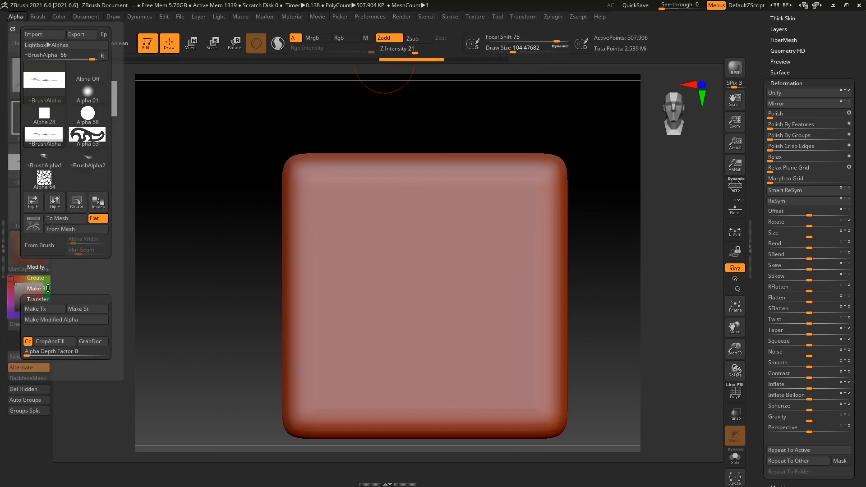
click(41, 267)
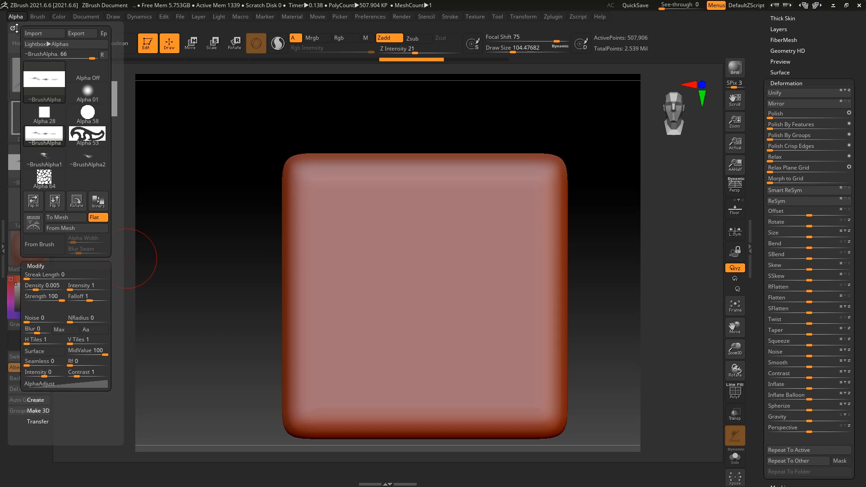
mouse_move(12, 27)
mouse_down()
mouse_move(187, 81)
mouse_move(66, 255)
mouse_move(9, 251)
mouse_move(7, 276)
mouse_move(690, 58)
mouse_move(35, 38)
mouse_move(13, 21)
mouse_up()
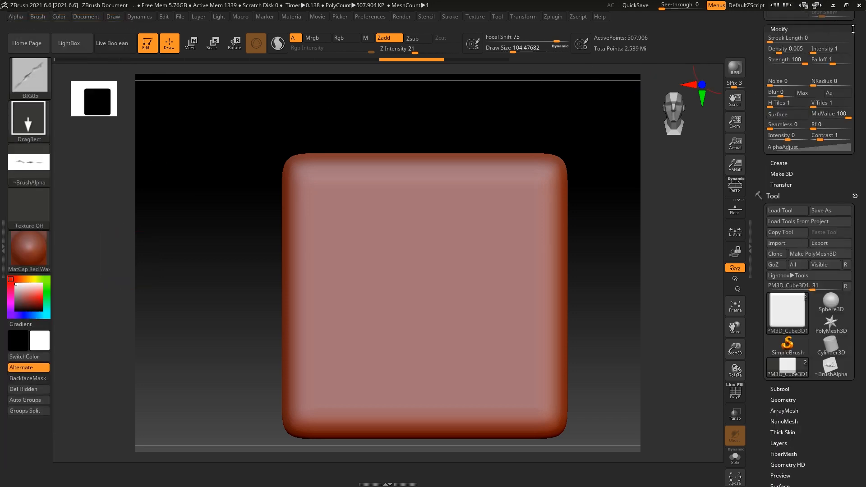
drag(852, 29, 853, 159)
click(831, 51)
drag(855, 28, 855, 133)
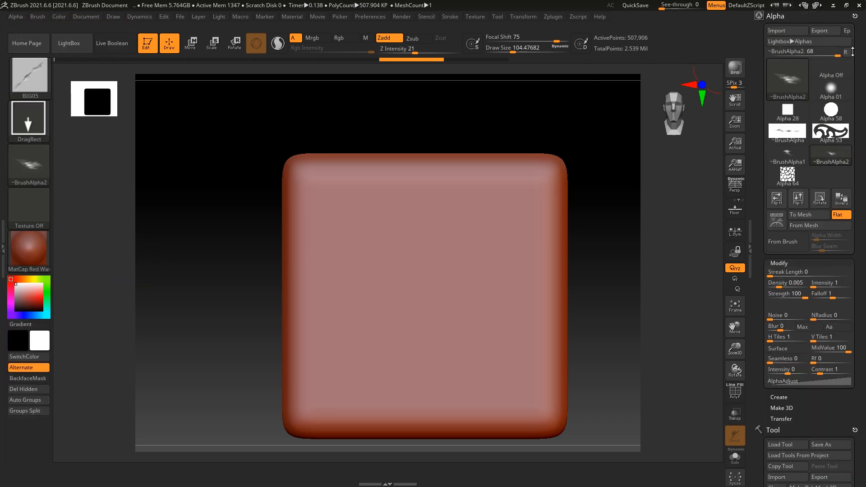
click(853, 17)
Step: Open the tray holding the Brush palette and dock the Alpha palette there with its Modify settings expanded
click(4, 248)
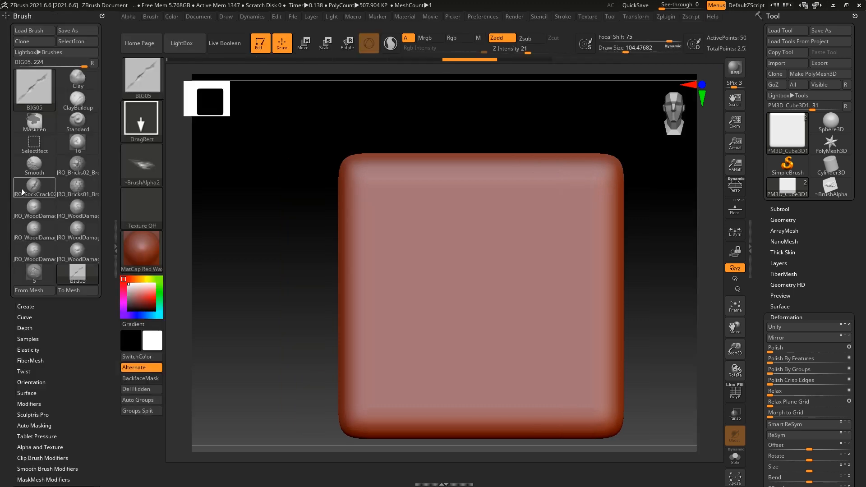
click(128, 18)
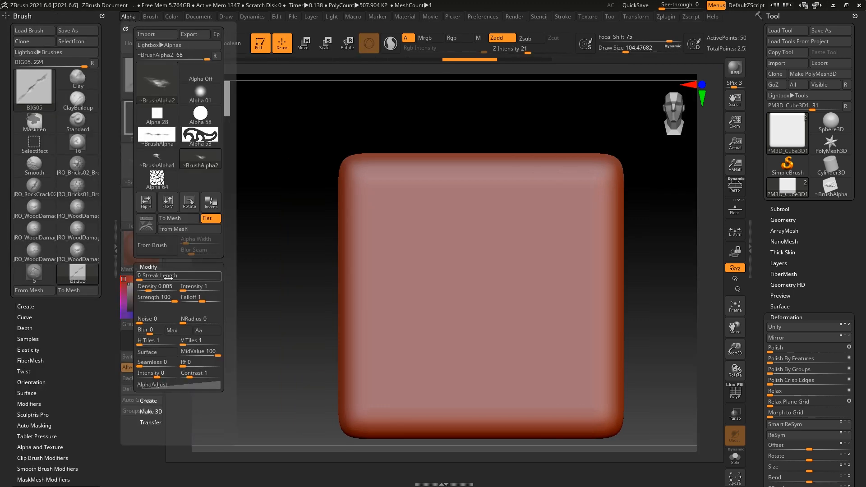
click(126, 28)
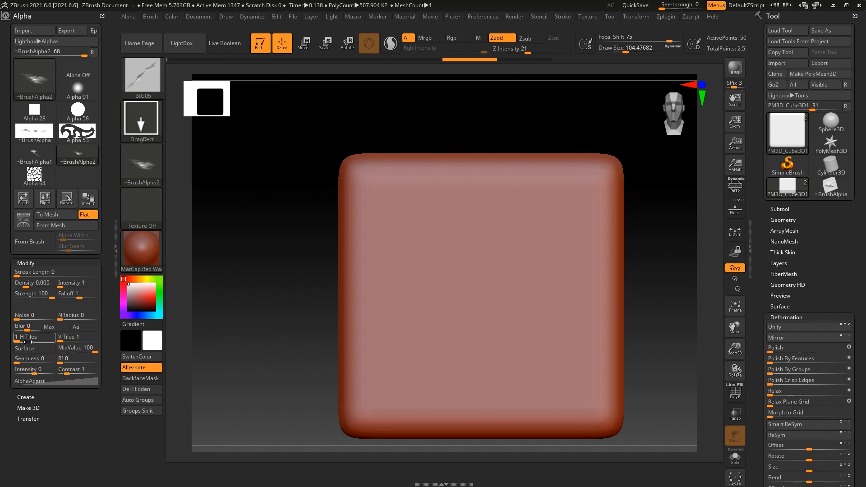
Step: Capture the Alpha palette with the Snipping Tool, mark Blur, H Tiles and V Tiles in red, and return to ZBrush
key(super)
click(256, 478)
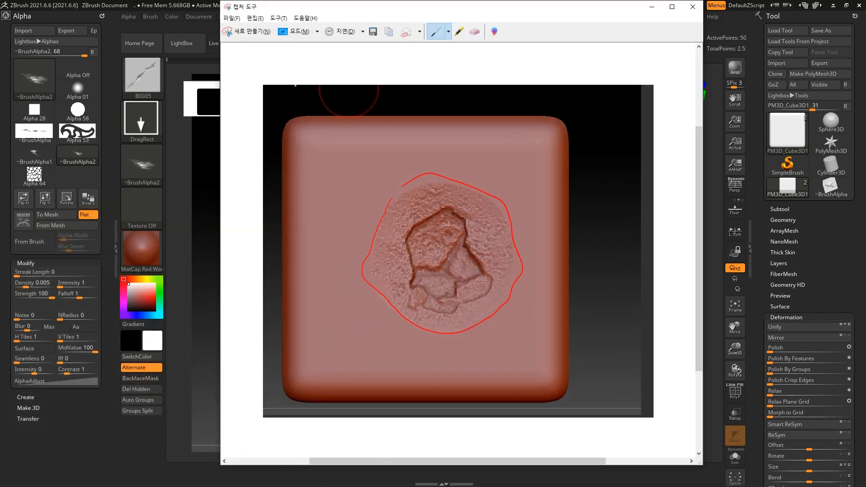
click(252, 32)
drag(1, 82, 237, 474)
scroll(147, 353, down, 1)
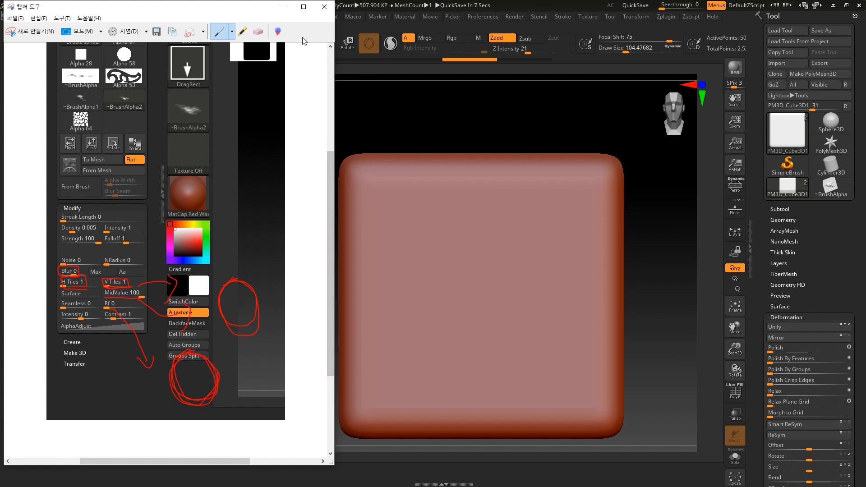
click(284, 8)
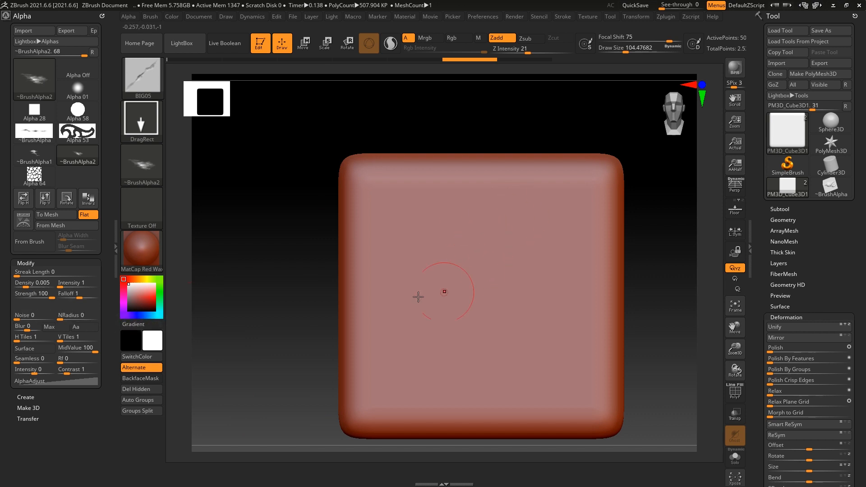
Step: Switch back to the Standard brush with the cracked-stone alpha and set its Z Intensity to 27
alt+drag(553, 142, 532, 123)
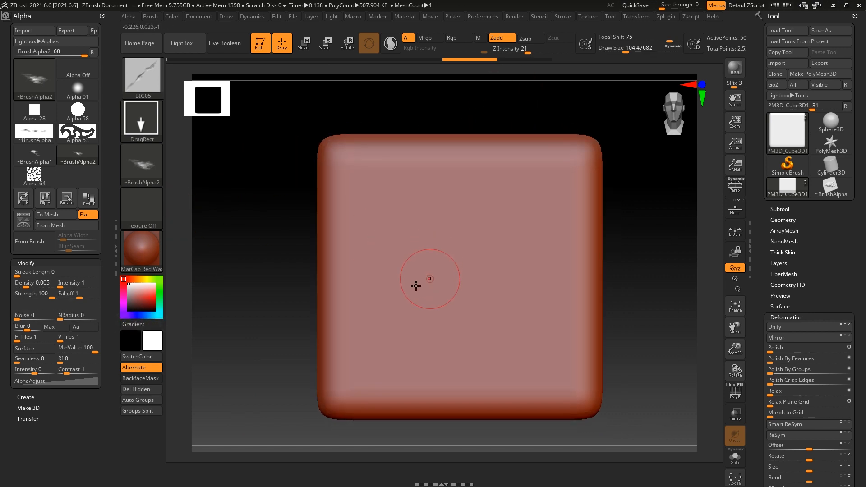
key(b)
key(s)
key(t)
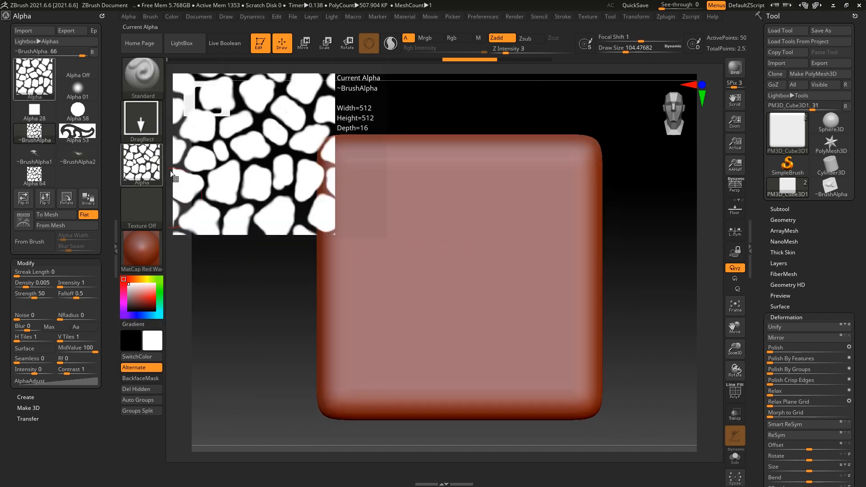
key(space)
drag(482, 262, 503, 262)
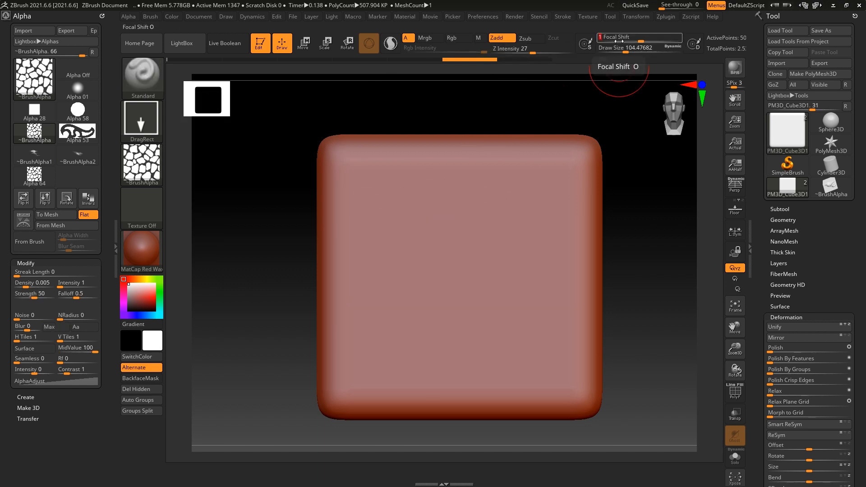
Step: Try a cracked-stone stamp on the cube, undo it and raise the brush's Z Intensity to 44
mouse_move(439, 270)
mouse_down()
mouse_move(428, 377)
mouse_move(433, 341)
mouse_up()
key(ctrl+z)
key(space)
drag(513, 309, 523, 310)
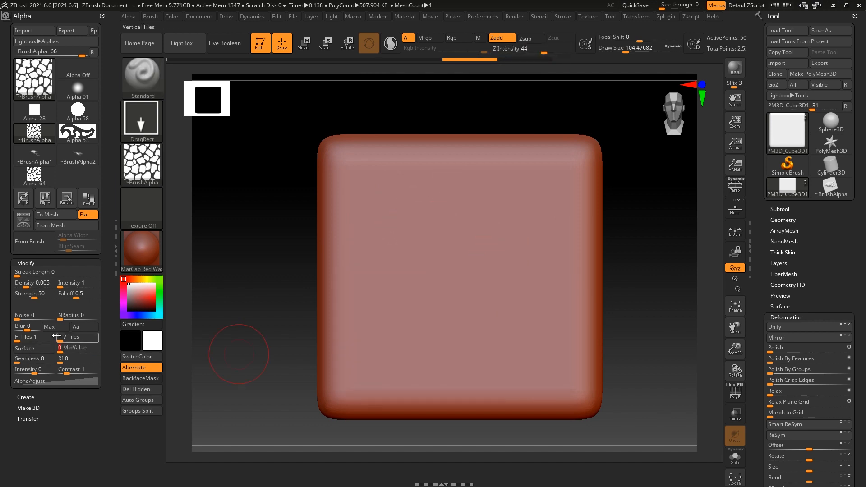
Step: Try a cracked-stone stamp with MidValue 0 on the cube, expand the Subtool list and undo the stamp on the first cube
drag(442, 292, 450, 382)
mouse_move(642, 280)
mouse_down()
mouse_move(644, 217)
mouse_move(638, 224)
mouse_move(635, 213)
mouse_move(624, 224)
mouse_move(639, 234)
mouse_move(593, 217)
mouse_move(644, 245)
mouse_move(634, 247)
mouse_up()
click(783, 208)
click(782, 256)
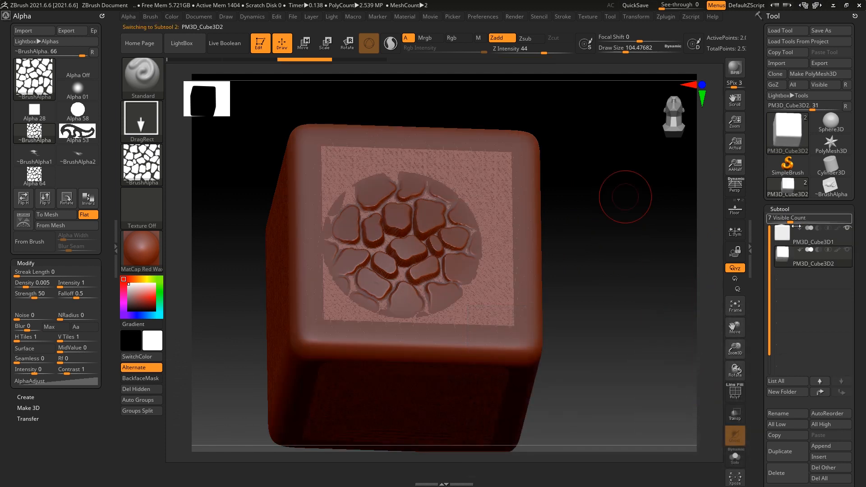
click(783, 235)
key(ctrl+z)
Step: Select the second cube subtool, move it sideways until it stands beside the first cube, and return to Draw mode
click(782, 259)
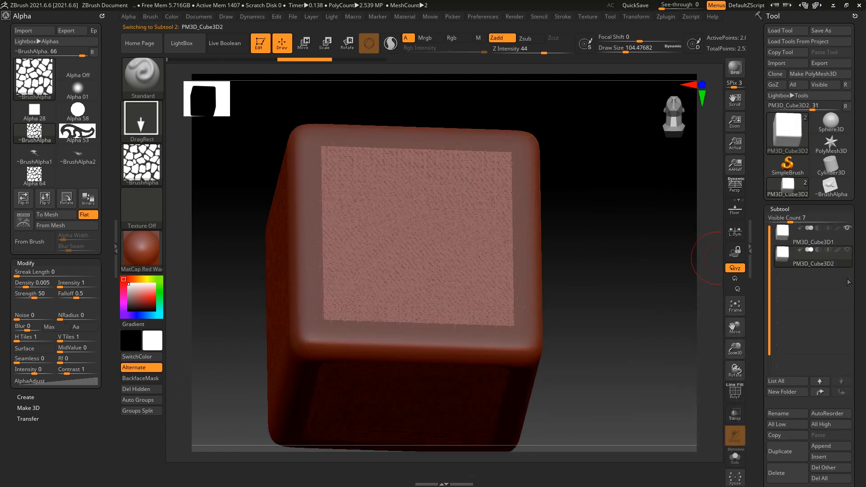
ctrl+right_drag(719, 262, 710, 230)
key(w)
drag(350, 273, 533, 276)
key(q)
Step: Select the first cube and stamp the cracked-stone alpha with MidValue 0 in the middle of its top face
click(783, 235)
mouse_move(608, 153)
mouse_down()
mouse_move(601, 163)
mouse_move(560, 121)
mouse_up()
ctrl+right_drag(561, 122, 555, 151)
mouse_move(555, 150)
alt+mouse_down()
mouse_move(645, 164)
mouse_move(538, 212)
alt+mouse_up()
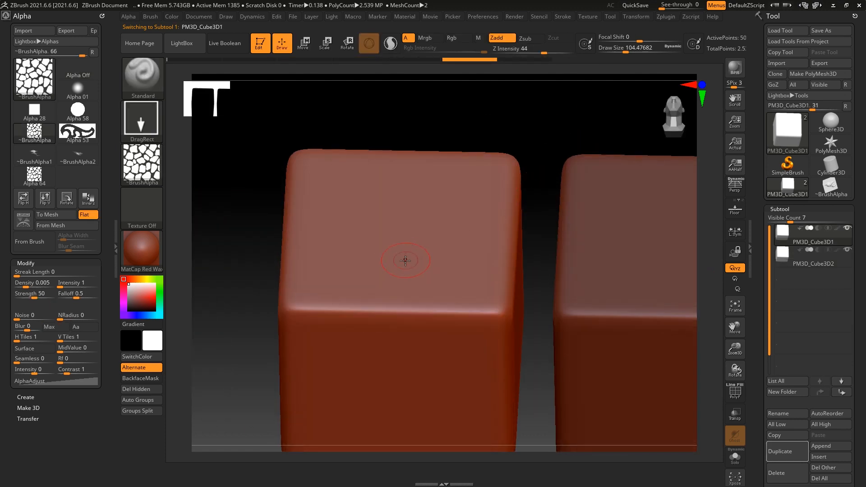
mouse_move(408, 237)
mouse_down()
mouse_move(436, 283)
mouse_move(460, 252)
mouse_up()
Step: Select the second cube, set the alpha's MidValue to 100 and stamp the cracked-stone pattern on its top face
alt+drag(518, 113, 398, 131)
click(784, 262)
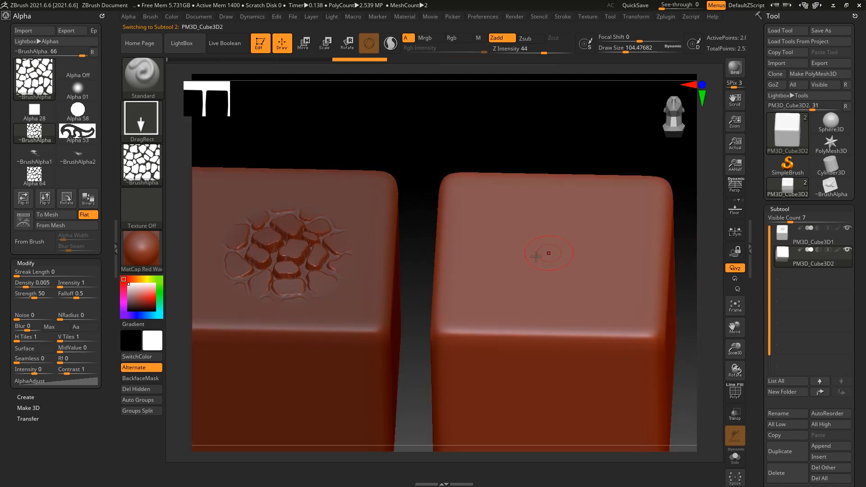
drag(68, 351, 103, 351)
drag(555, 249, 562, 337)
mouse_move(535, 122)
alt+mouse_down()
mouse_move(533, 135)
mouse_move(534, 103)
mouse_move(545, 184)
mouse_move(542, 177)
alt+mouse_up()
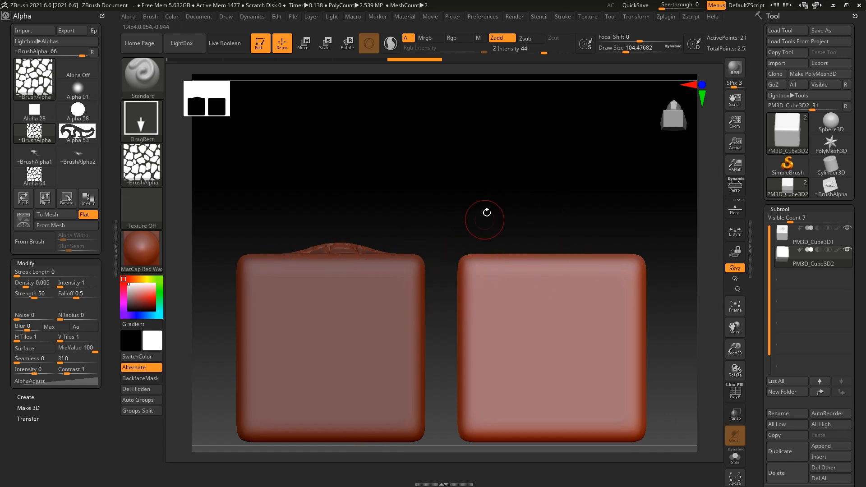
alt+drag(486, 213, 484, 186)
Step: Capture the two cubes with the Snipping Tool, mark the Standard brush and the raised stamp profile in red, and return to ZBrush
key(super)
click(299, 478)
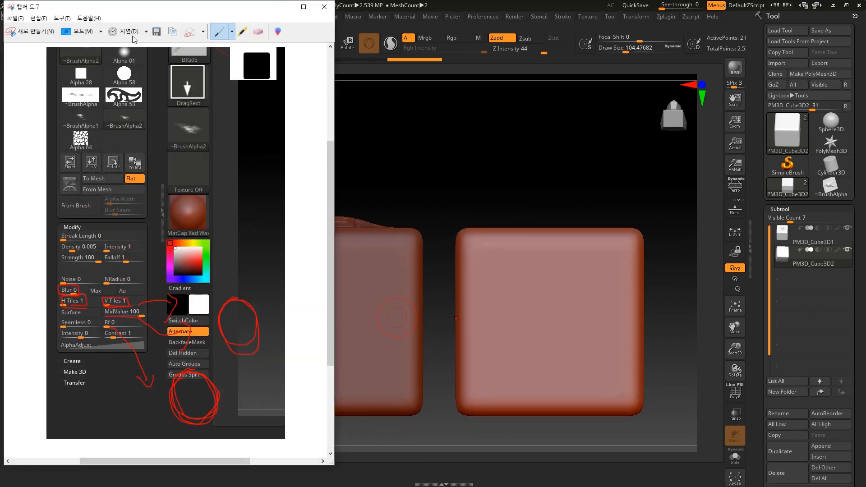
click(78, 31)
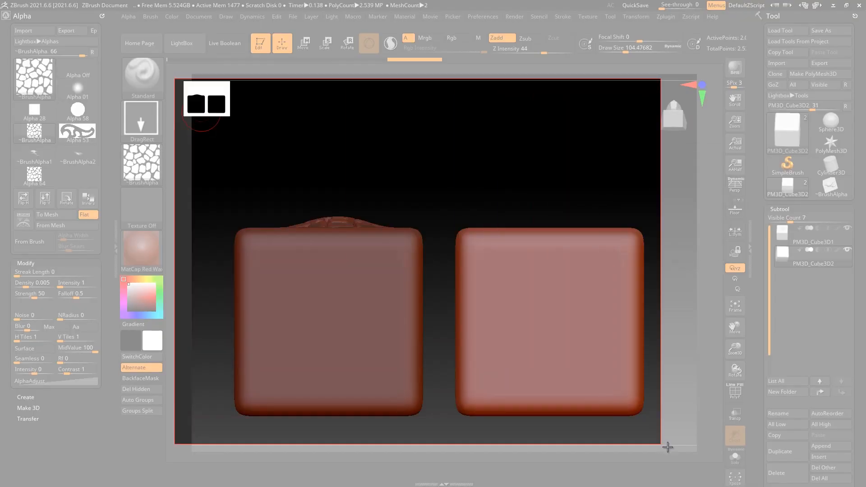
click(659, 442)
click(67, 18)
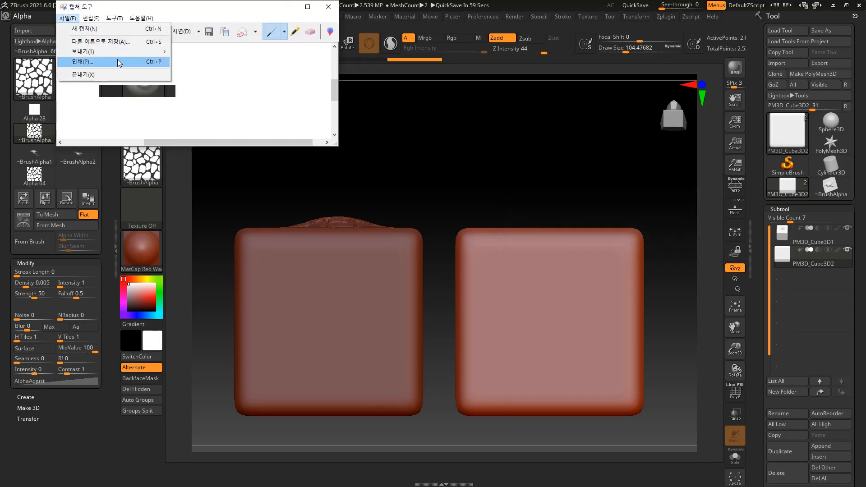
click(88, 7)
click(75, 32)
drag(108, 40, 730, 486)
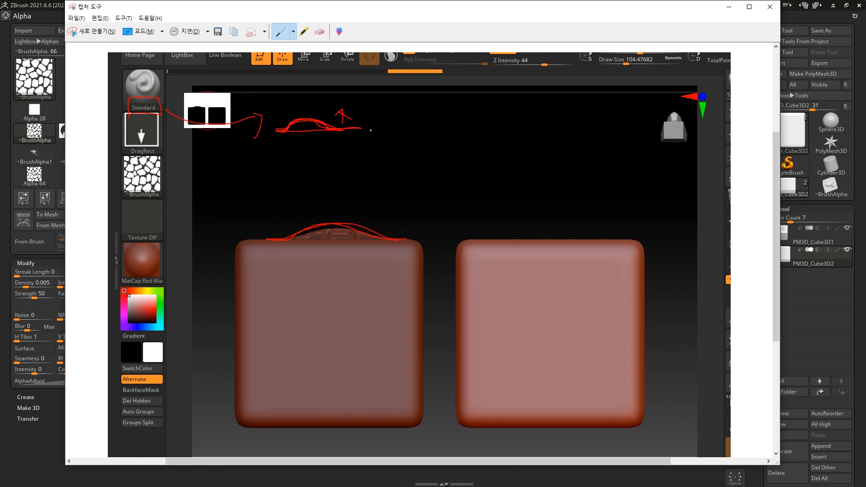
click(728, 7)
Step: Try a smaller cracked-stone stamp with a lower MidValue beside the large stamp on the second cube and undo it
drag(541, 103, 559, 155)
key(ctrl+z)
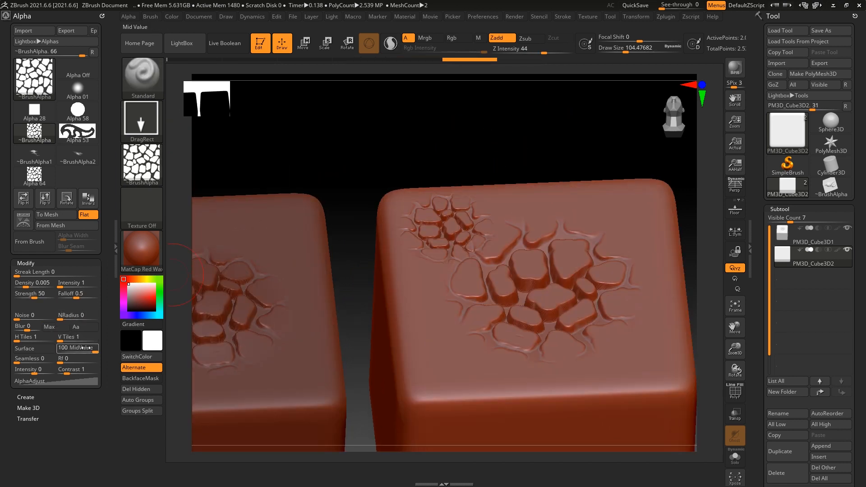
drag(60, 351, 58, 350)
alt+drag(442, 112, 427, 72)
key(ctrl+z)
drag(433, 288, 484, 313)
drag(483, 105, 419, 288)
drag(462, 202, 466, 175)
drag(525, 197, 515, 236)
key(ctrl+z)
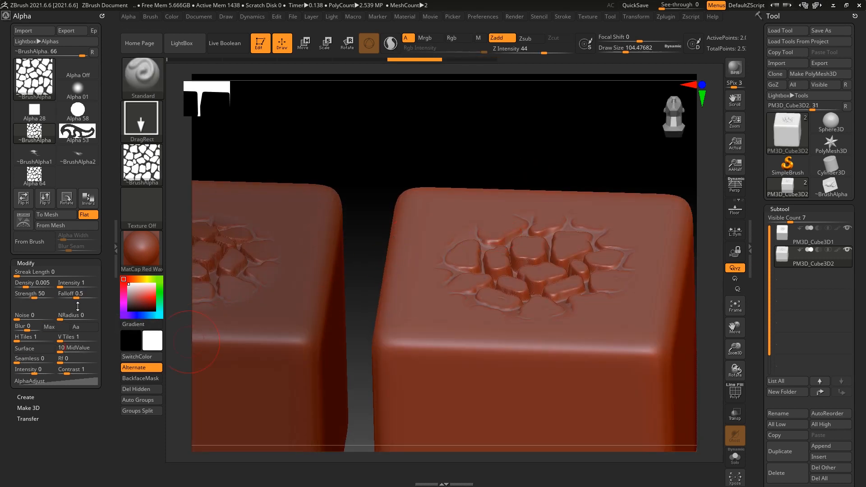
Step: Try small cracked-stone stamps with MidValue 10 and 100 beside the large stamp on the second cube and compare their relief
drag(430, 323, 473, 342)
key(ctrl+z)
drag(454, 223, 495, 213)
drag(569, 142, 443, 247)
drag(567, 154, 568, 143)
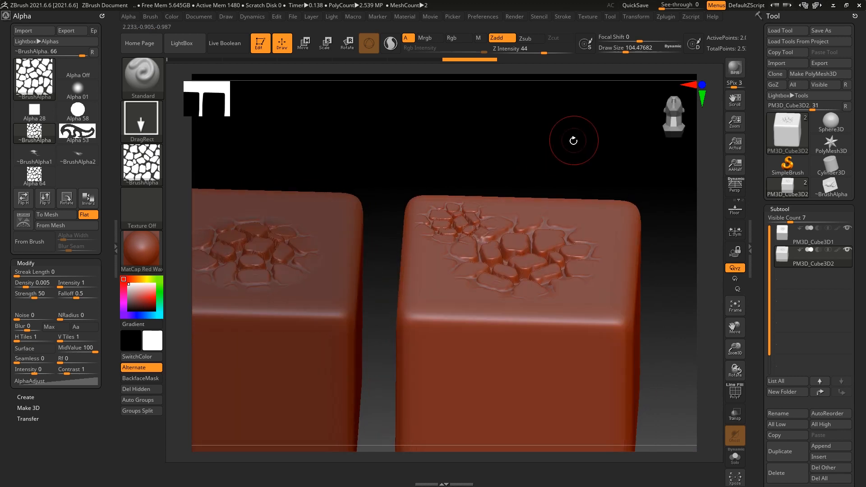
mouse_move(547, 144)
mouse_down()
mouse_move(546, 88)
mouse_move(577, 144)
mouse_move(437, 203)
mouse_move(553, 170)
mouse_move(452, 229)
mouse_up()
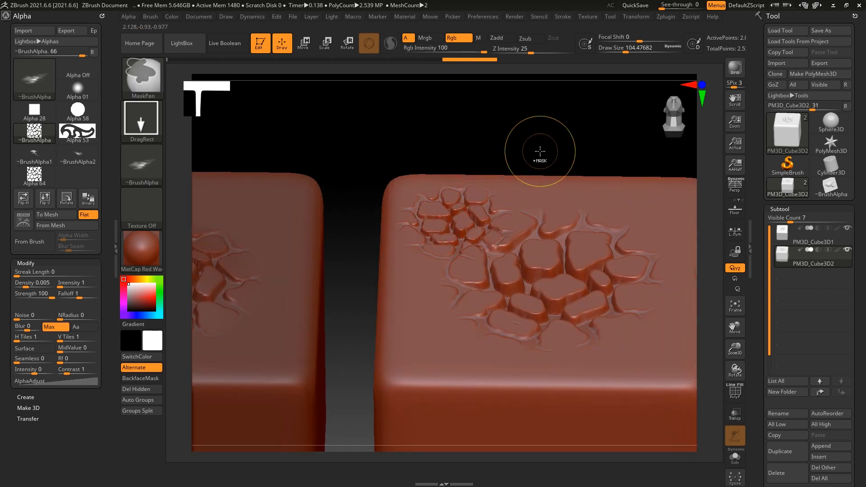
Step: Undo both stamps on the second cube, then try a larger one with MidValue 100 and undo it
key(ctrl+z)
key(ctrl+z)
alt+drag(555, 130, 512, 160)
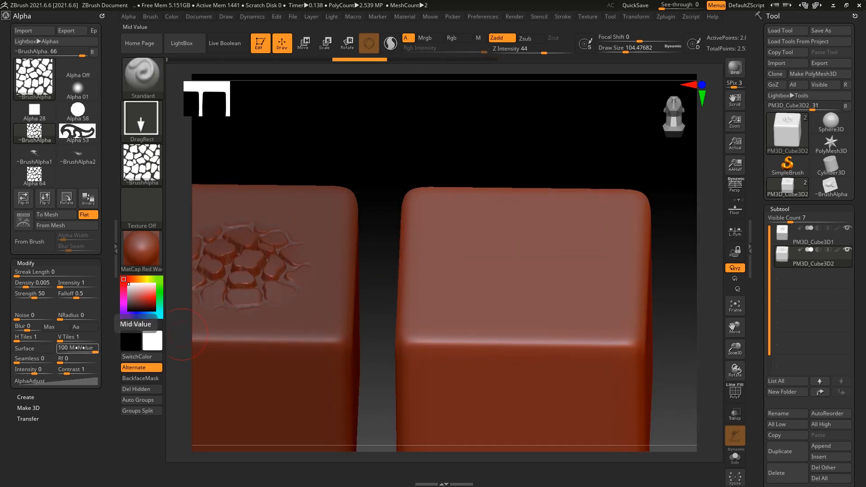
drag(63, 347, 98, 349)
drag(517, 298, 554, 328)
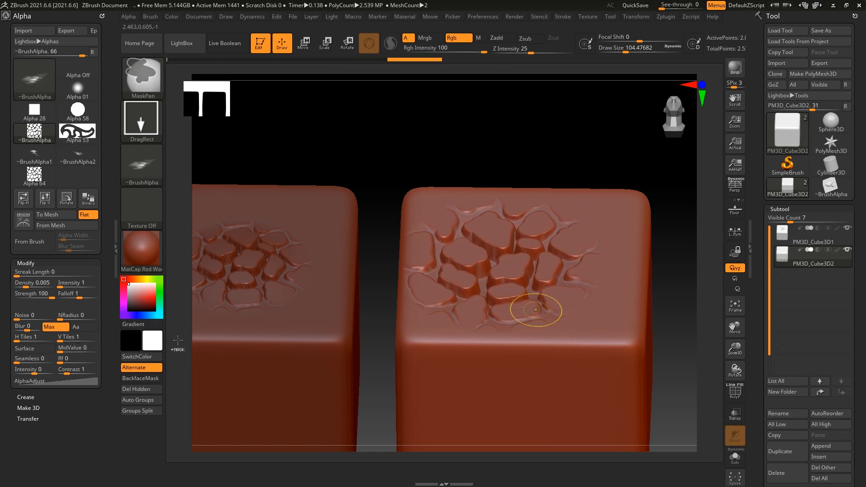
key(ctrl+z)
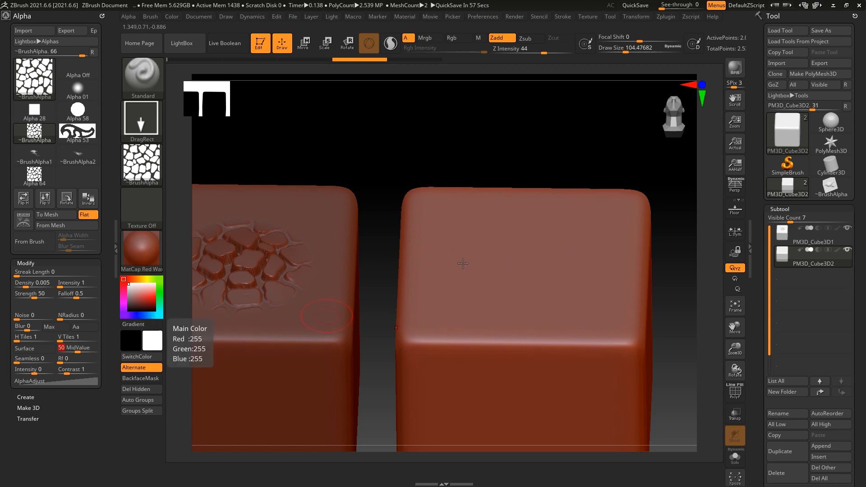
Step: Try a cracked-stone stamp with MidValue 50 on the second cube, inspect its profile and undo it
drag(496, 265, 528, 339)
alt+drag(552, 137, 536, 135)
drag(536, 135, 533, 212)
click(51, 327)
click(51, 327)
key(ctrl+z)
click(74, 348)
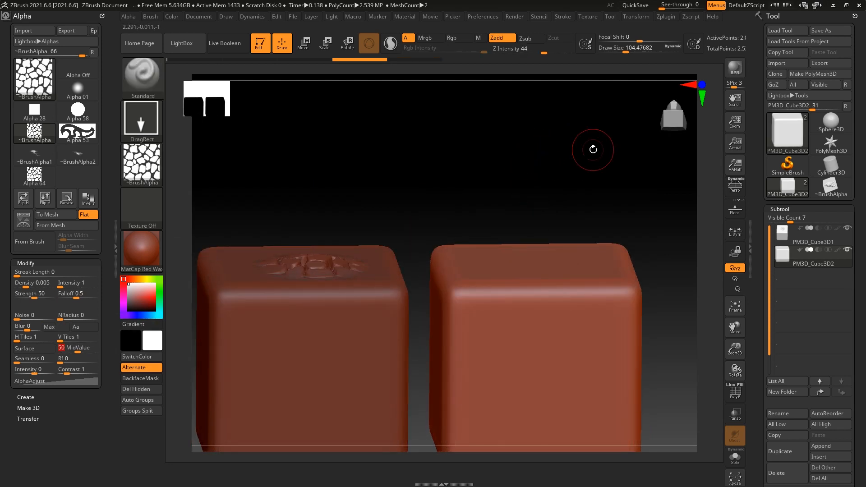
Step: Select the first cube and step through its undo history to the state without the cracked-stone stamp
drag(593, 149, 586, 175)
right_click(512, 265)
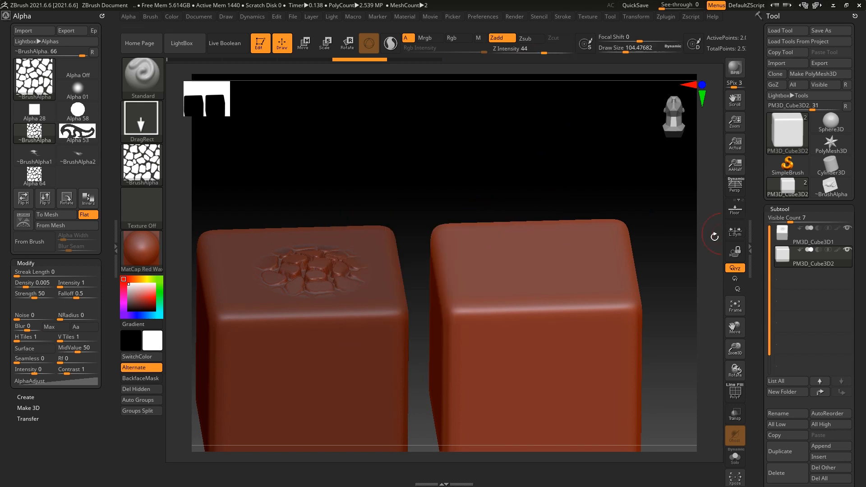
click(807, 234)
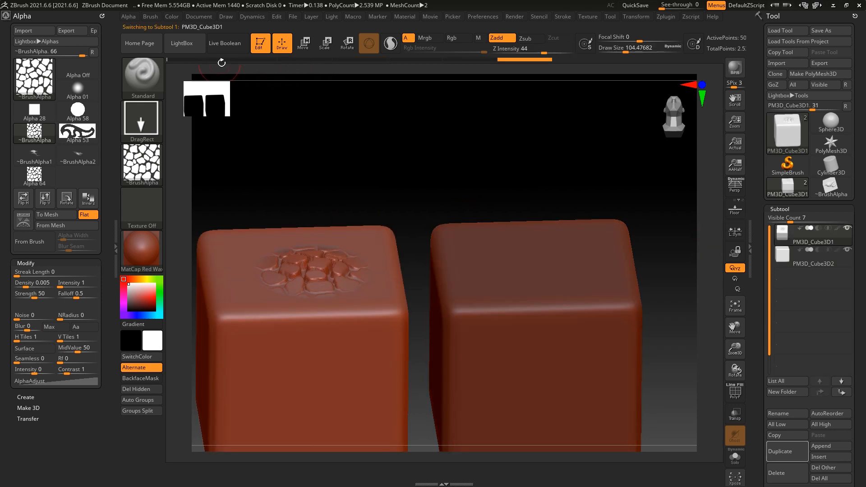
click(231, 61)
click(324, 60)
click(351, 60)
click(406, 61)
click(463, 59)
click(542, 59)
click(481, 60)
alt+drag(475, 120, 514, 113)
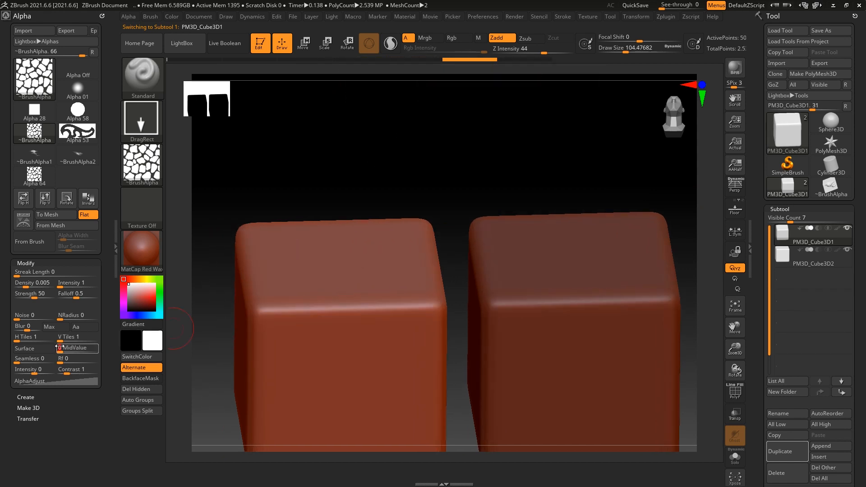
Step: Stamp the cracked-stone alpha with MidValue 0 on the first cube's cleared top face
drag(378, 169, 363, 201)
key(space)
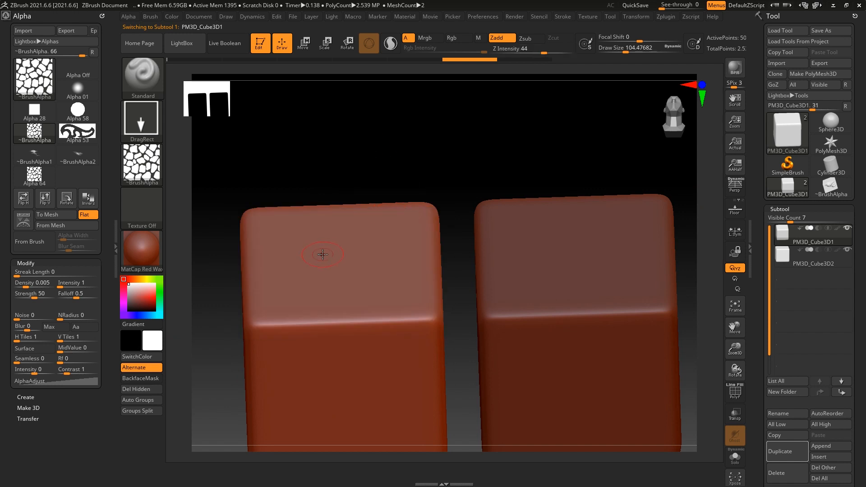
drag(380, 284, 401, 293)
Step: Select the second cube, set the MidValue to 50 and stamp the cracked-stone alpha on its top face
click(784, 257)
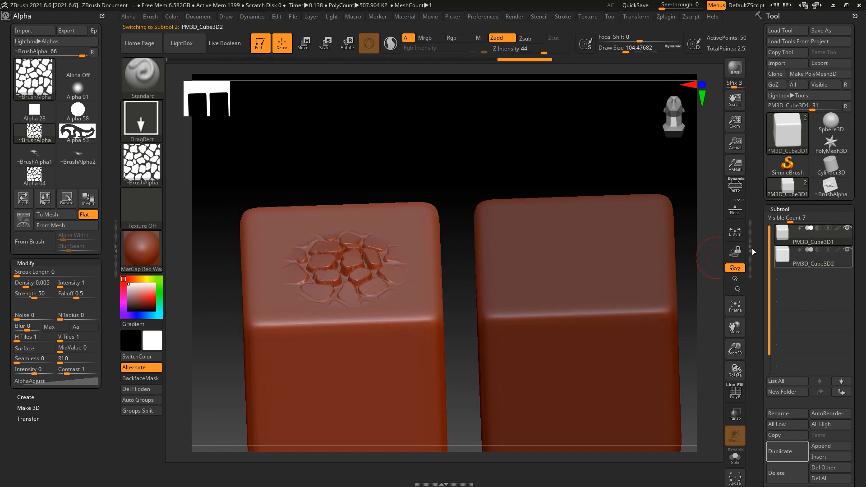
alt+drag(461, 176, 338, 198)
click(78, 350)
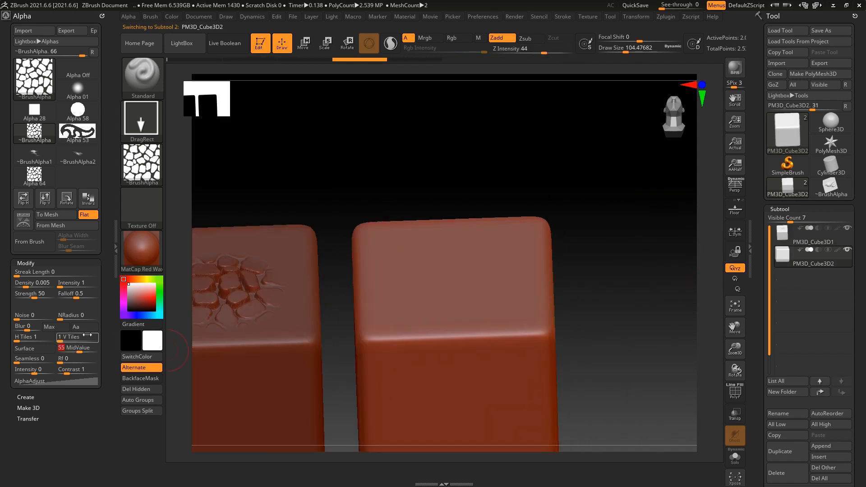
drag(460, 280, 516, 301)
alt+drag(576, 199, 562, 187)
key(ctrl+z)
drag(454, 284, 501, 294)
mouse_move(565, 225)
mouse_down()
mouse_move(572, 205)
mouse_move(573, 231)
mouse_up()
alt+drag(509, 225, 544, 213)
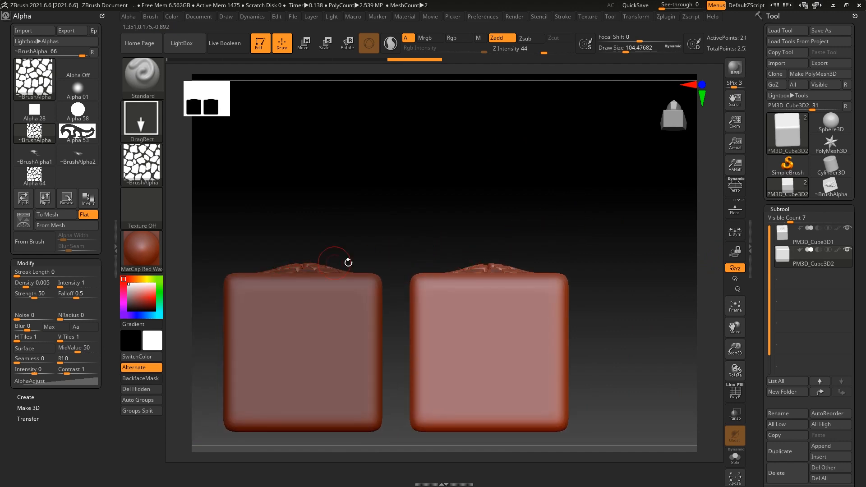
Step: Capture both cubes in side view with the Snipping Tool and draw a red line across the tops of the two stamps
key(super)
click(365, 476)
click(91, 31)
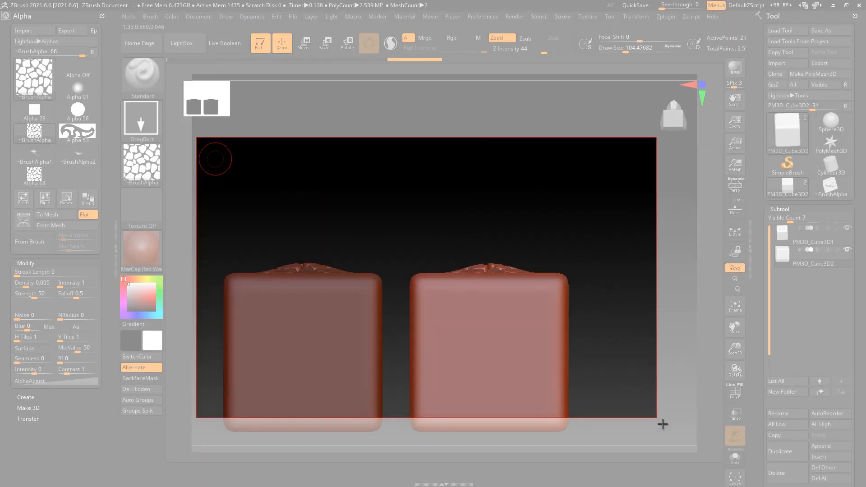
click(663, 424)
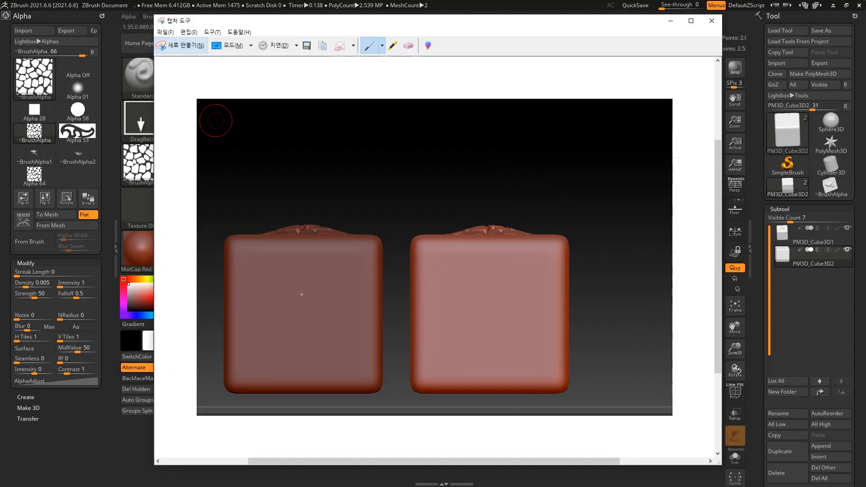
drag(292, 222, 368, 223)
drag(513, 222, 328, 227)
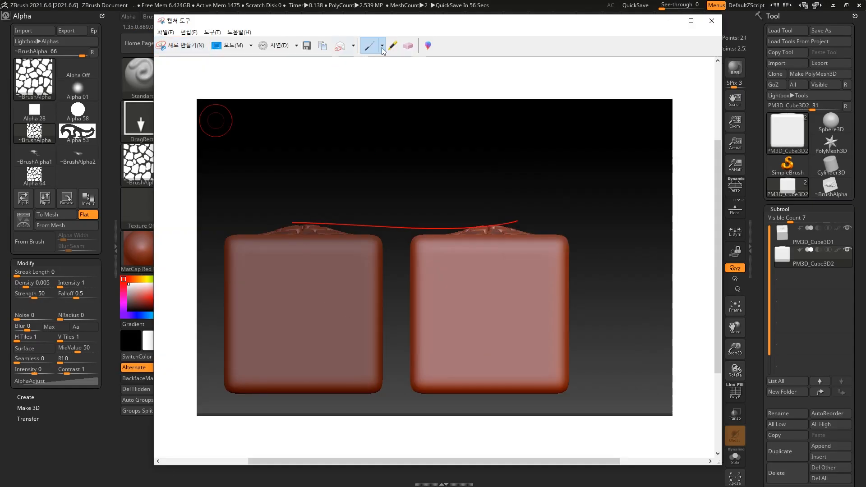
Step: Erase the red line from the capture, reselect the pen and return to ZBrush
click(407, 45)
click(353, 224)
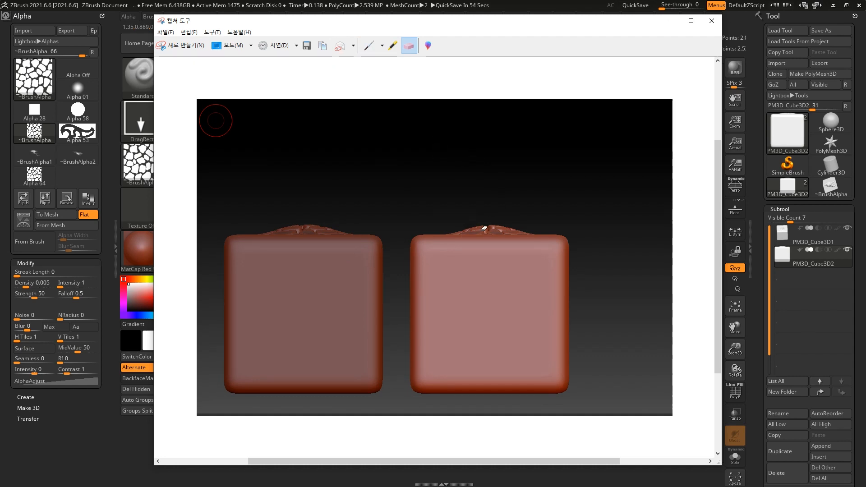
click(369, 46)
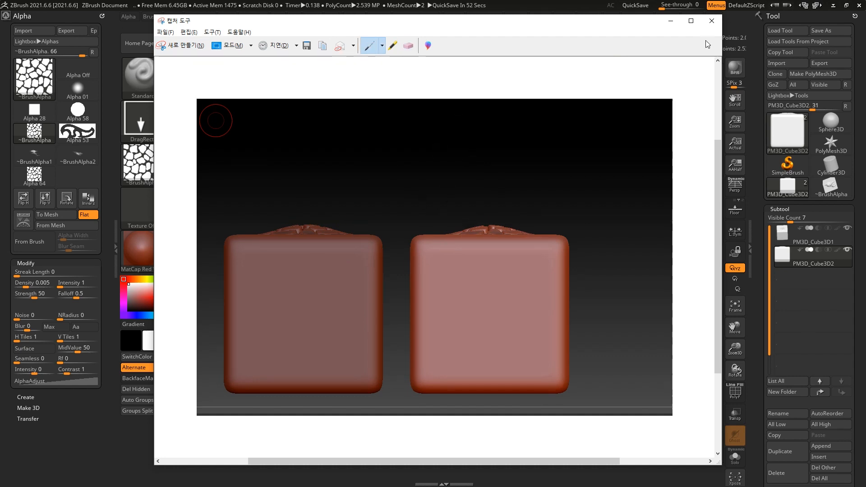
click(670, 21)
Step: Undo the second cube's stamps, then try another one with MidValue 50 toward the front edge and undo it
ctrl+right_drag(565, 197, 562, 221)
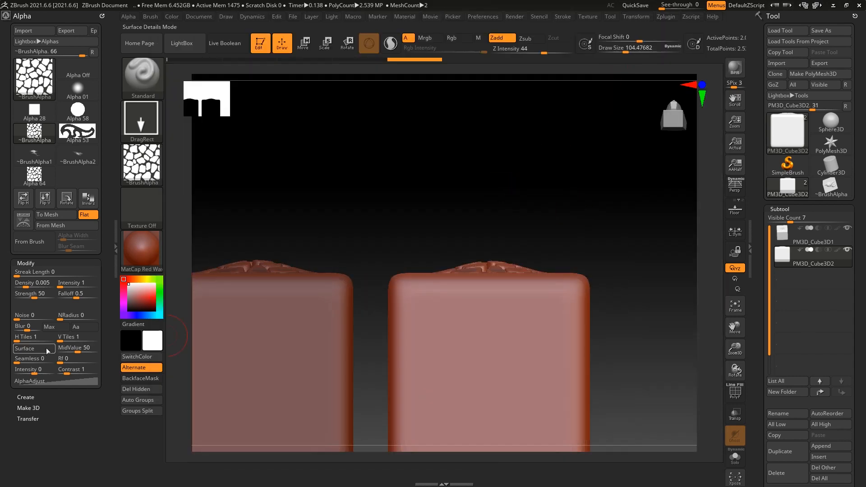
right_drag(515, 201, 509, 248)
drag(555, 230, 606, 225)
alt+right_drag(616, 170, 577, 228)
key(ctrl+z)
key(ctrl+z)
drag(417, 349, 466, 357)
shift+right_drag(572, 210, 554, 195)
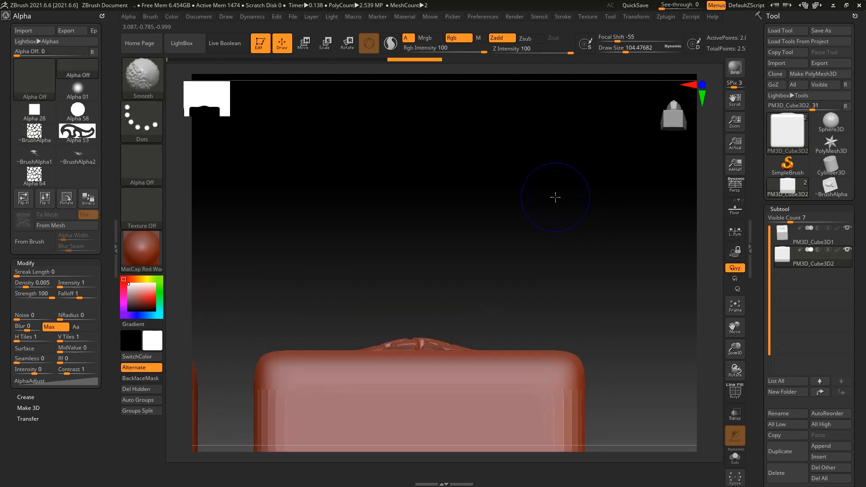
right_drag(558, 277, 551, 320)
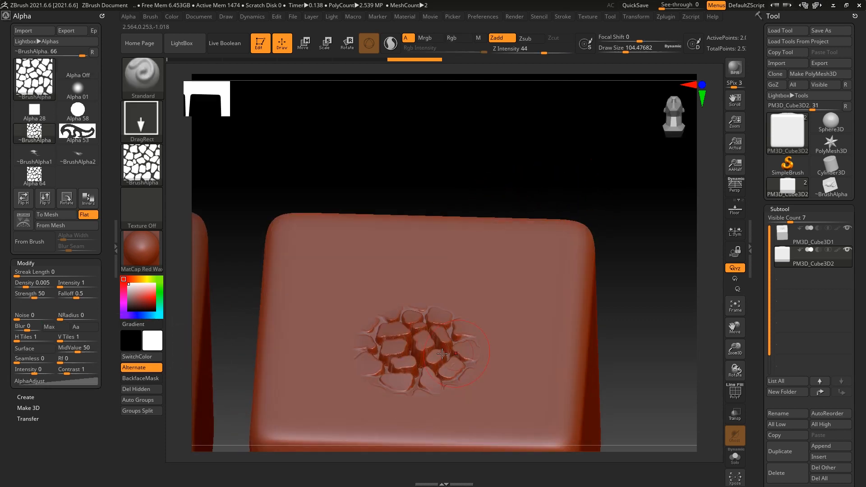
key(ctrl+z)
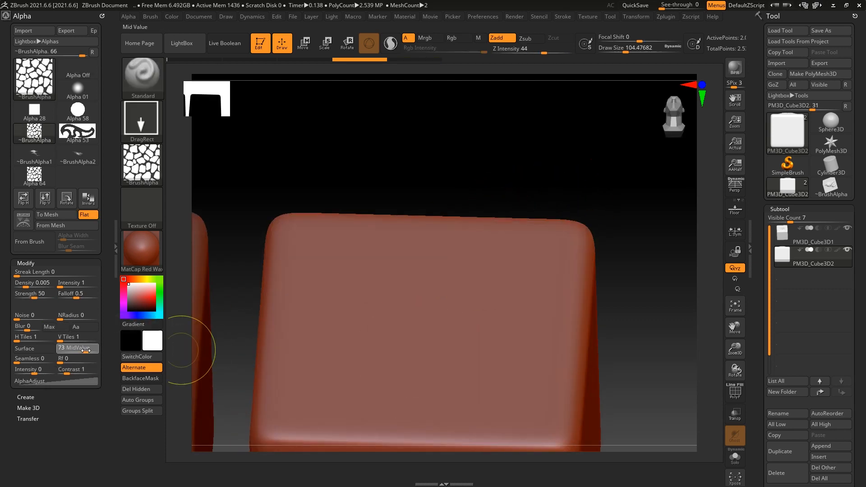
Step: Try a cracked-stone stamp on the second cube's top face with an adjusted MidValue, then set the MidValue to 78
drag(86, 350, 87, 350)
drag(375, 337, 451, 347)
drag(653, 158, 353, 305)
drag(83, 351, 65, 351)
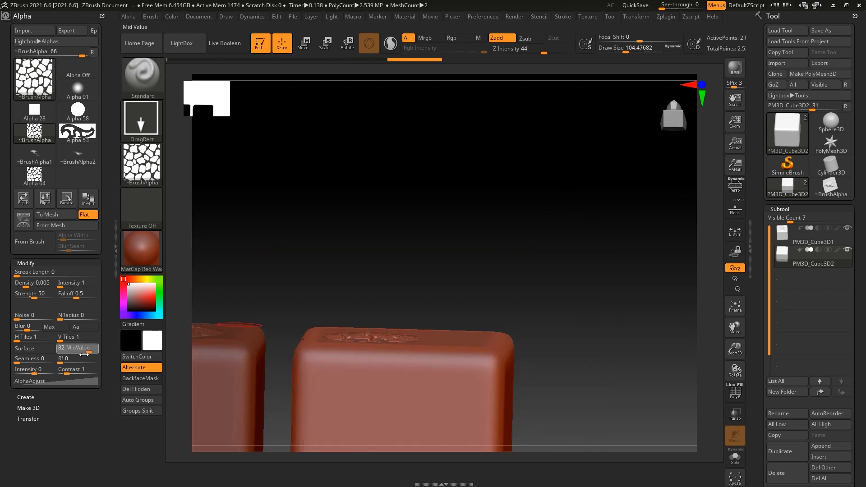
drag(87, 354, 86, 354)
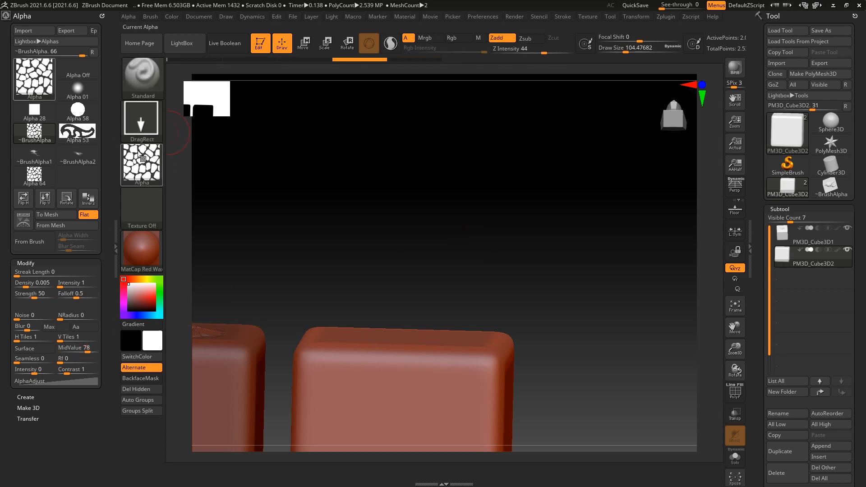
click(153, 164)
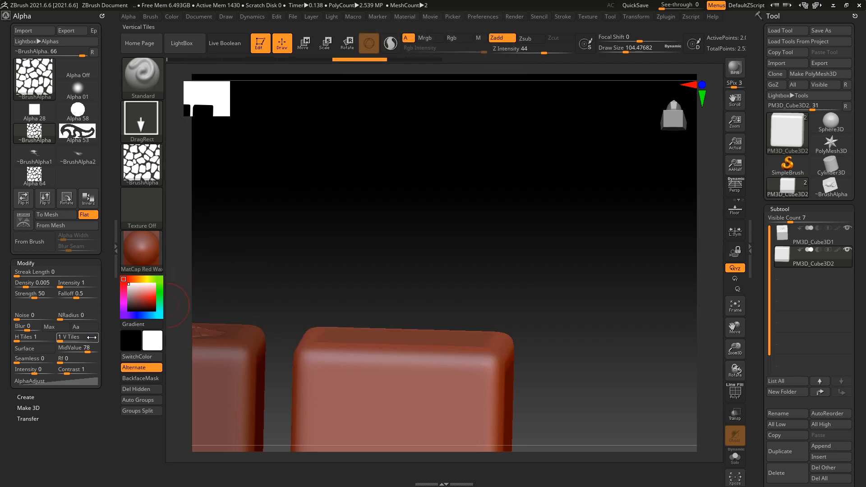
Step: Try two cracked-stone stamps on the second cube's top face with MidValue 78 and undo each one
drag(518, 239, 507, 295)
drag(406, 323, 510, 342)
key(ctrl+z)
drag(406, 359, 358, 357)
key(ctrl+z)
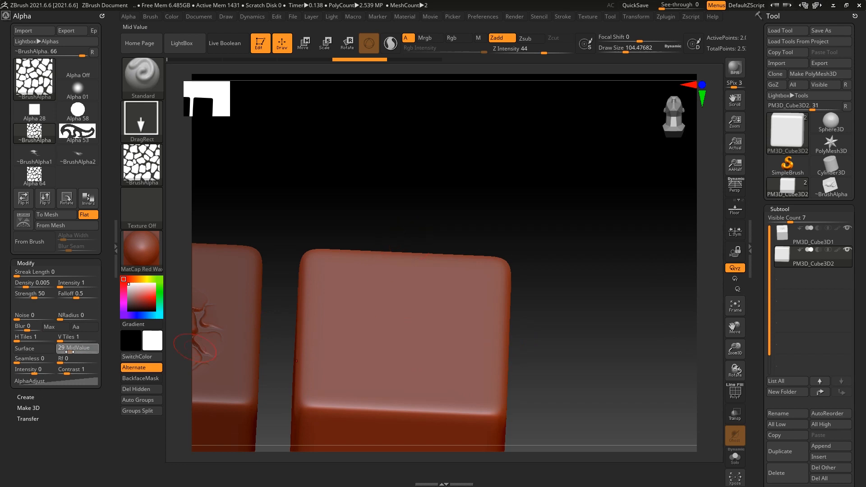
Step: Set the alpha's MidValue to 87 and select the first cube's subtool, PM3D_Cube3D1
drag(91, 350, 93, 350)
alt+drag(442, 186, 453, 158)
shift+drag(454, 155, 497, 242)
alt+drag(577, 222, 641, 198)
click(815, 240)
mouse_move(342, 253)
alt+mouse_down()
mouse_move(481, 213)
mouse_move(491, 255)
mouse_move(523, 157)
alt+mouse_up()
click(463, 224)
Step: Step the first cube back through its undo history to a clean state without stamps
key(ctrl+z)
key(ctrl+z)
key(ctrl+z)
key(ctrl+z)
mouse_move(523, 157)
alt+mouse_down()
mouse_move(537, 187)
mouse_move(604, 171)
alt+mouse_up()
click(476, 62)
drag(477, 109, 489, 164)
alt+drag(384, 169, 406, 182)
Step: Try a cracked-stone stamp on the first cube's face with MidValue 87 and undo it
drag(350, 280, 405, 314)
drag(472, 183, 480, 236)
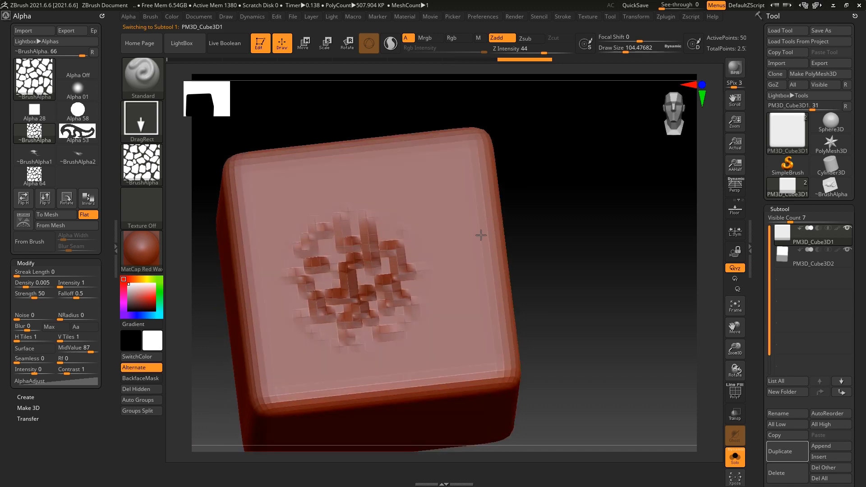
key(ctrl+z)
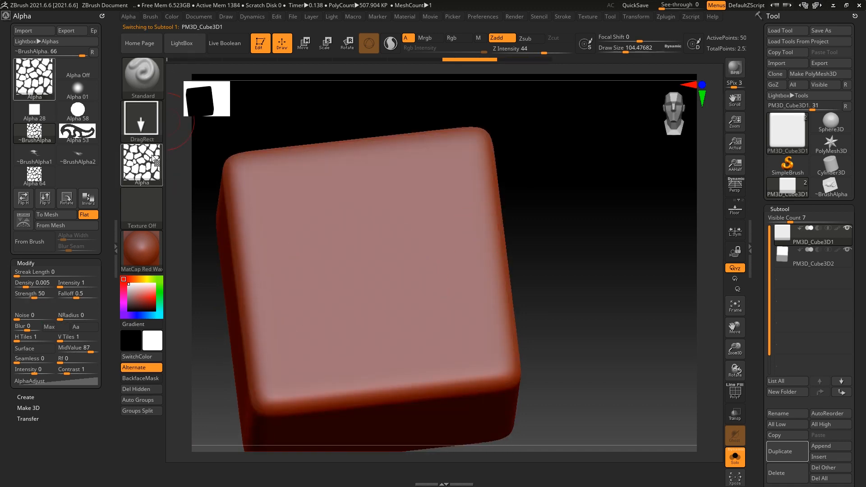
Step: Load the concrete_Detail brush, test it with a stamp on the cube and undo that, then subdivide the cube once
click(183, 43)
double_click(434, 147)
drag(375, 284, 493, 311)
alt+drag(571, 161, 581, 184)
drag(616, 215, 617, 248)
key(ctrl+z)
key(ctrl+d)
Step: Try the concrete detail stamp on the subdivided cube, reduce the draw size to about 46 and undo the stamp
drag(384, 275, 482, 281)
mouse_move(572, 284)
mouse_down()
mouse_move(680, 278)
mouse_move(681, 248)
mouse_up()
key(s)
drag(395, 262, 386, 262)
drag(713, 260, 557, 232)
key(ctrl+z)
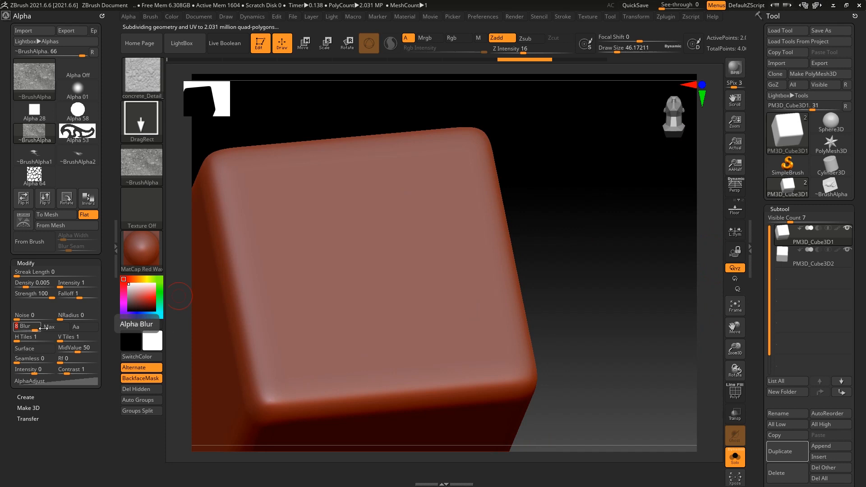
Step: Restore the subdivided cube from the undo history and try a concrete stamp with Blur 0 and Z Intensity 16, then undo it
key(ctrl+z)
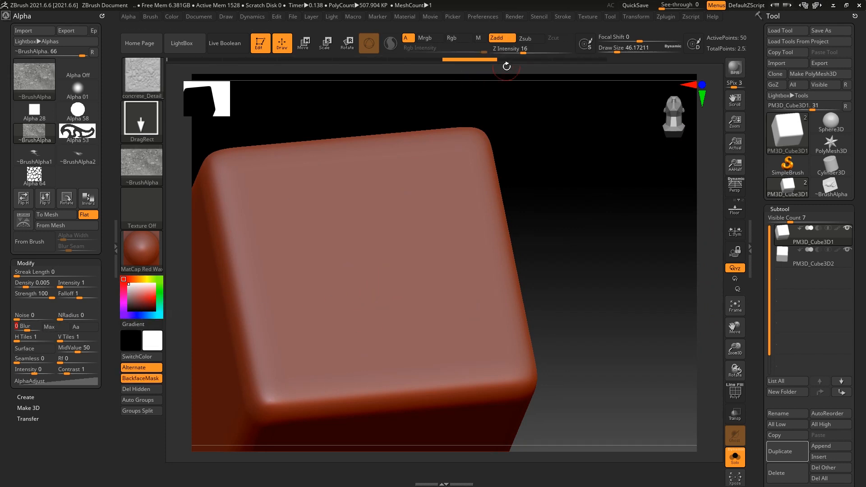
click(511, 60)
drag(369, 315, 420, 309)
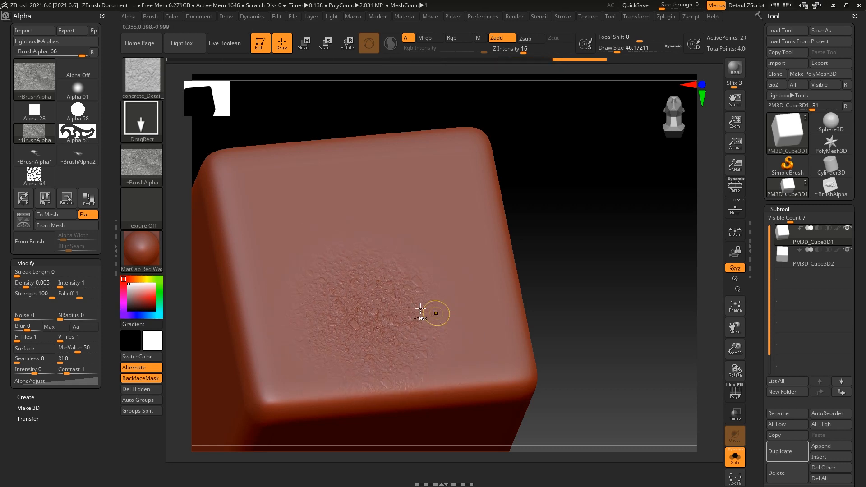
key(ctrl+z)
Step: Set the Z Intensity to 34, try another concrete stamp on the cube's face and undo it
key(space)
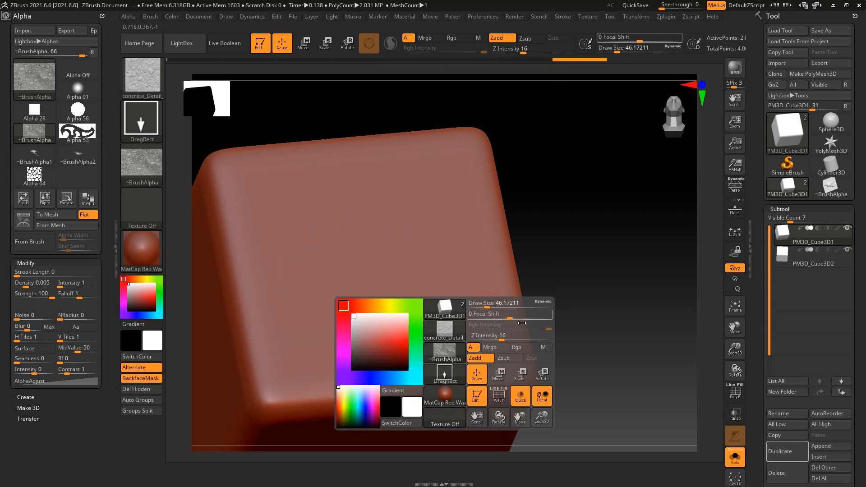
drag(516, 339, 515, 338)
drag(390, 312, 483, 318)
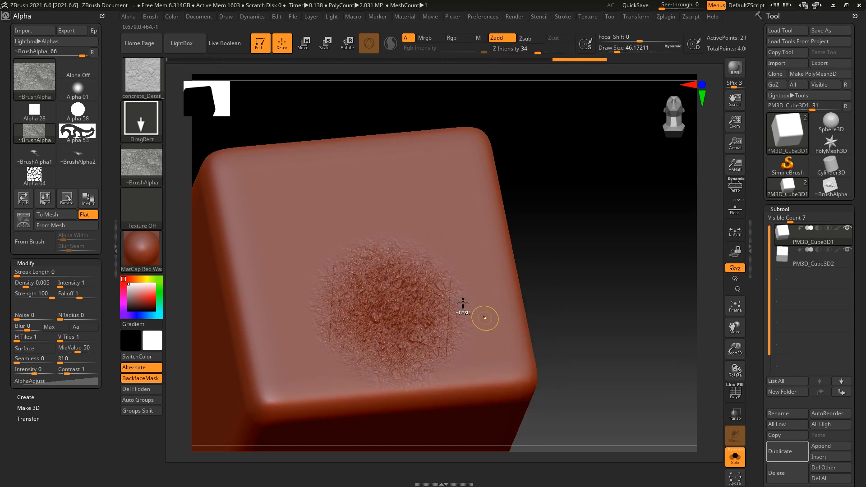
key(ctrl+z)
Step: Set the Z Intensity to 20 and the draw size to about 65, then stamp unblurred concrete detail on the cube's face
key(space)
drag(498, 344, 496, 345)
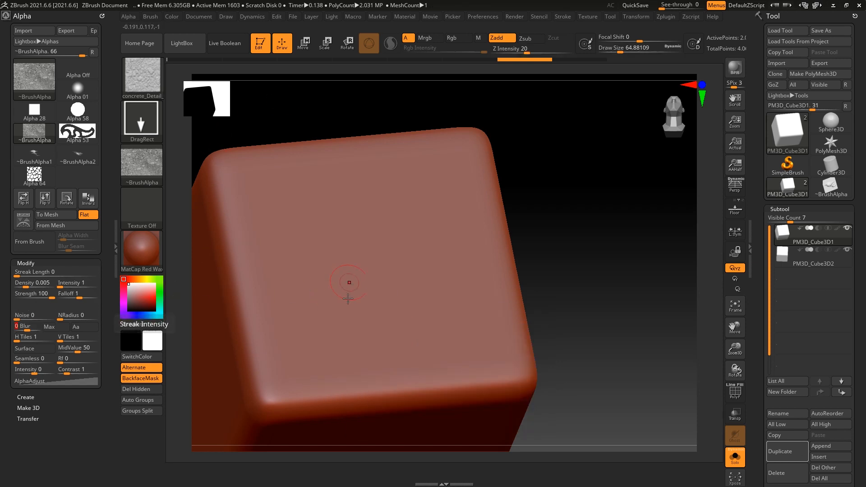
drag(354, 312, 476, 336)
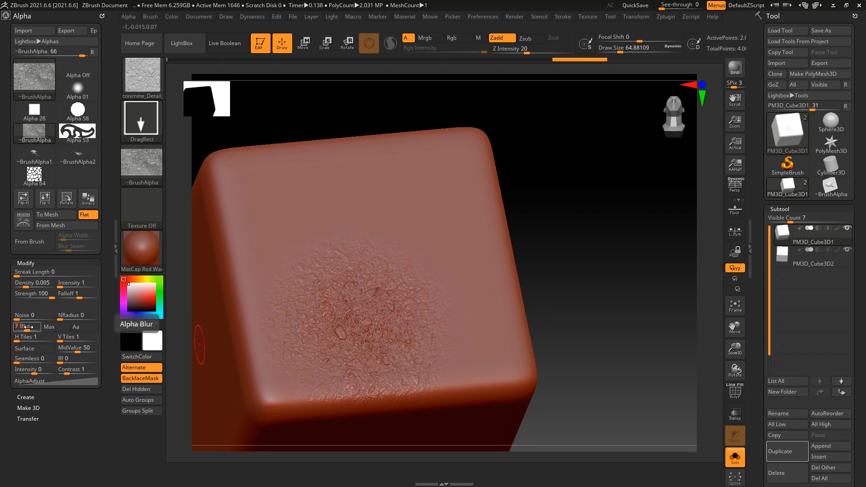
Step: Stamp concrete detail with Blur 7 above the unblurred stamp and compare the two up close
drag(425, 202, 475, 197)
alt+drag(559, 190, 644, 226)
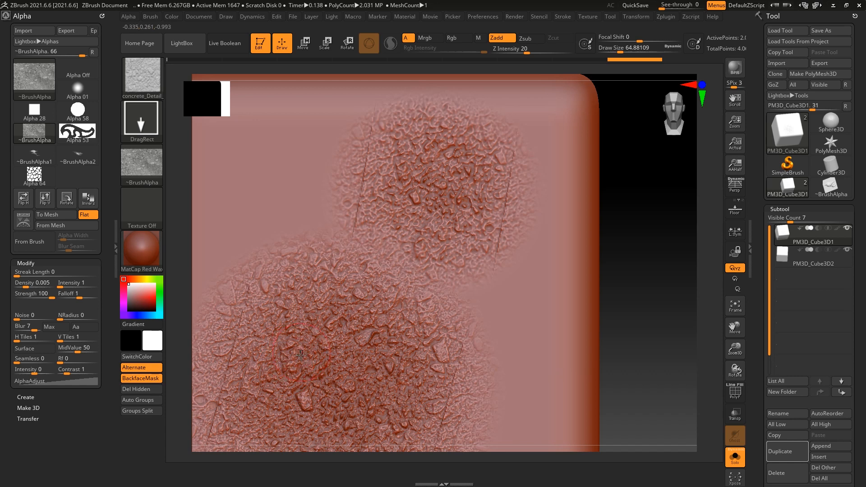
key(bracketleft)
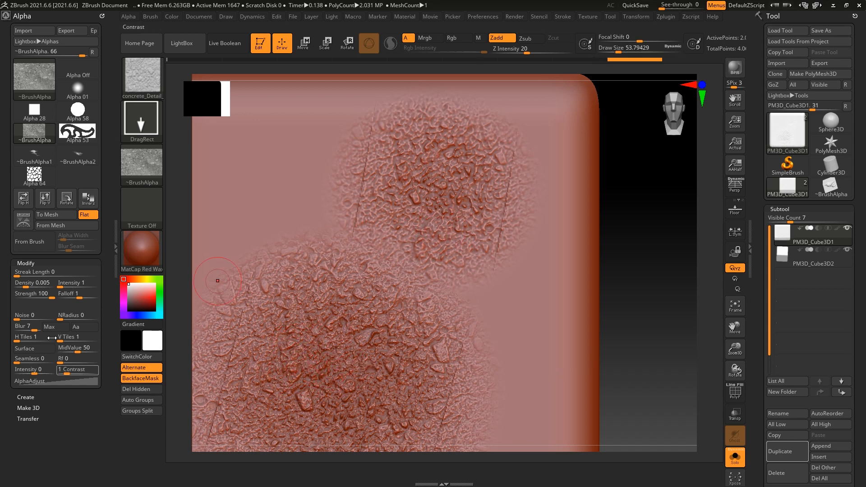
Step: Replace the Blur 7 stamp with a new concrete stamp that uses Blur 15
key(ctrl+z)
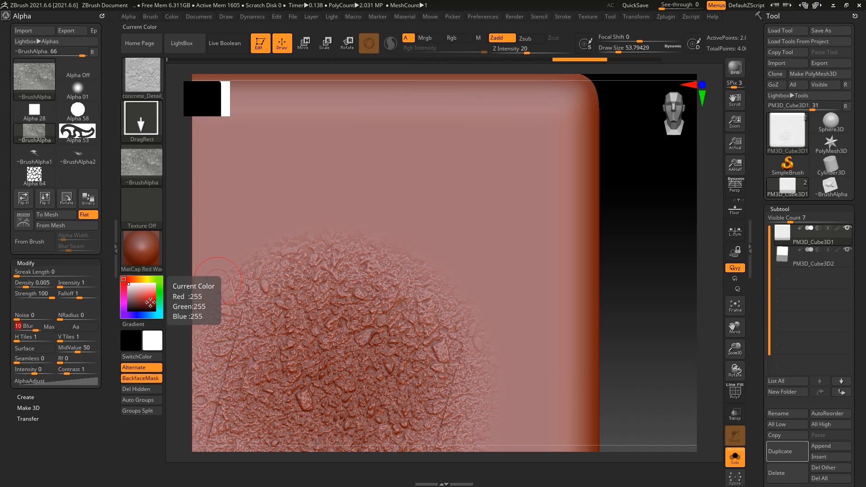
drag(35, 326, 36, 326)
mouse_move(446, 165)
mouse_down()
mouse_move(442, 159)
mouse_move(566, 177)
mouse_up()
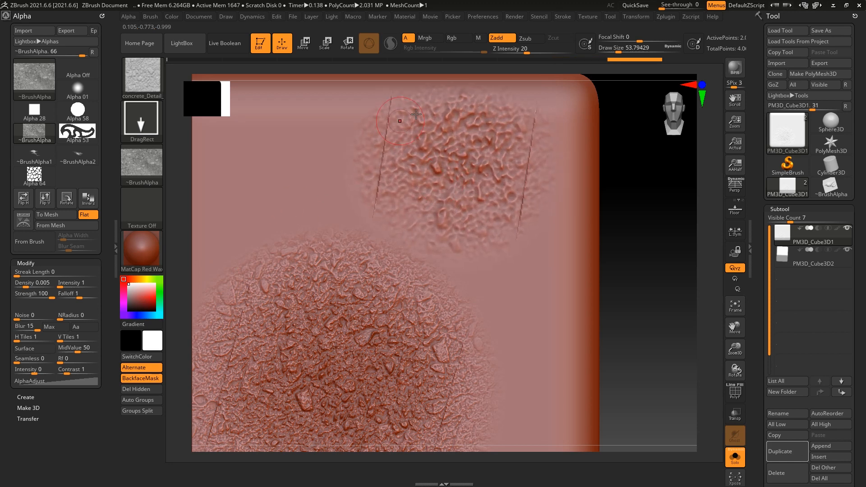
drag(691, 279, 631, 243)
drag(647, 228, 565, 230)
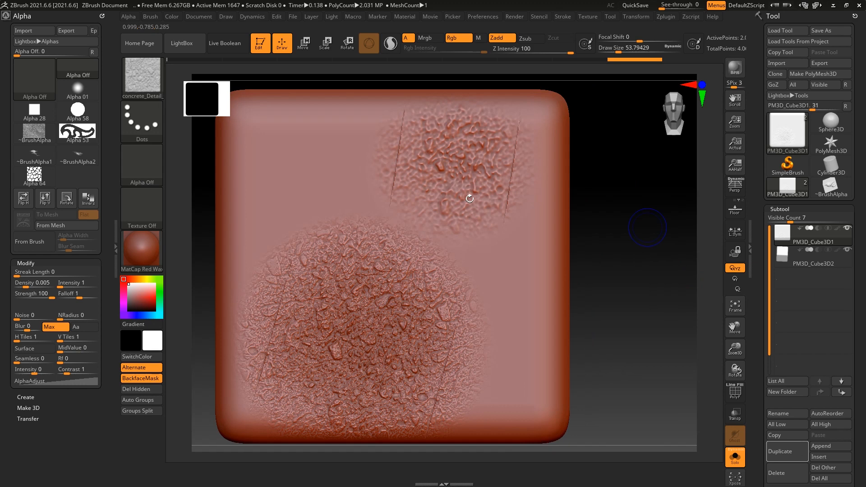
Step: Flatten the upper edges of the unblurred concrete stamp with an enlarged OrbFlatten_Edge brush
key(3)
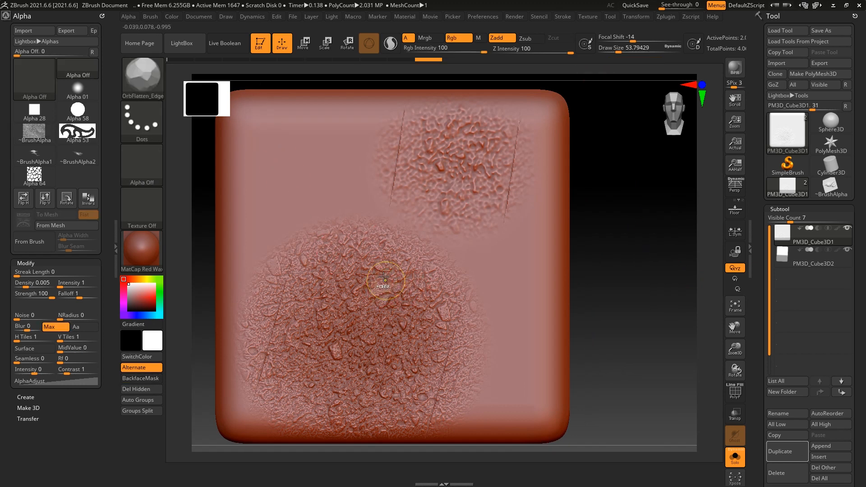
key(s)
key(ctrl+z)
drag(343, 256, 288, 256)
mouse_move(261, 282)
mouse_down()
mouse_move(308, 269)
mouse_move(326, 248)
mouse_up()
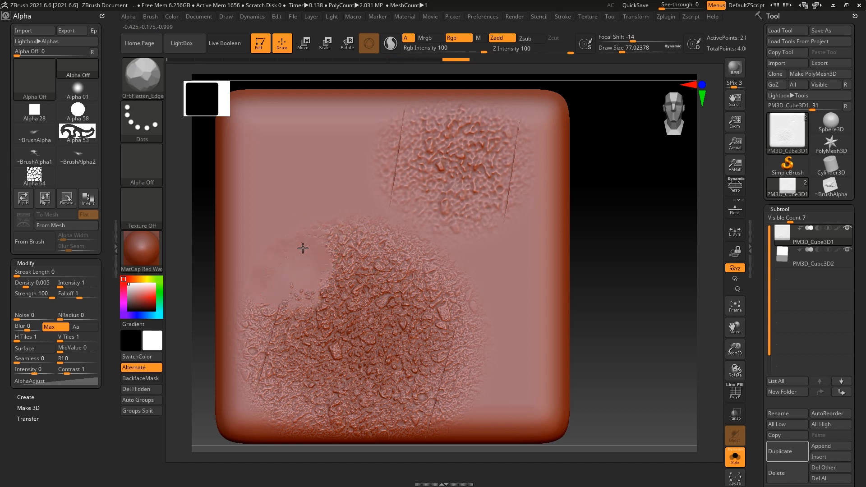
drag(360, 219, 435, 291)
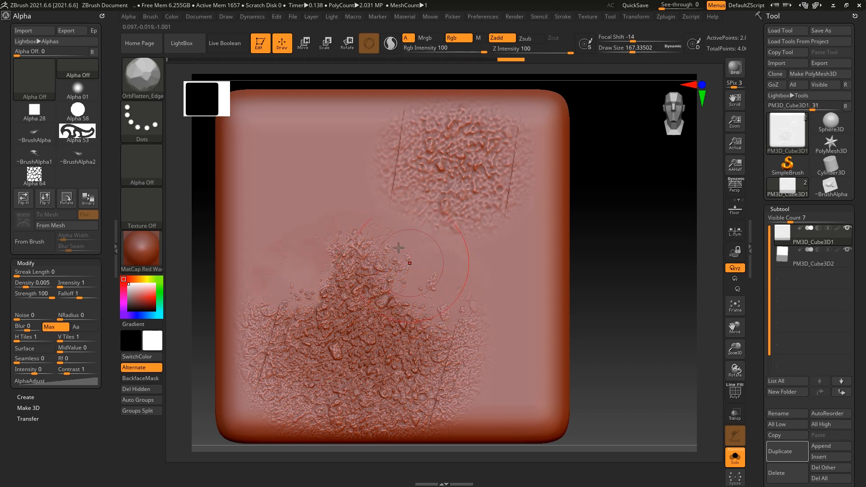
Step: Assign the square Alpha 28 to the flatten brush and flatten the lower-right part of the concrete stamp
click(142, 165)
click(280, 175)
mouse_move(451, 347)
mouse_down()
mouse_move(431, 372)
mouse_move(363, 400)
mouse_up()
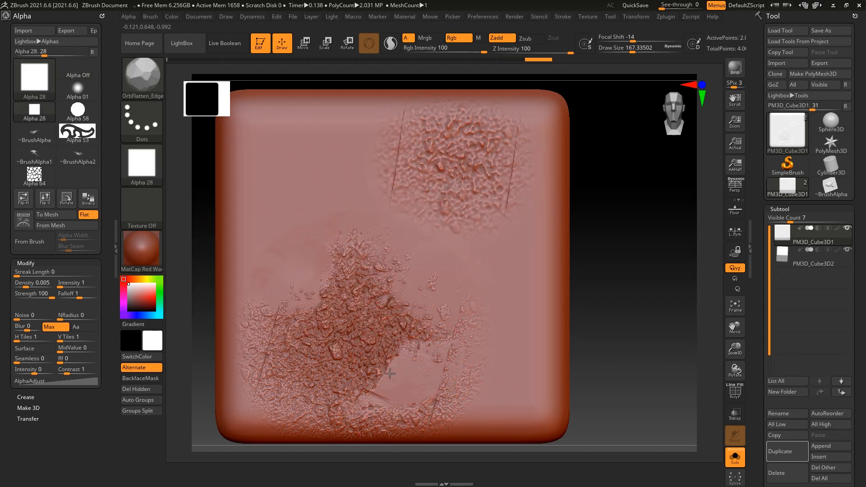
drag(388, 372, 372, 363)
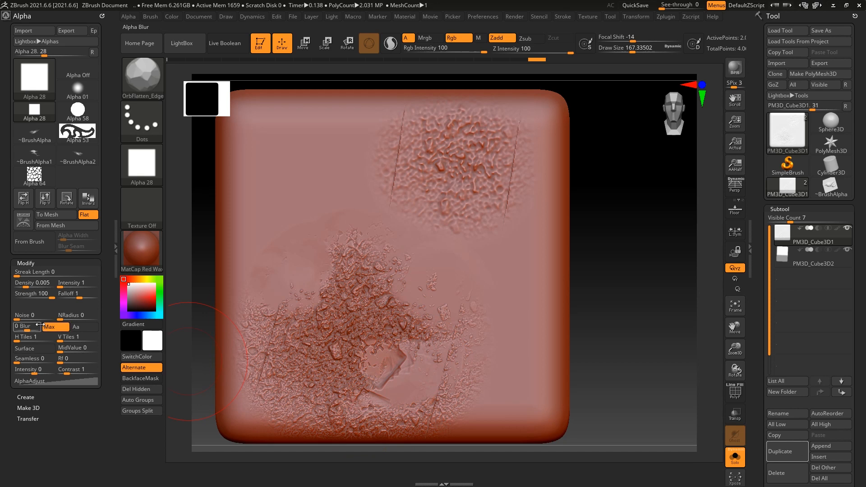
Step: Switch back to the Standard brush with the cracked-stone alpha and revert the cube to its clean subdivided state
key(b)
key(s)
key(t)
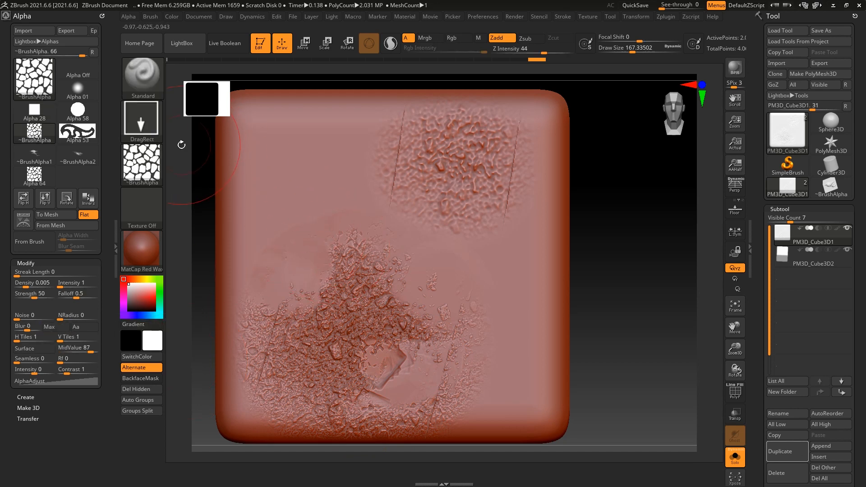
alt+drag(635, 266, 627, 243)
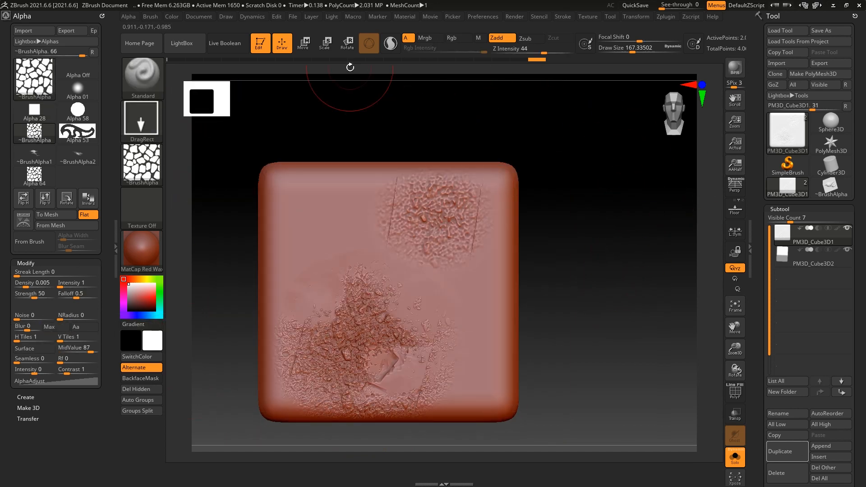
click(285, 59)
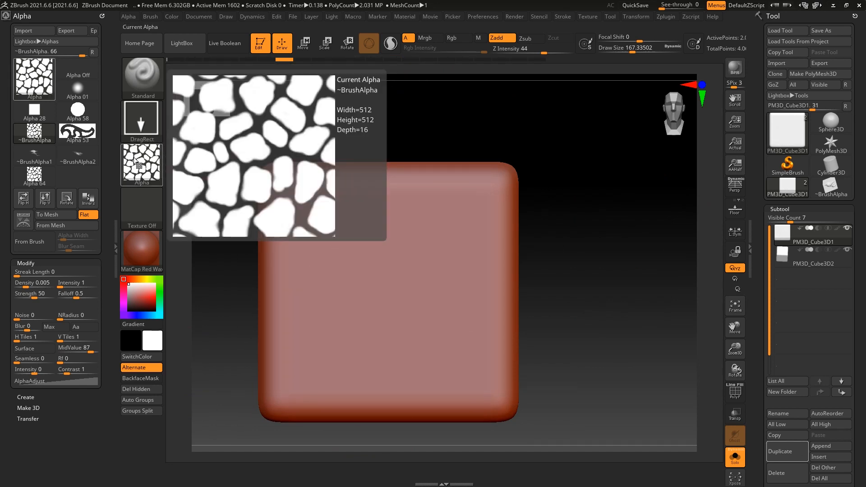
click(159, 163)
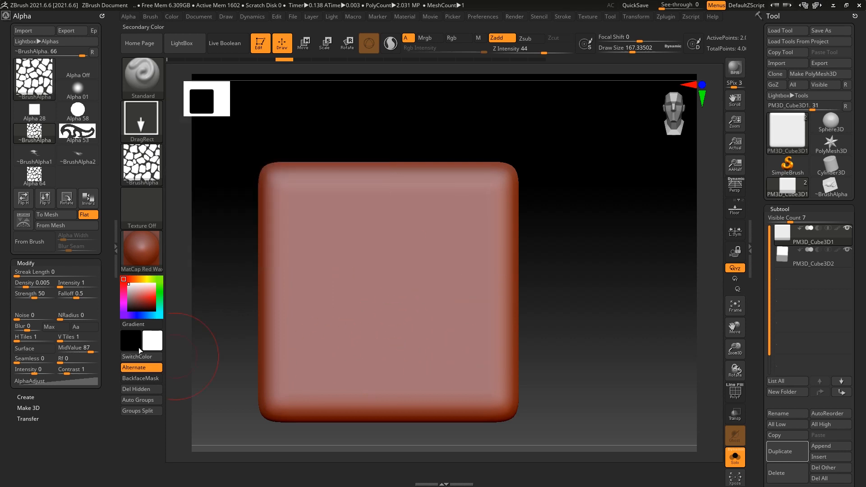
mouse_move(156, 165)
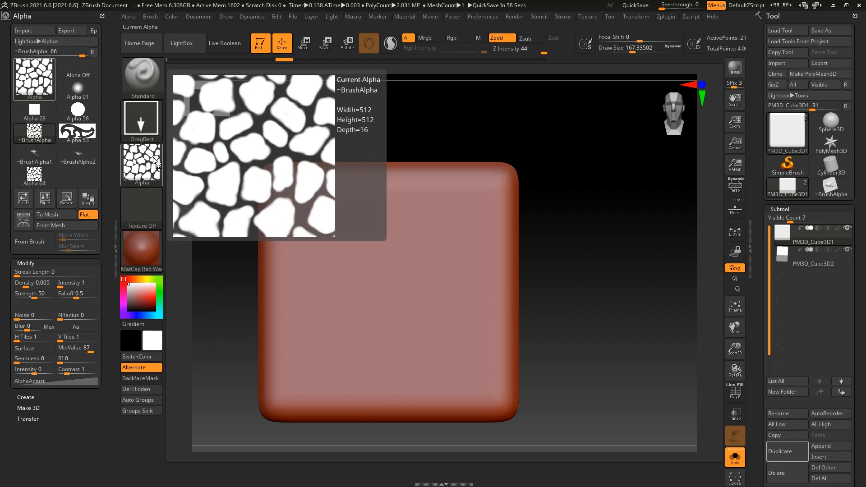
key(super)
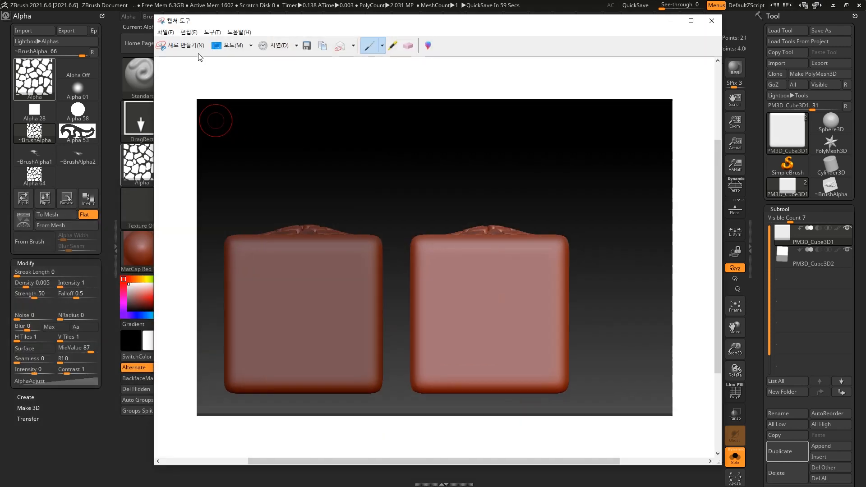
click(197, 54)
key(Escape)
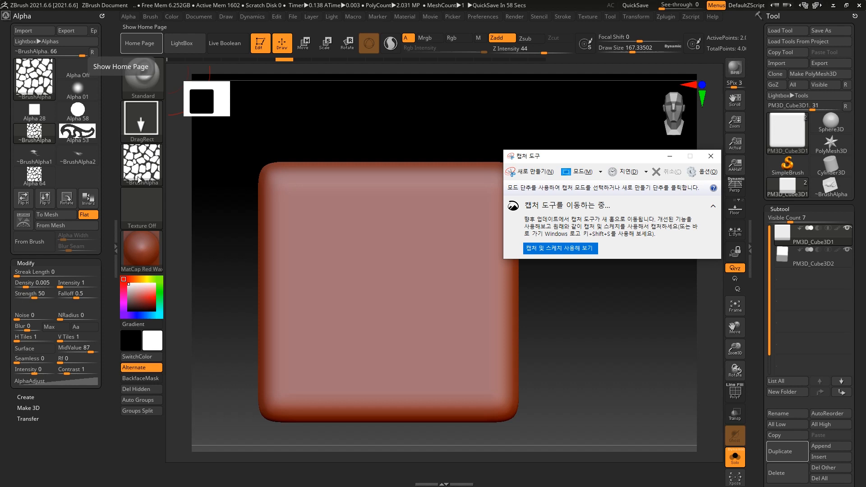
click(669, 156)
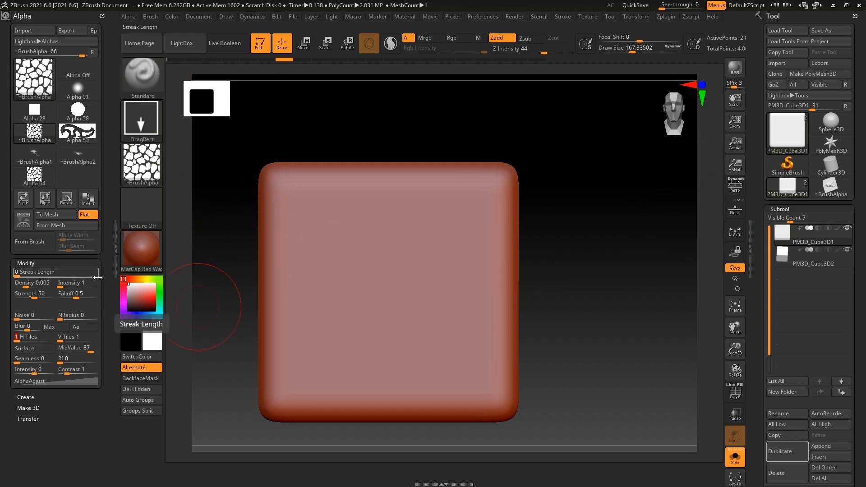
Step: Stamp the cracked-stone alpha on the lower part of the cube's face, then set H Tiles and V Tiles to 5
drag(361, 350, 421, 373)
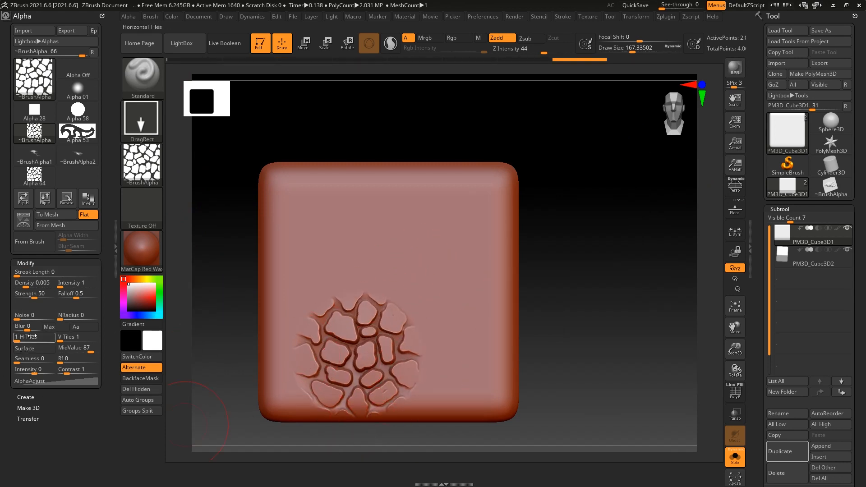
click(75, 338)
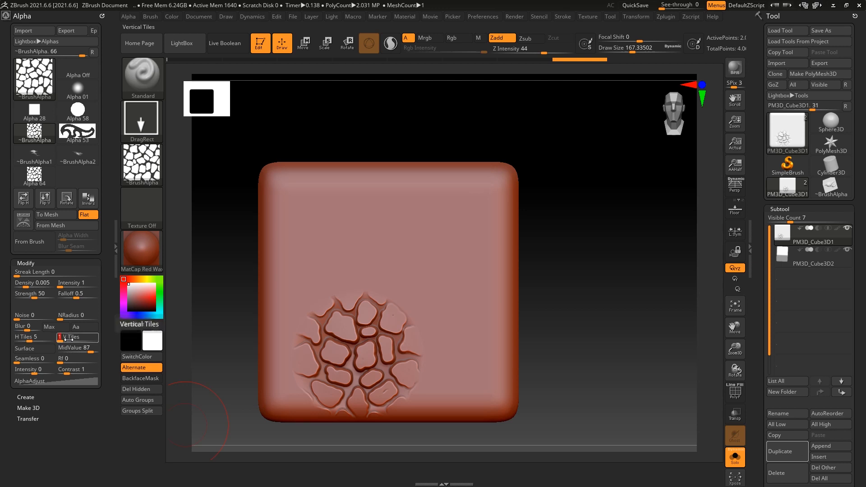
text(5)
key(Return)
Step: Try a stamp of the 5 by 5 tiled alpha above the first stamp, compare both and undo it
drag(377, 243, 439, 246)
mouse_move(597, 233)
alt+right_down()
mouse_move(667, 310)
mouse_move(602, 221)
alt+right_up()
right_drag(603, 221, 604, 194)
ctrl+right_drag(604, 194, 597, 221)
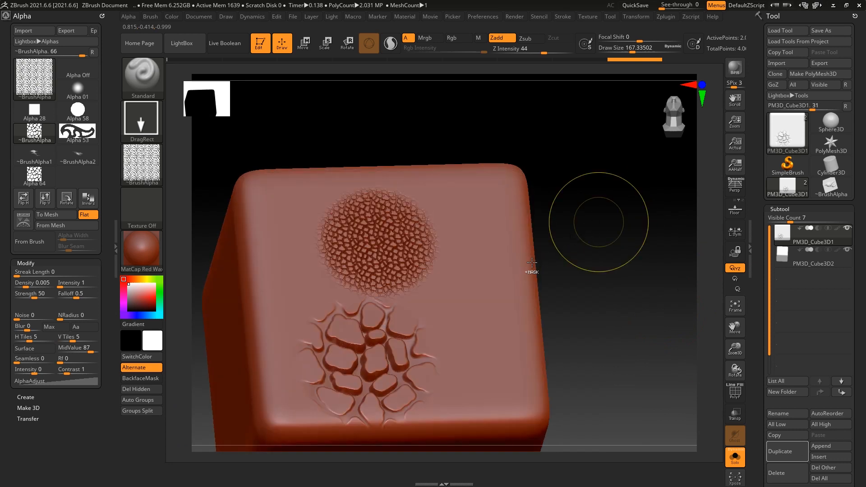
key(ctrl+z)
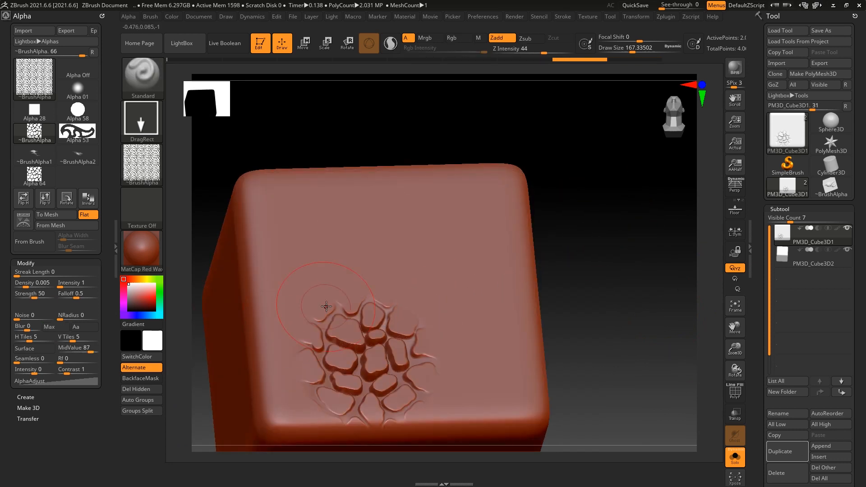
Step: Undo the cracked-stone stamp, set Z Intensity to 19 and try the 5 by 5 tiled alpha on the lower part of the cube's face
key(ctrl+z)
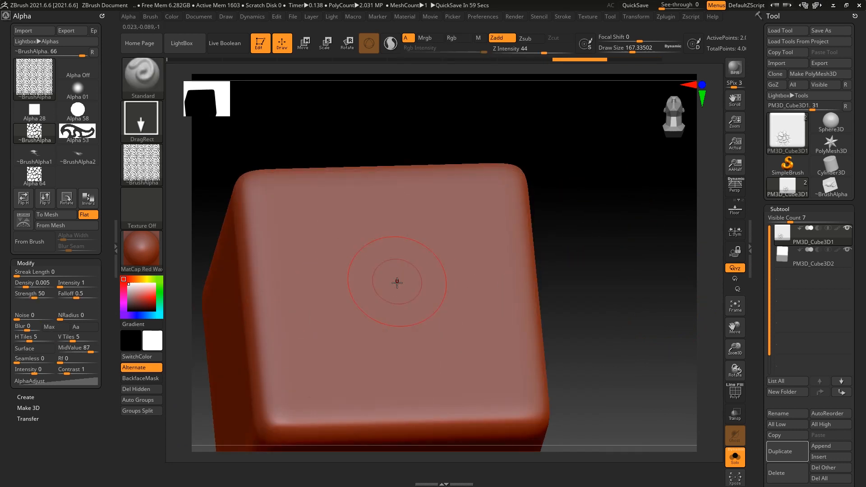
key(space)
click(398, 317)
drag(391, 350, 499, 376)
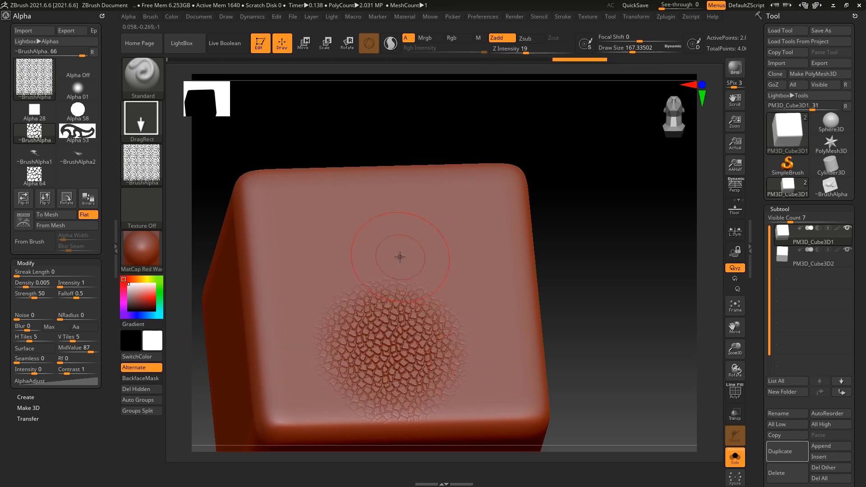
key(ctrl+z)
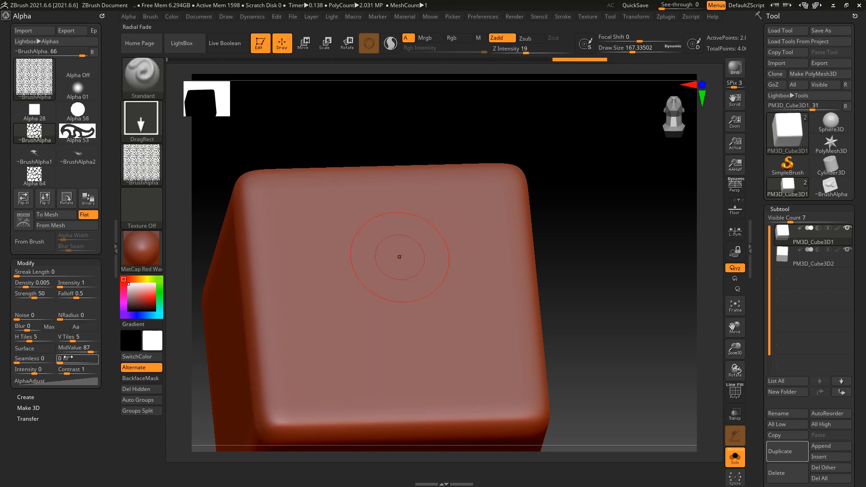
Step: Try a smaller stamp of the tiled cracked-stone alpha at the centre of the cube's face and undo it
click(62, 358)
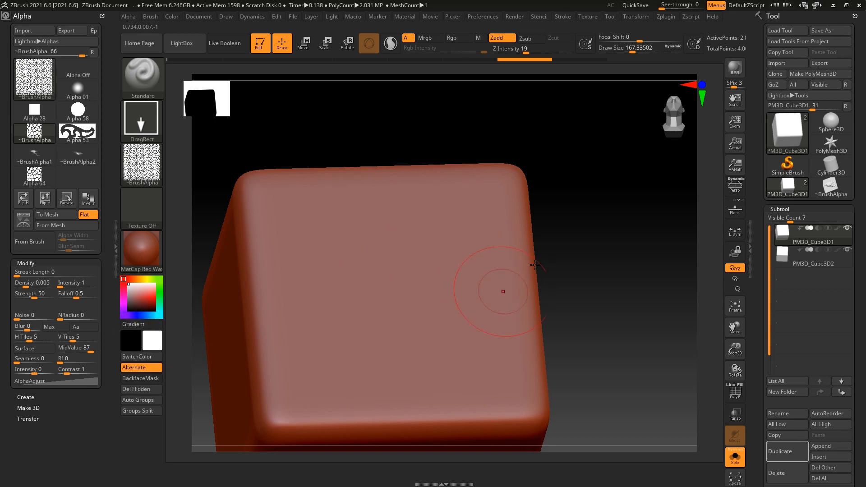
drag(629, 267, 601, 273)
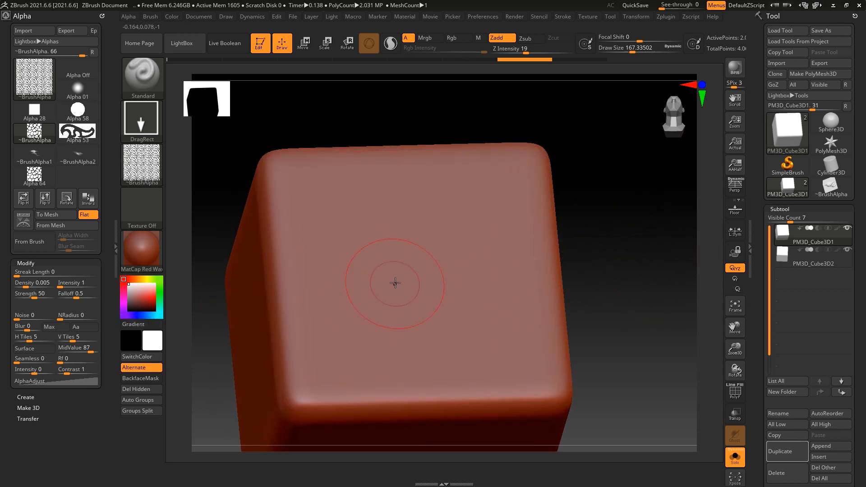
drag(411, 277, 475, 299)
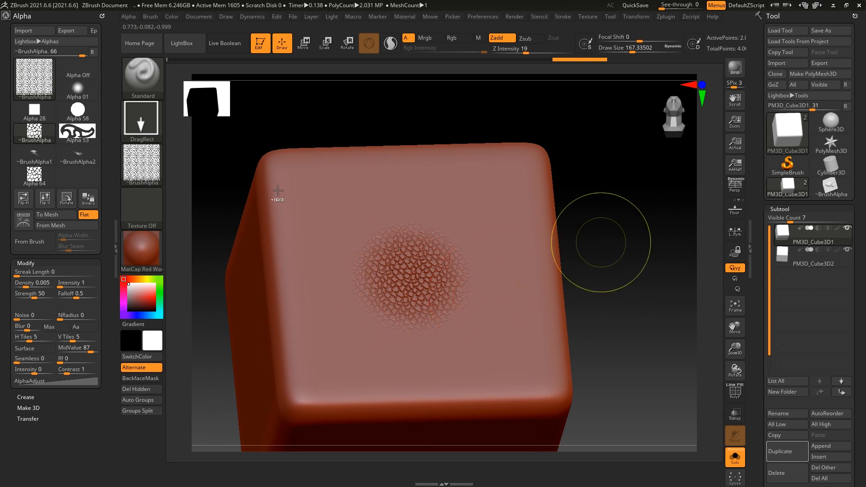
key(ctrl+z)
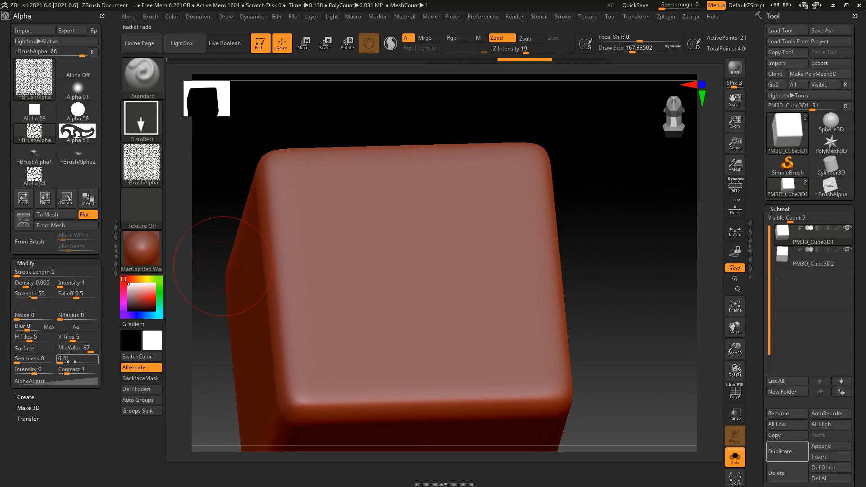
Step: Reset the cracked-stone alpha's H Tiles and V Tiles to 1
click(142, 162)
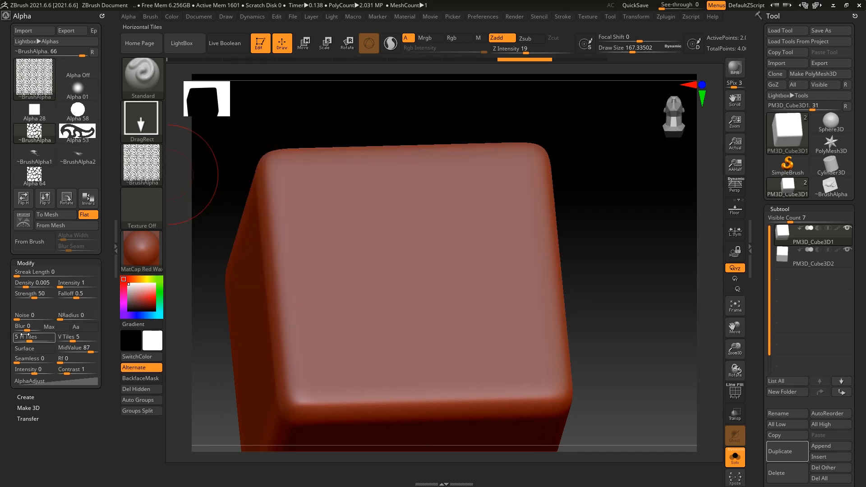
drag(91, 334, 68, 337)
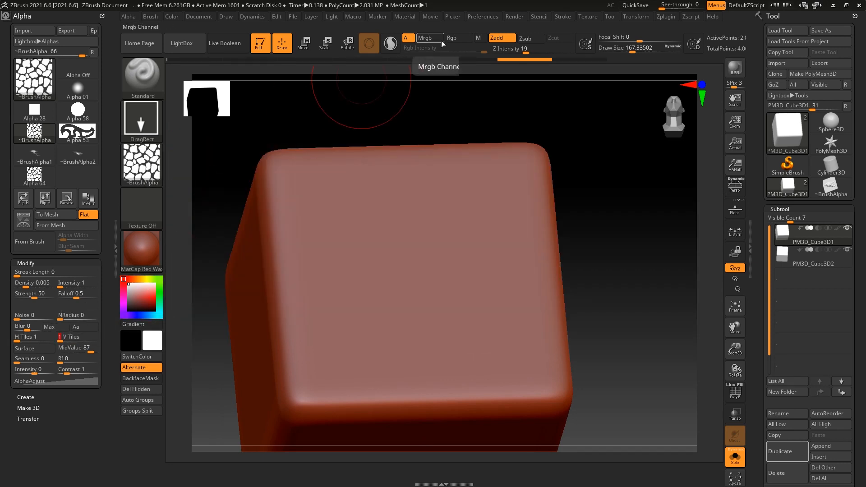
mouse_move(423, 280)
mouse_down()
mouse_move(448, 352)
mouse_move(423, 282)
mouse_up()
Step: Load a rough concrete_Detail brush from LightBox, try a stamp near the centre of the cube's front face and undo it
click(185, 44)
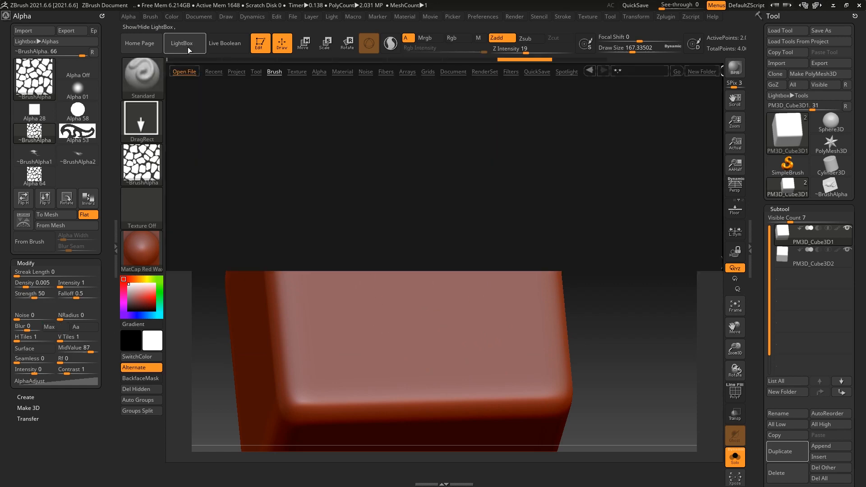
mouse_move(481, 142)
mouse_down()
mouse_move(351, 148)
mouse_move(411, 130)
mouse_move(363, 149)
mouse_up()
double_click(359, 195)
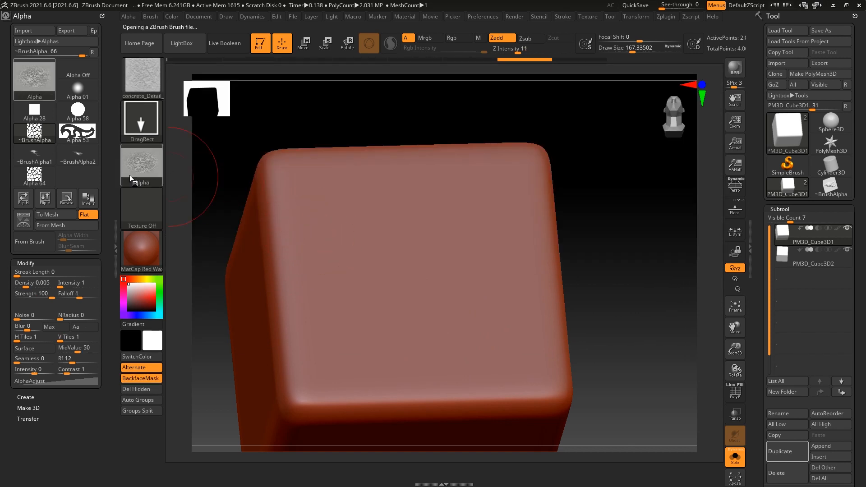
click(142, 132)
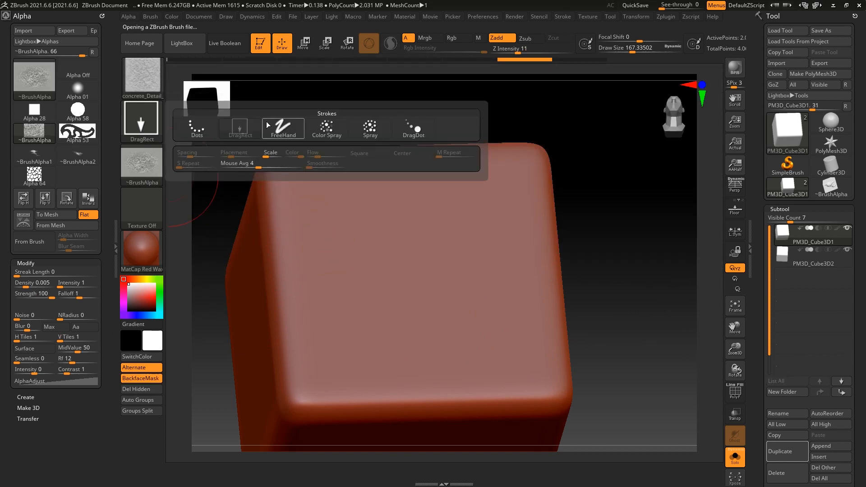
click(147, 118)
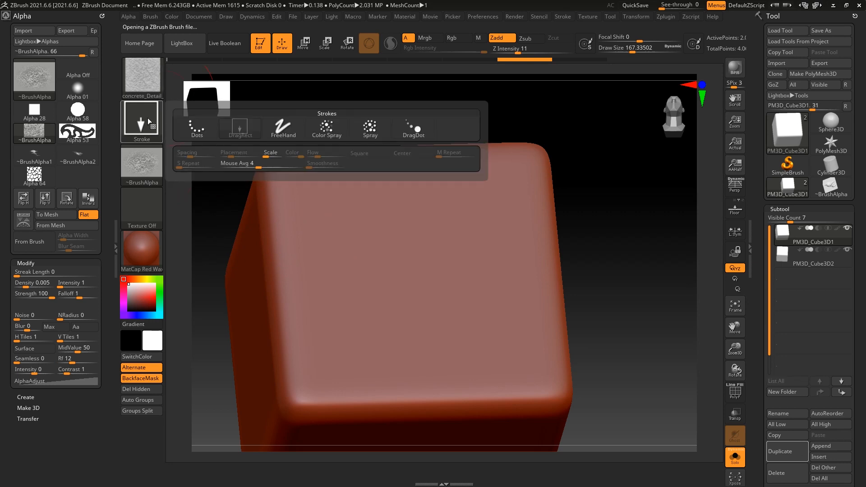
mouse_move(597, 182)
shift+mouse_down()
mouse_move(586, 151)
mouse_move(558, 210)
shift+mouse_up()
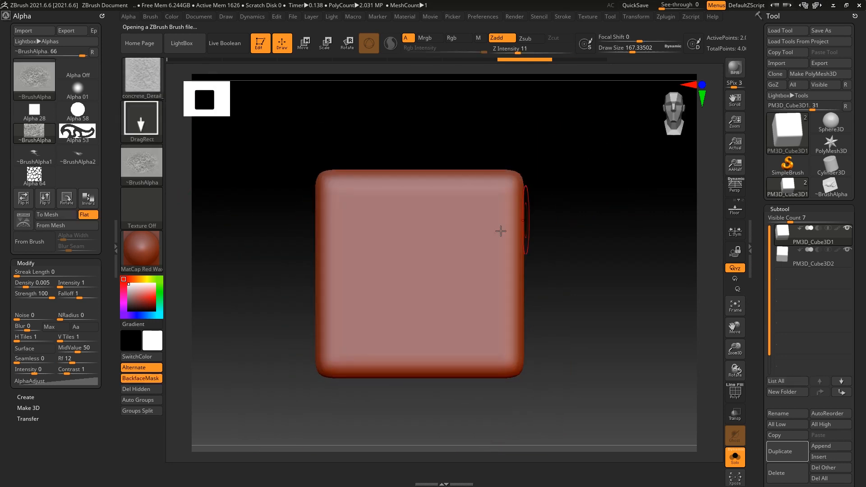
mouse_move(433, 276)
mouse_down()
mouse_move(561, 299)
mouse_move(523, 285)
mouse_move(523, 272)
mouse_up()
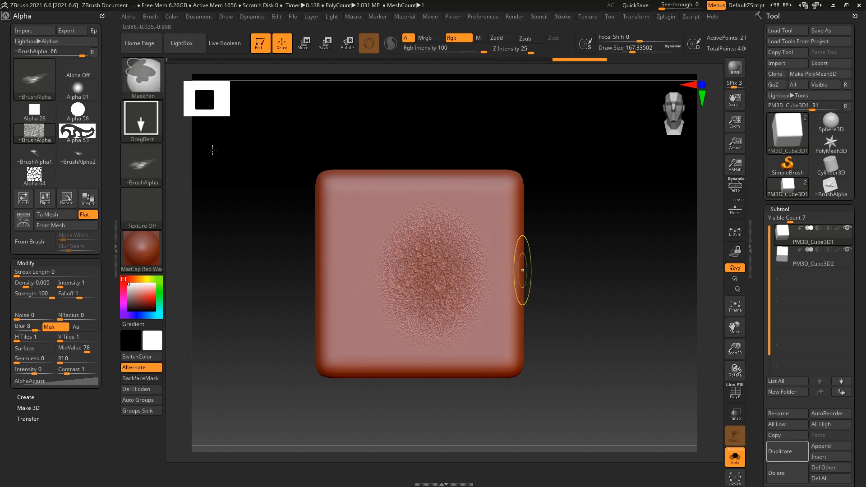
key(ctrl+z)
click(147, 129)
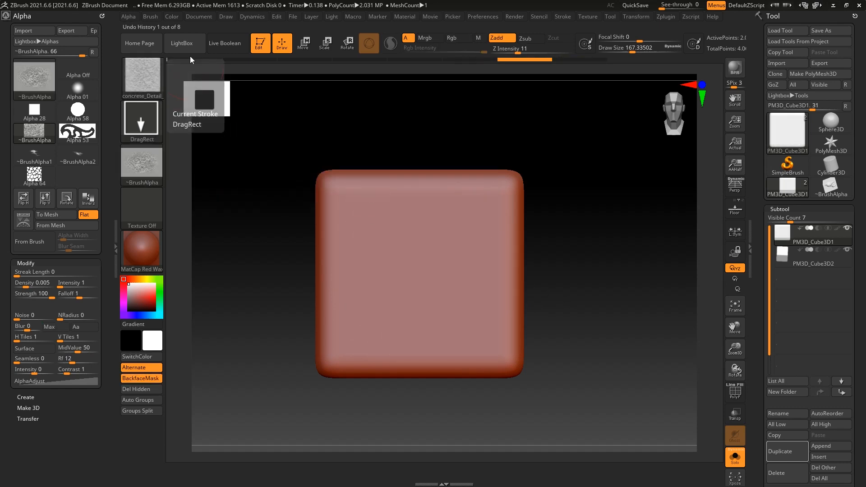
Step: Load the concrete_Detail_02 brush from LightBox and try a stamp at the centre of the cube's front face
click(185, 45)
mouse_move(458, 186)
mouse_down()
mouse_move(401, 182)
mouse_move(513, 180)
mouse_up()
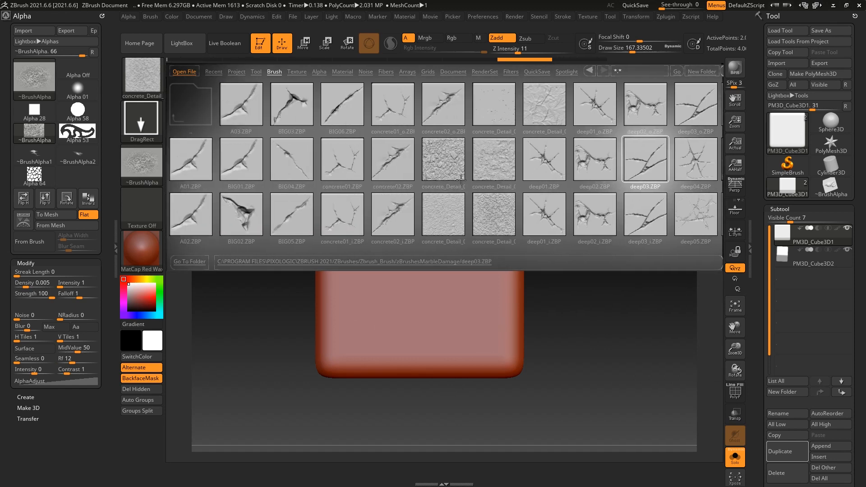
double_click(441, 235)
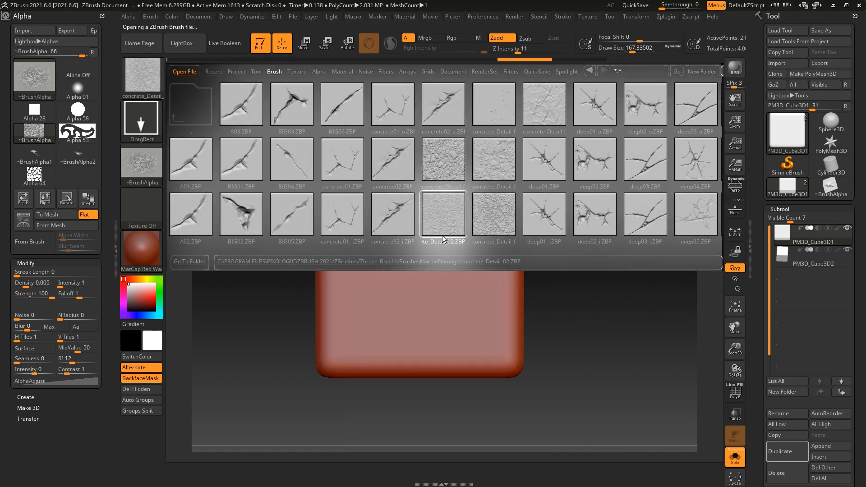
mouse_move(417, 274)
mouse_down()
mouse_move(505, 309)
mouse_move(479, 299)
mouse_up()
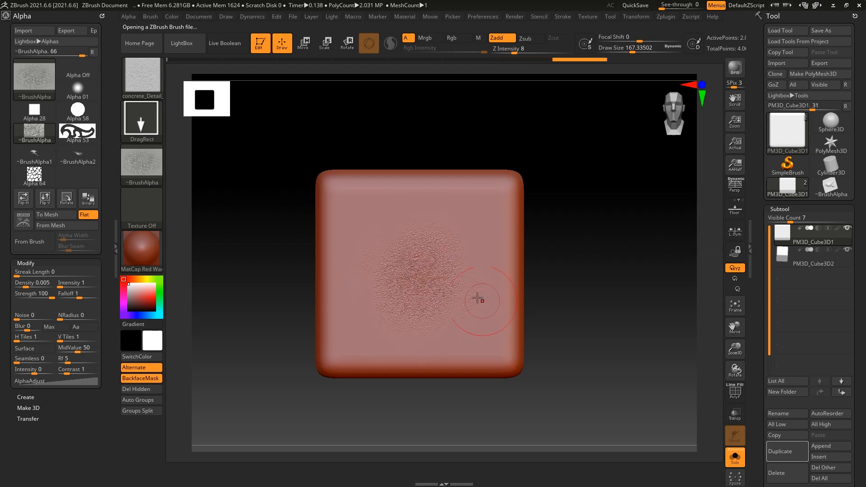
Step: Load the JRO_WoodBark02 brush from the wood brush folder in LightBox
click(183, 43)
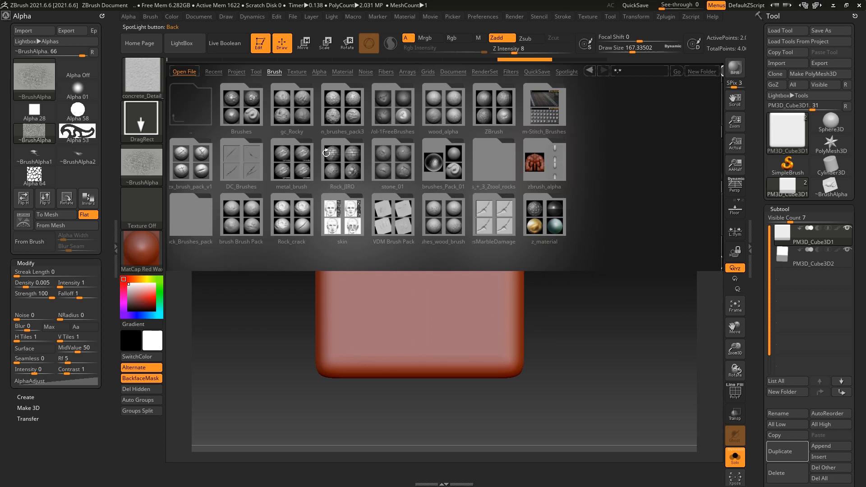
click(487, 110)
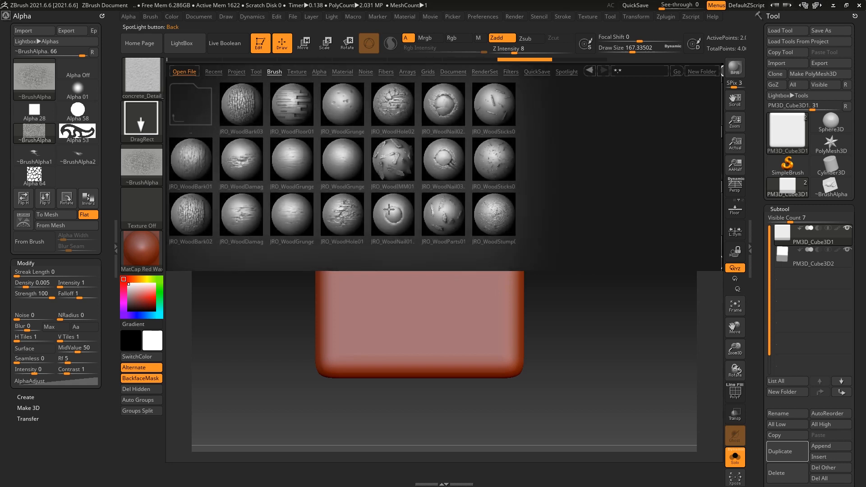
double_click(189, 218)
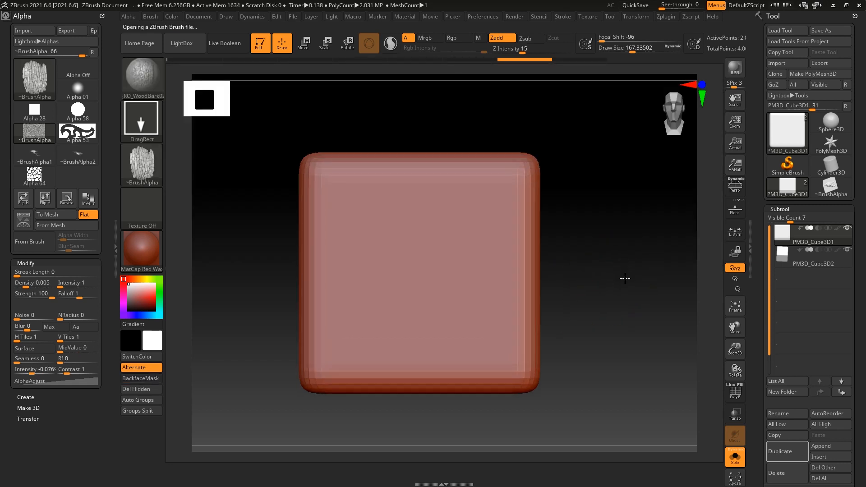
Step: Compare a bark stamp without radial fade against one with Rf set to 16, undoing both stamps
mouse_move(410, 272)
mouse_down()
mouse_move(417, 388)
mouse_move(394, 377)
mouse_up()
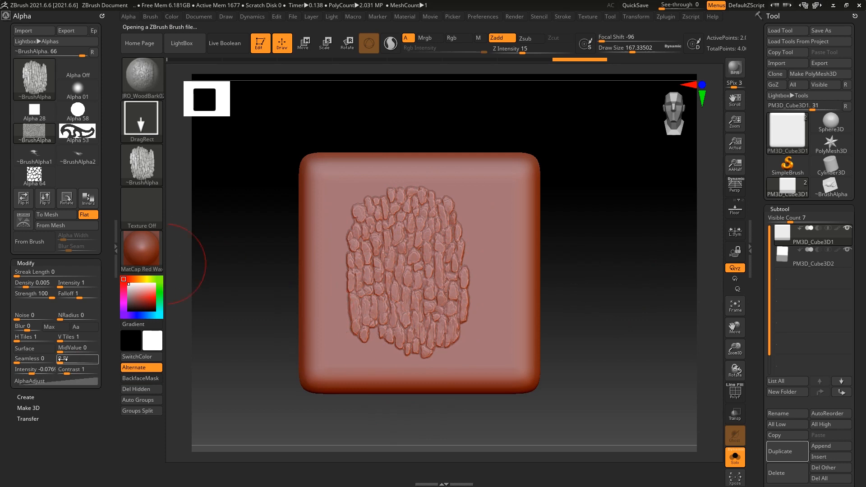
key(ctrl+z)
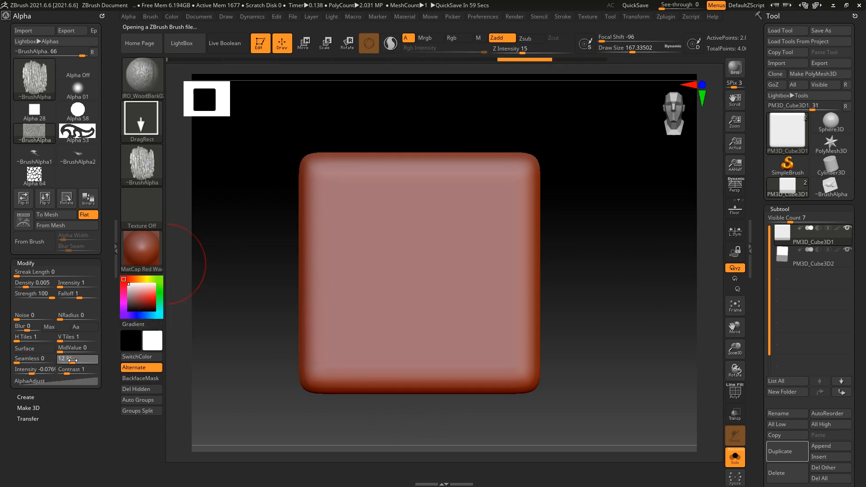
key(Return)
mouse_move(373, 283)
mouse_down()
mouse_move(378, 375)
mouse_move(360, 391)
mouse_up()
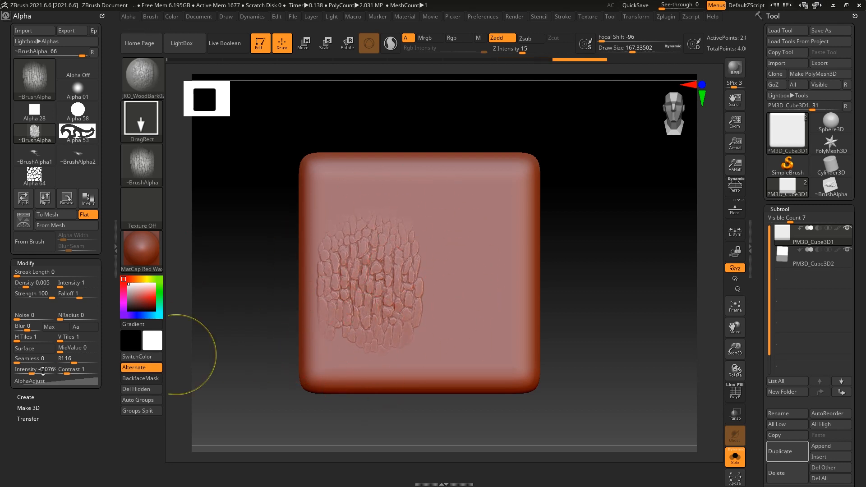
key(ctrl+z)
Step: Set the bark alpha's Rf to 52 and try a stamp at the centre of the cube's front face
click(85, 360)
drag(410, 279, 353, 301)
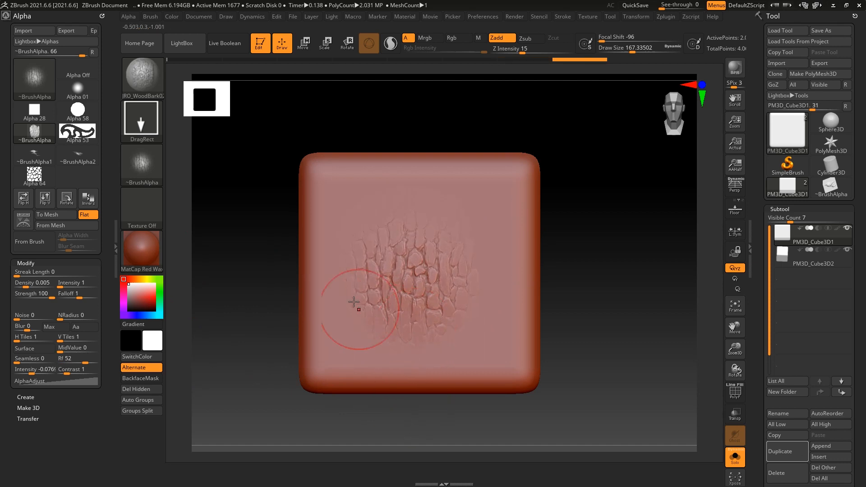
Step: Reduce the Draw Size to about 59 and undo the last bark stamp
key(f)
mouse_move(659, 251)
mouse_down()
mouse_move(661, 170)
mouse_move(575, 239)
mouse_move(550, 238)
mouse_up()
key(s)
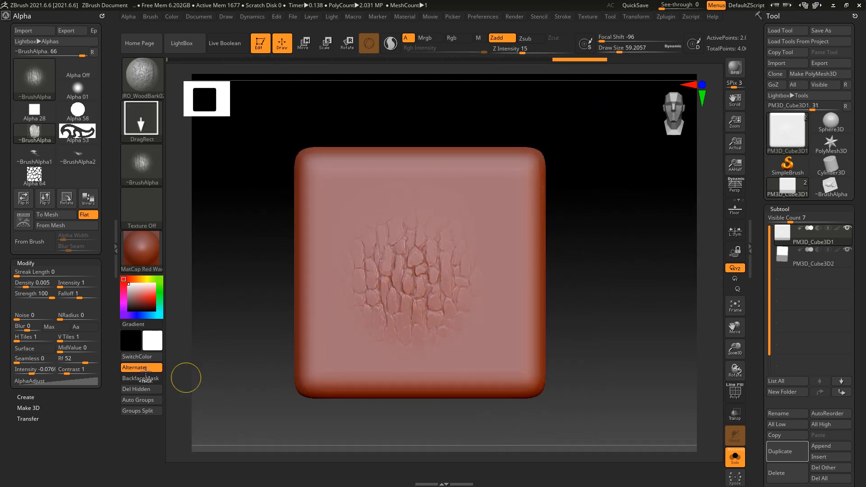
key(ctrl+z)
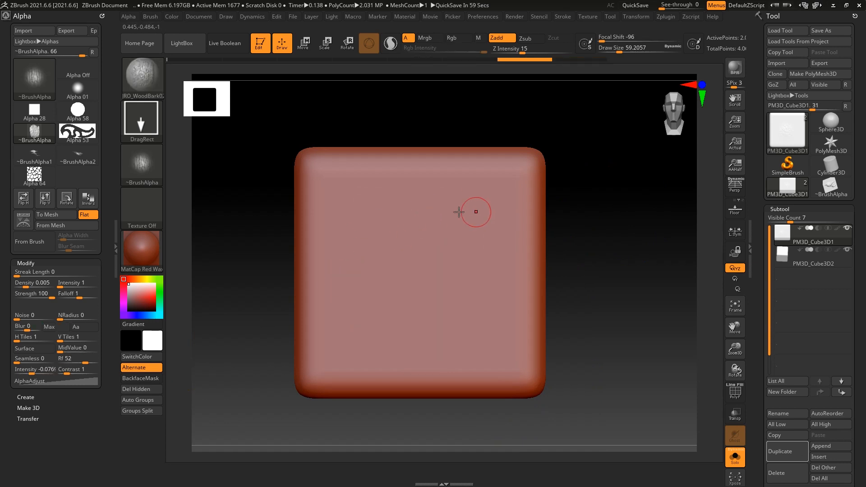
click(87, 360)
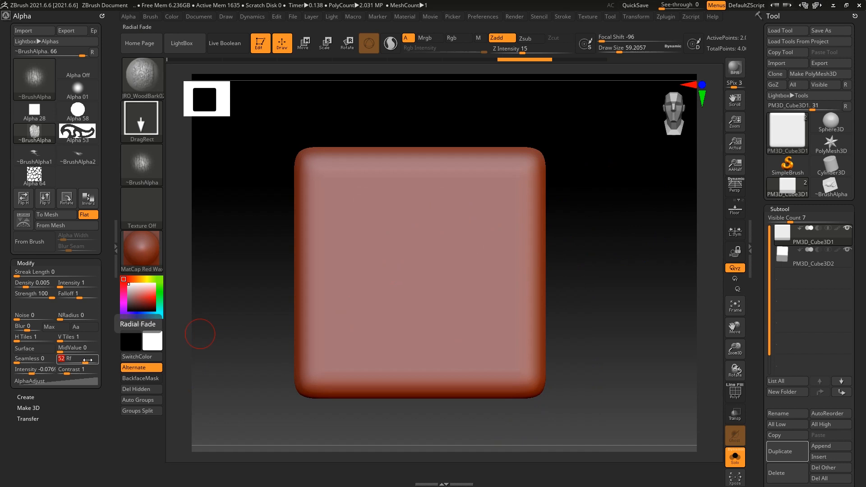
Step: Set Z Intensity to 26 and stamp the faded bark alpha on the left half of the cube's front face
key(space)
drag(395, 282, 404, 284)
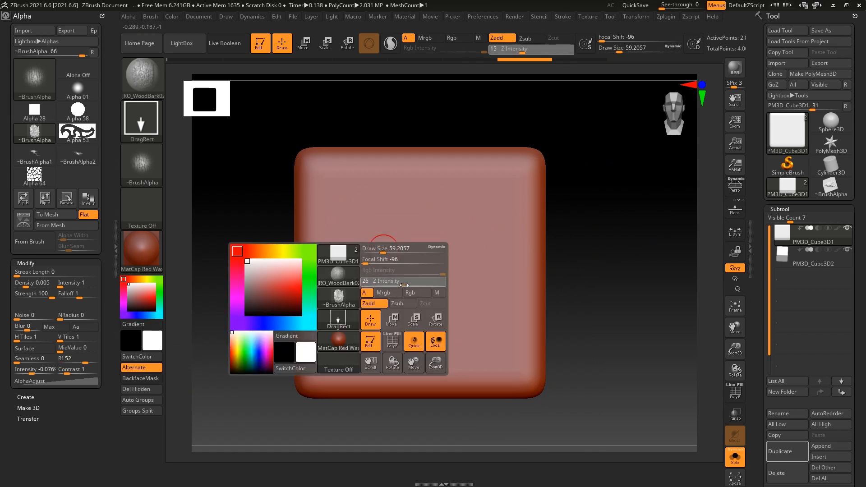
drag(369, 263, 385, 383)
alt+drag(599, 272, 604, 264)
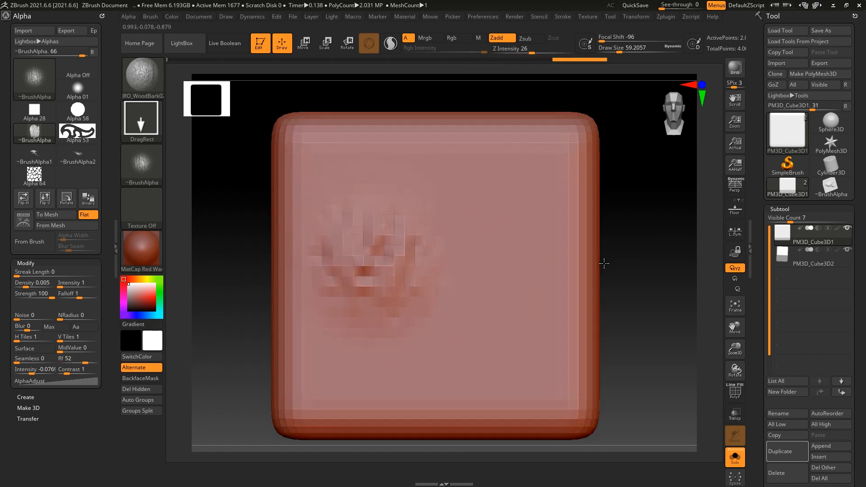
Step: Capture the cube with the Snipping Tool, outline the bark stamp's faded edge in red and return to ZBrush
key(super)
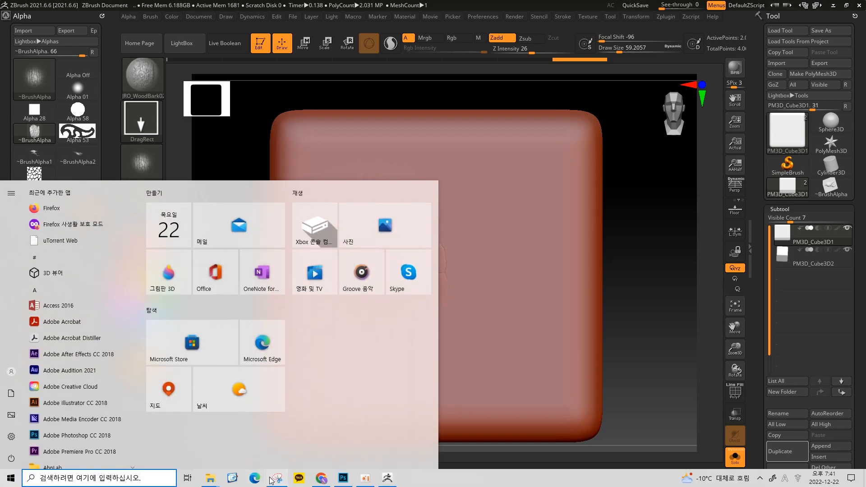
click(273, 480)
click(532, 171)
drag(243, 88, 644, 437)
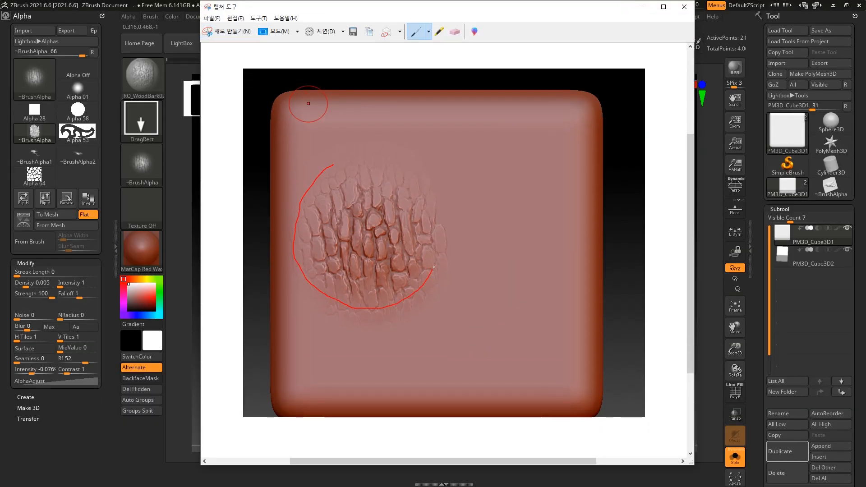
click(642, 7)
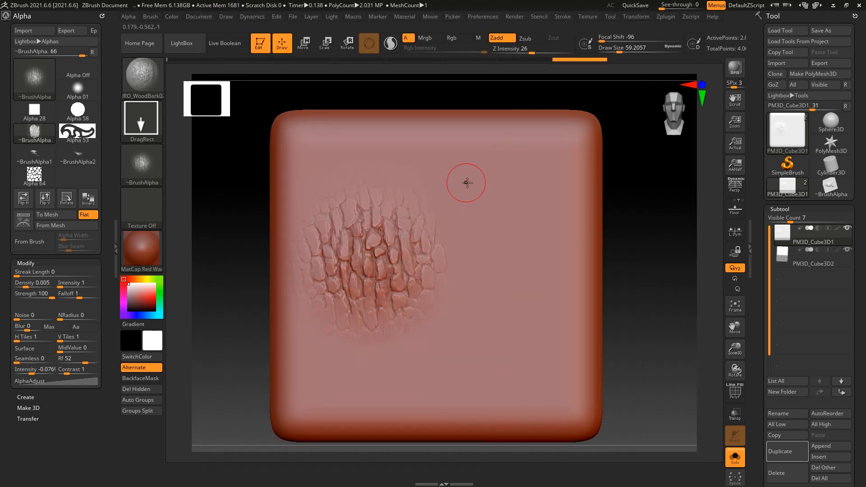
Step: Stamp a larger, slanted copy of the bark alpha on the upper right of the face, overlapping the first stamp's edge
drag(517, 219, 604, 411)
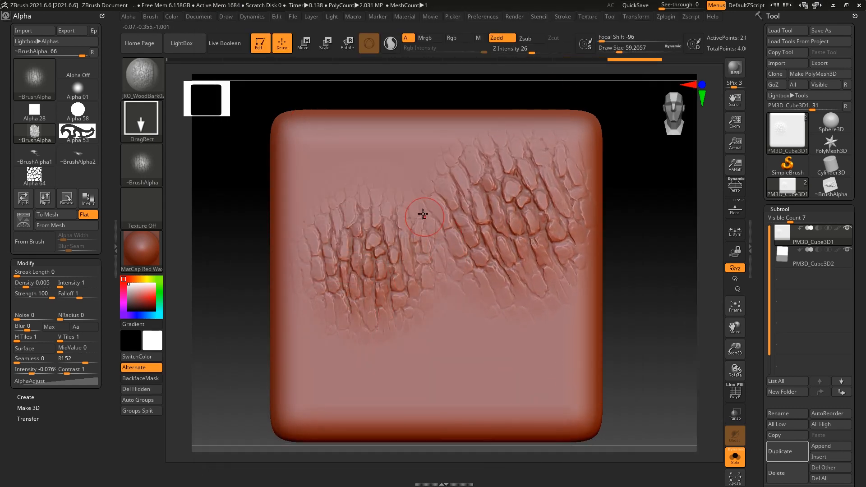
Step: Cover the rest of the cube's front face with overlapping bark alpha stamps of varying size and angle
drag(445, 342, 388, 50)
drag(535, 375, 551, 232)
drag(315, 386, 279, 219)
mouse_move(613, 216)
mouse_down()
mouse_move(638, 224)
mouse_move(576, 270)
mouse_move(262, 266)
mouse_up()
drag(315, 156, 351, 60)
drag(526, 161, 573, 282)
drag(296, 315, 298, 207)
mouse_move(433, 306)
mouse_down()
mouse_move(444, 228)
mouse_move(610, 236)
mouse_move(599, 222)
mouse_move(576, 266)
mouse_up()
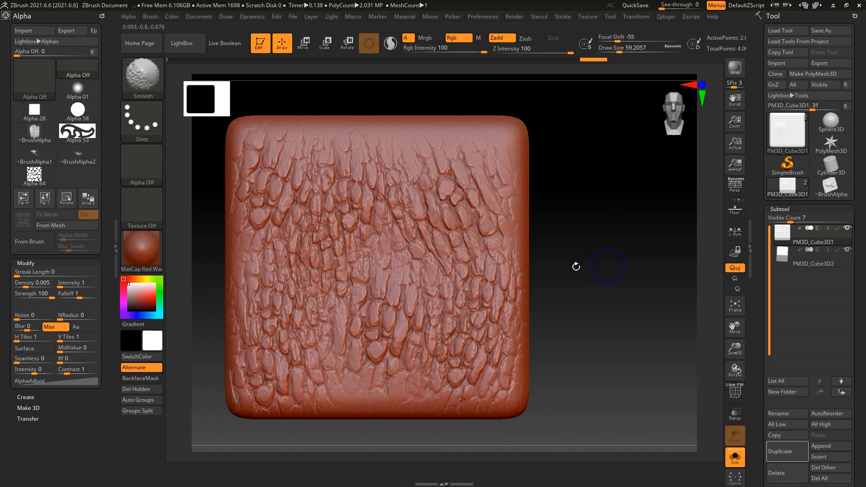
Step: Undo the overlapping bark stamps one by one, back to the first two stamps on the front face
key(ctrl+z)
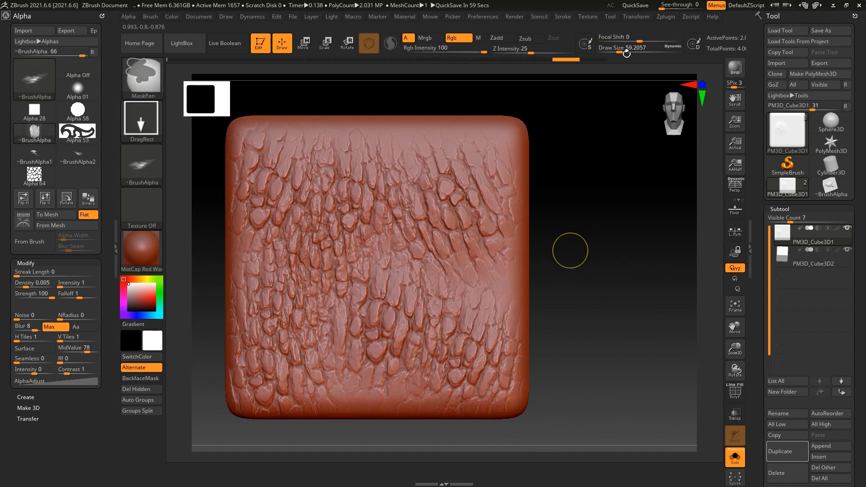
key(ctrl+z)
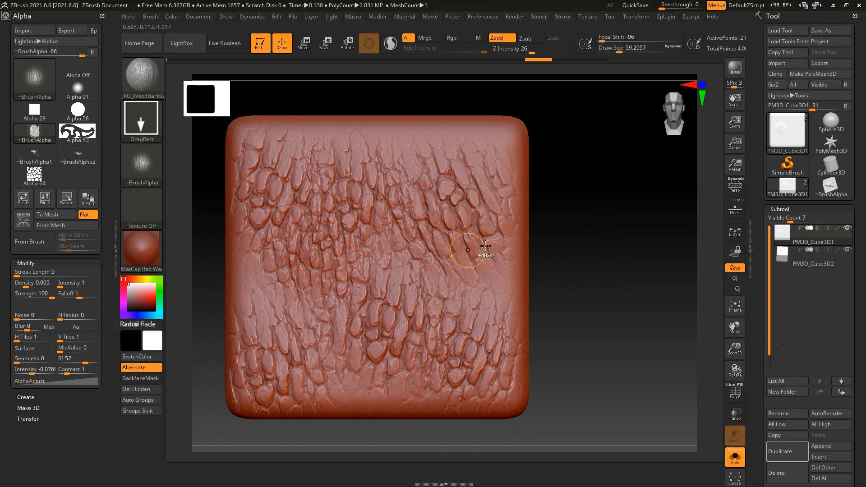
key(ctrl+z)
alt+drag(678, 215, 716, 198)
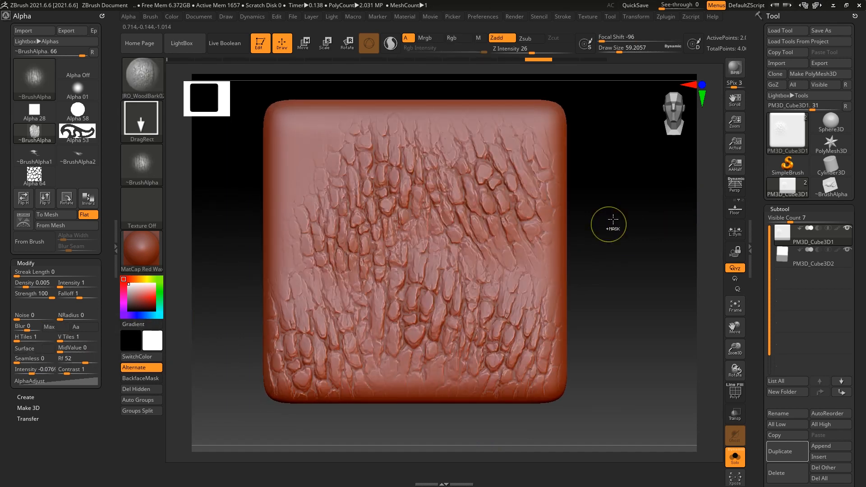
key(ctrl+z)
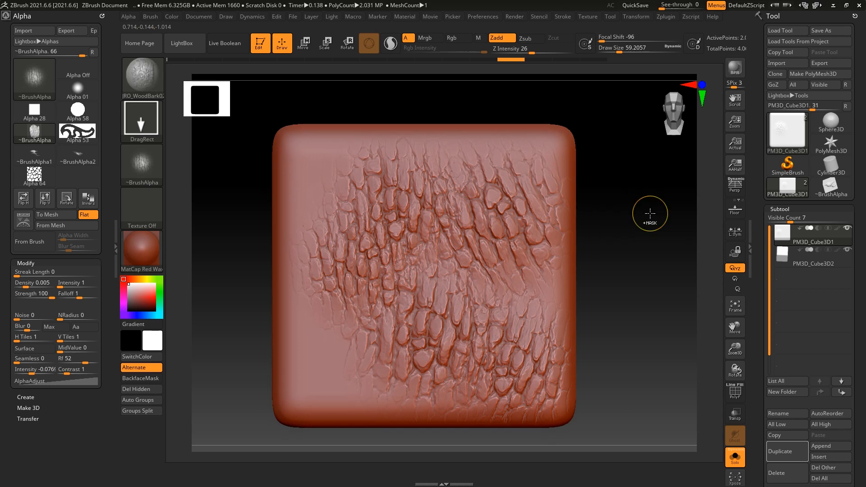
key(ctrl+z)
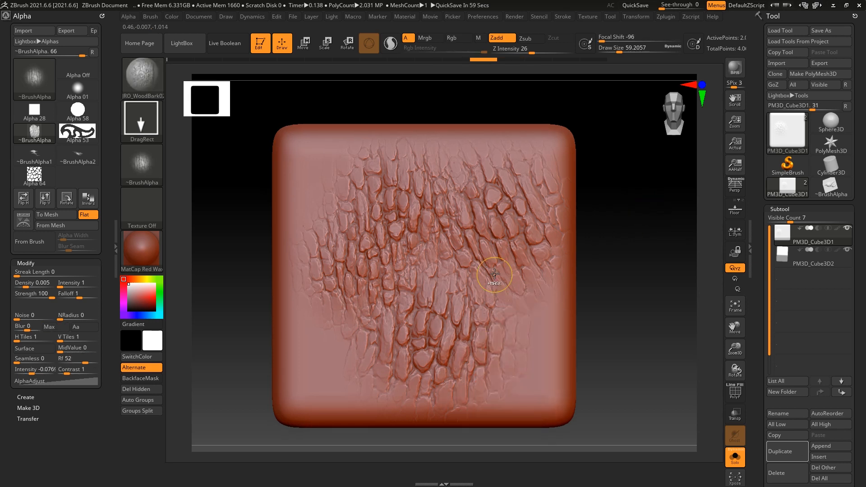
key(ctrl+z)
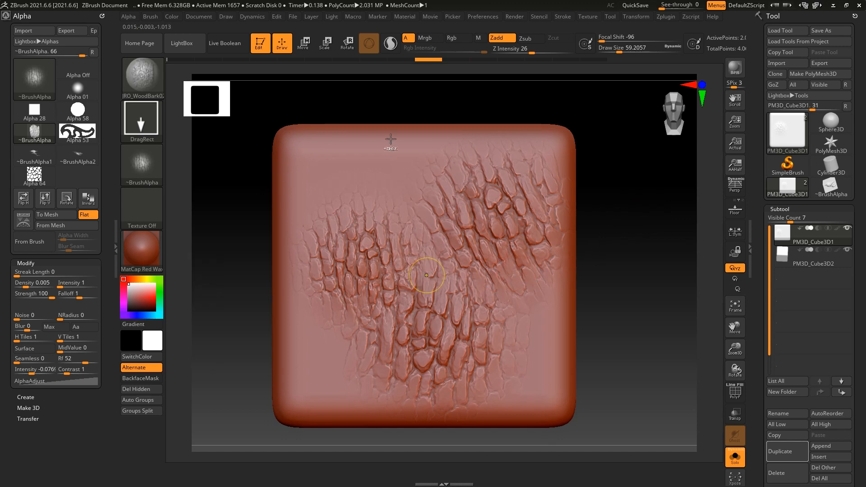
key(ctrl+z)
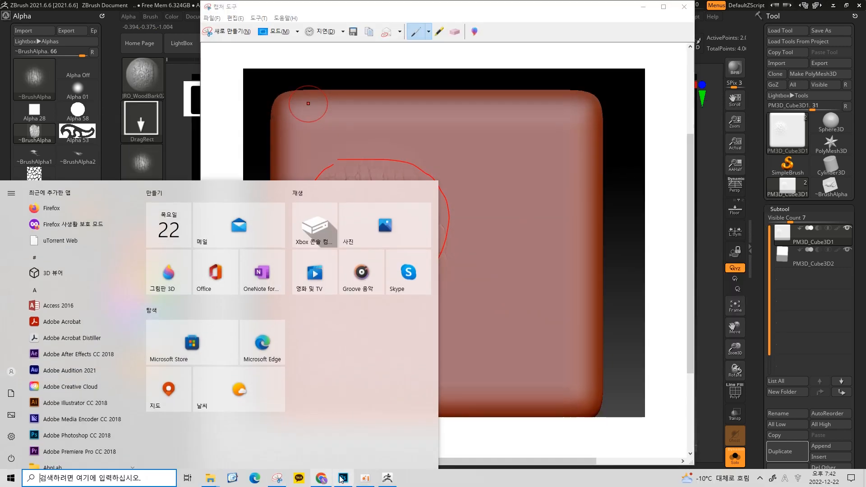
click(373, 480)
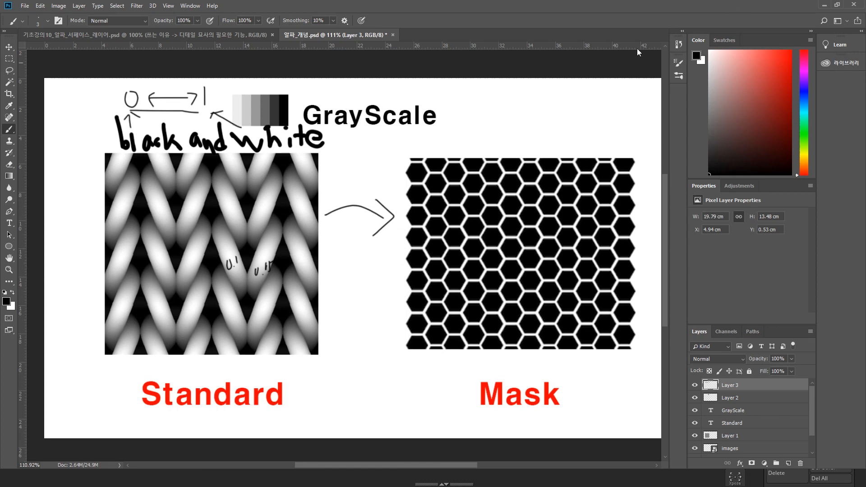
click(830, 4)
click(641, 8)
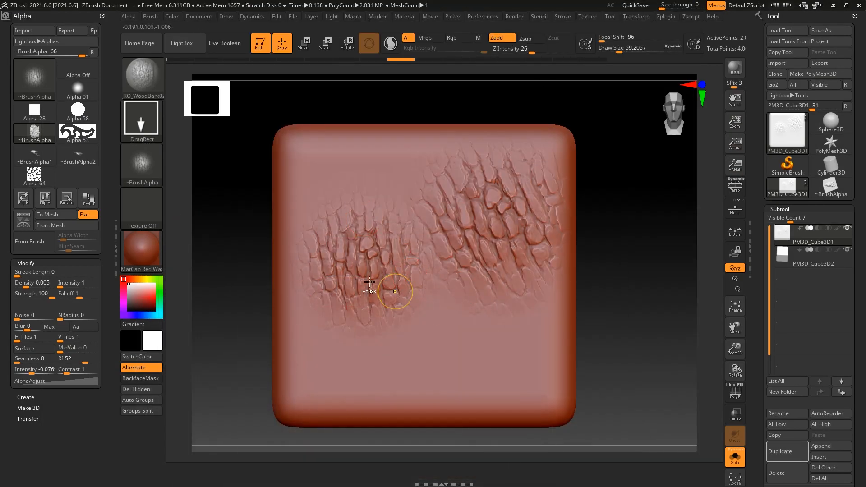
Step: Undo the remaining two bark stamps to leave the cube's front face blank
key(ctrl+z)
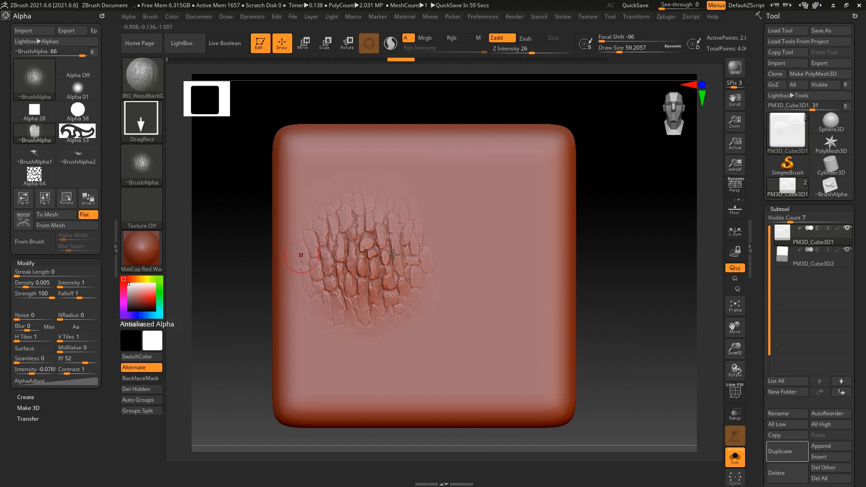
key(ctrl+z)
key(ctrl+z)
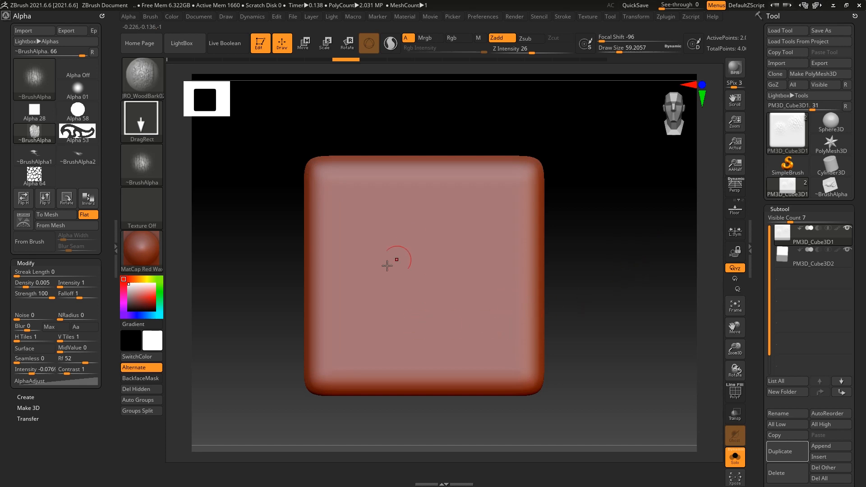
Step: Switch to Photoshop and bring up the lesson title document 기초강의10_알파_서페이스_레이어.psd
key(super)
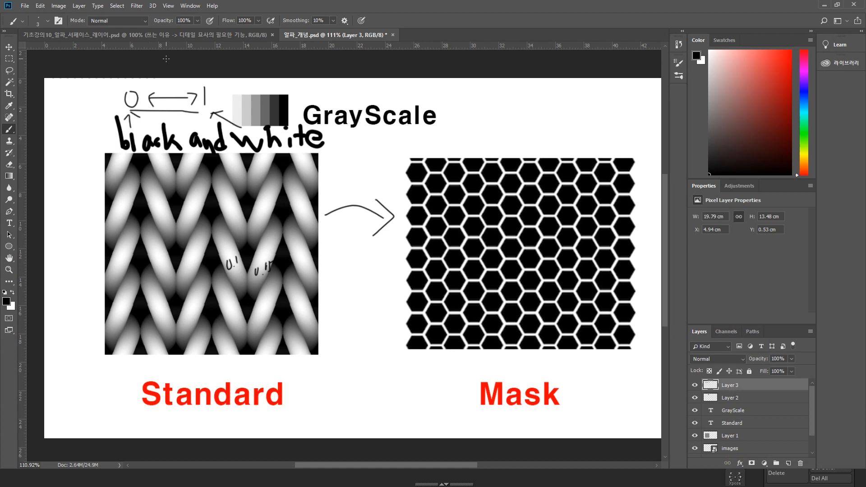
click(166, 35)
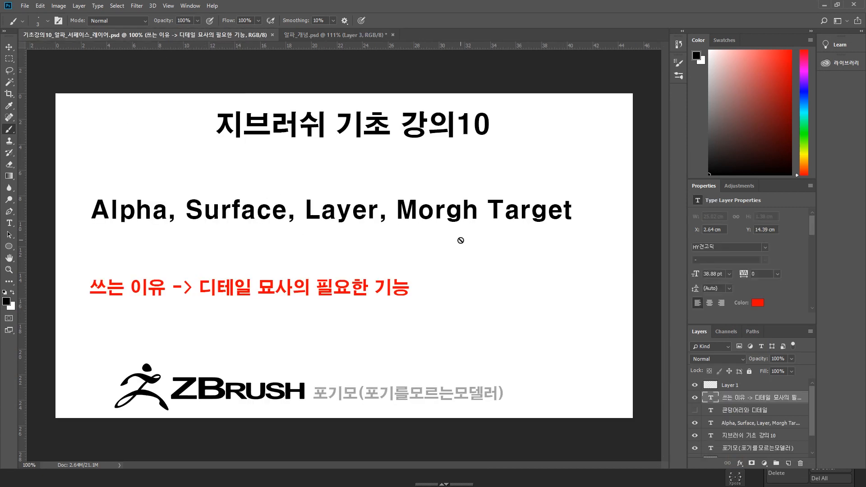